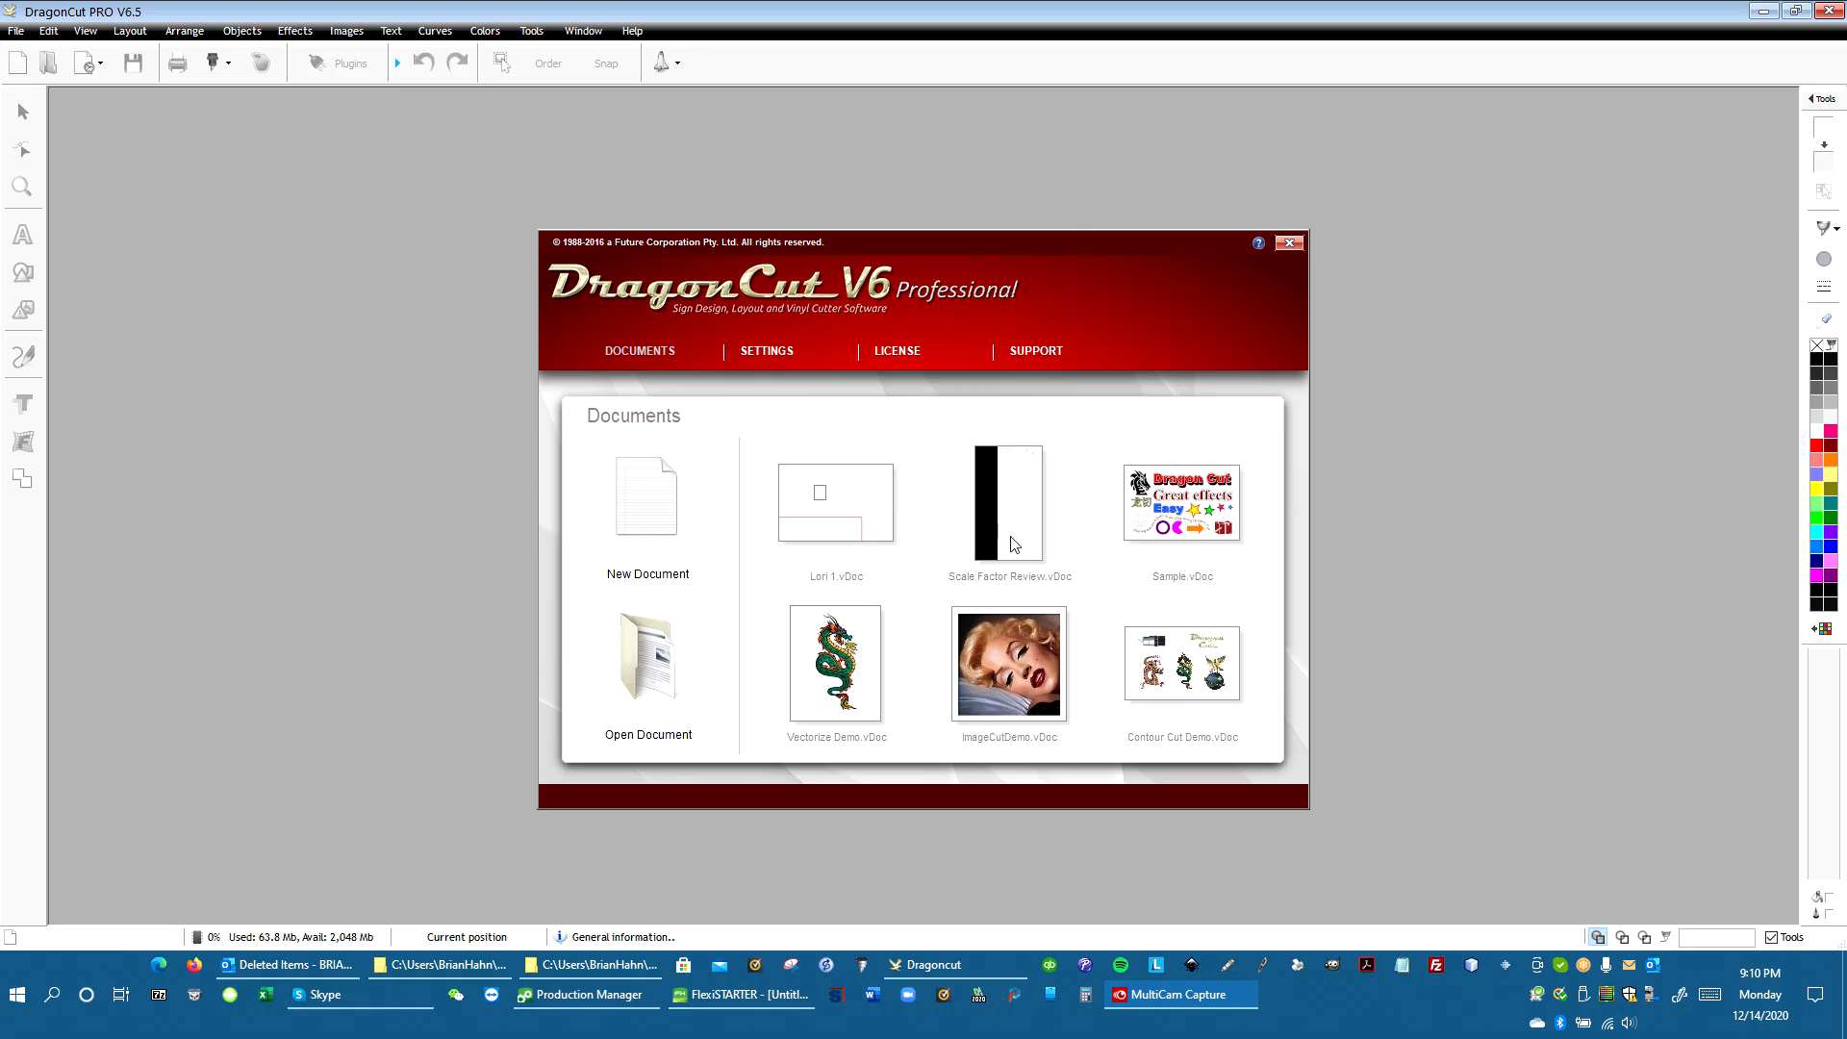
Start a new document and open the Vinyl Spooler from the plugins and modules
{"action": "left_click", "coordinate": [652, 518]}
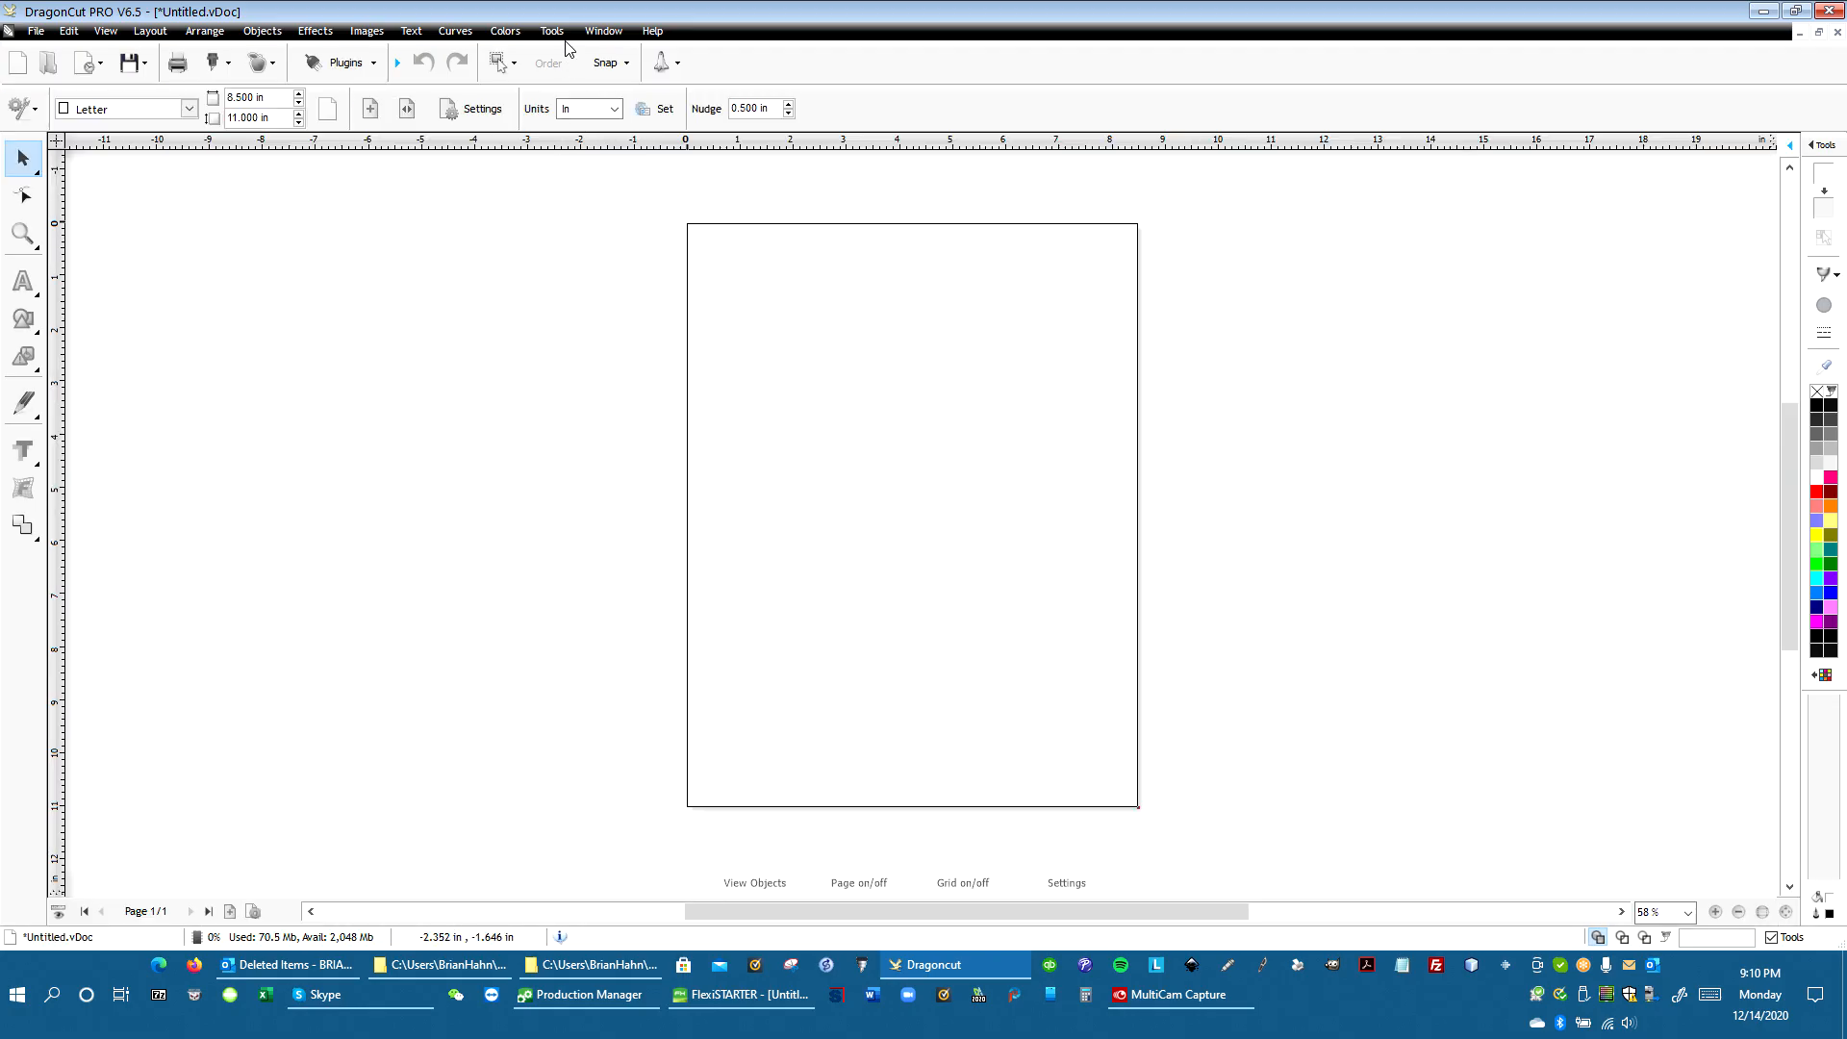
{"action": "left_click", "coordinate": [551, 33]}
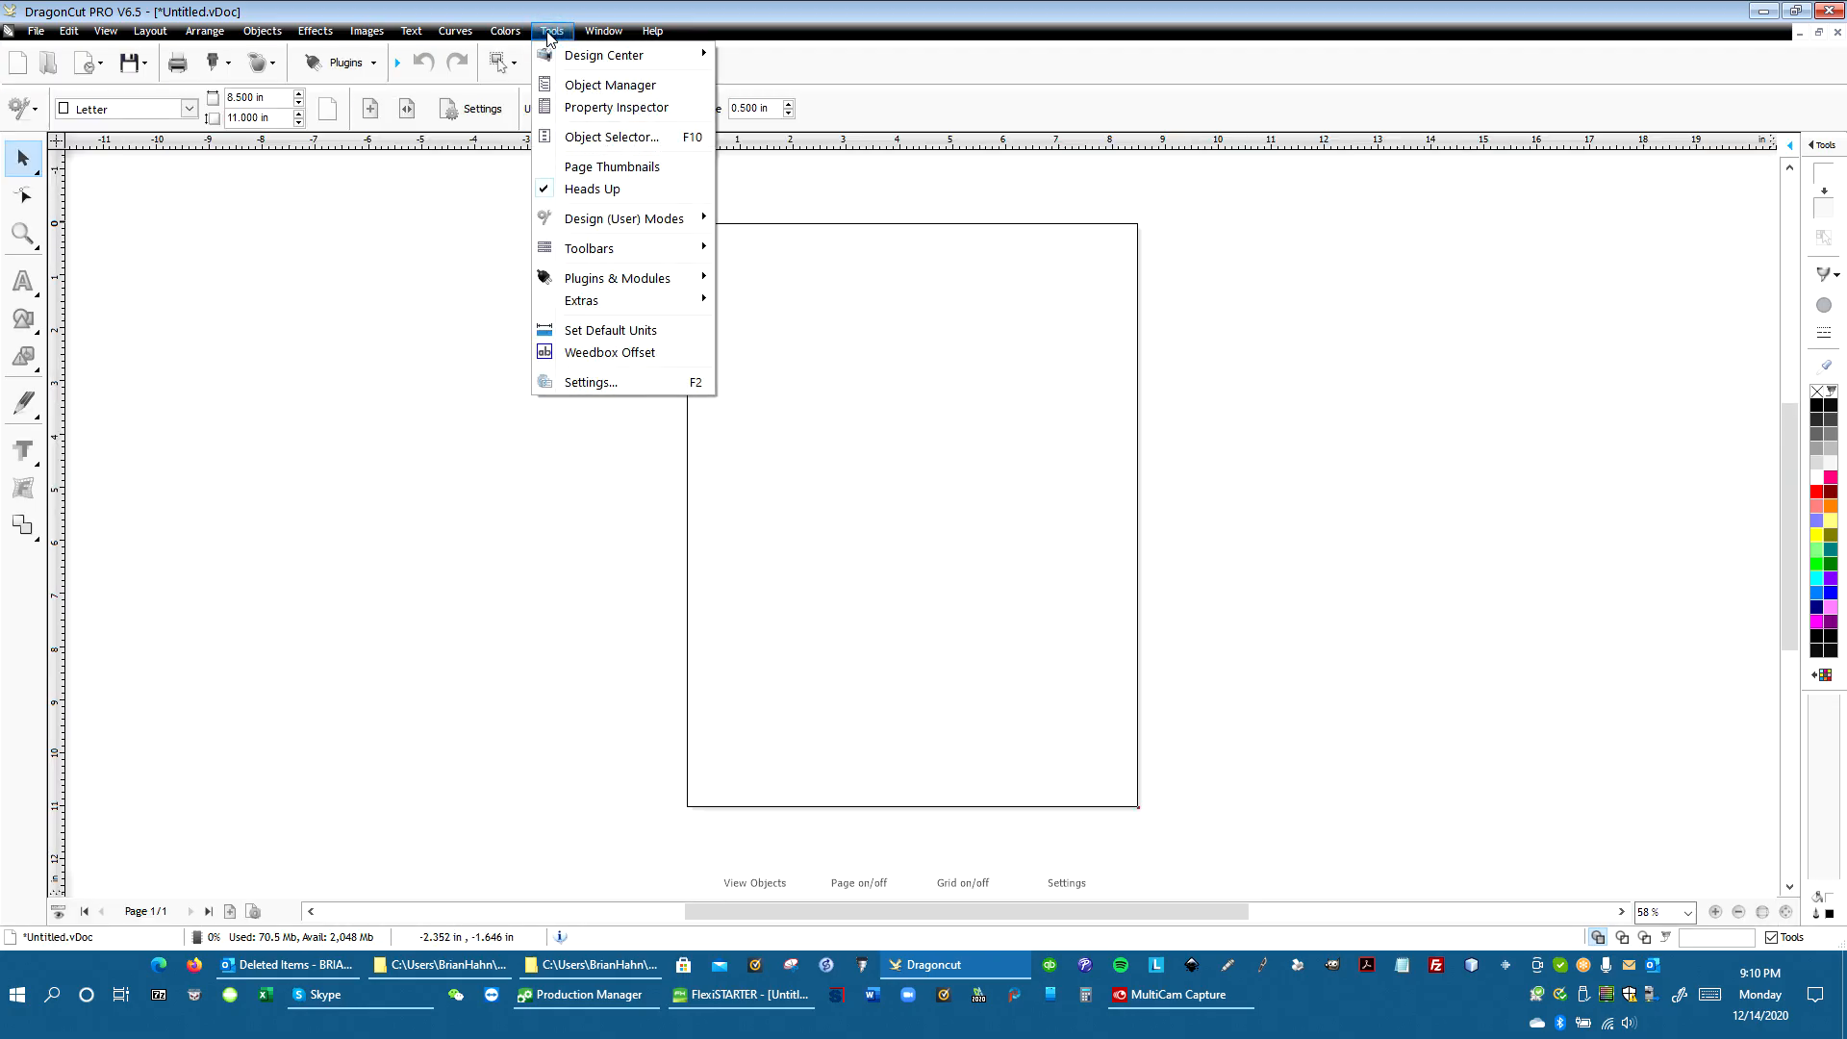
{"action": "mouse_move", "coordinate": [630, 284]}
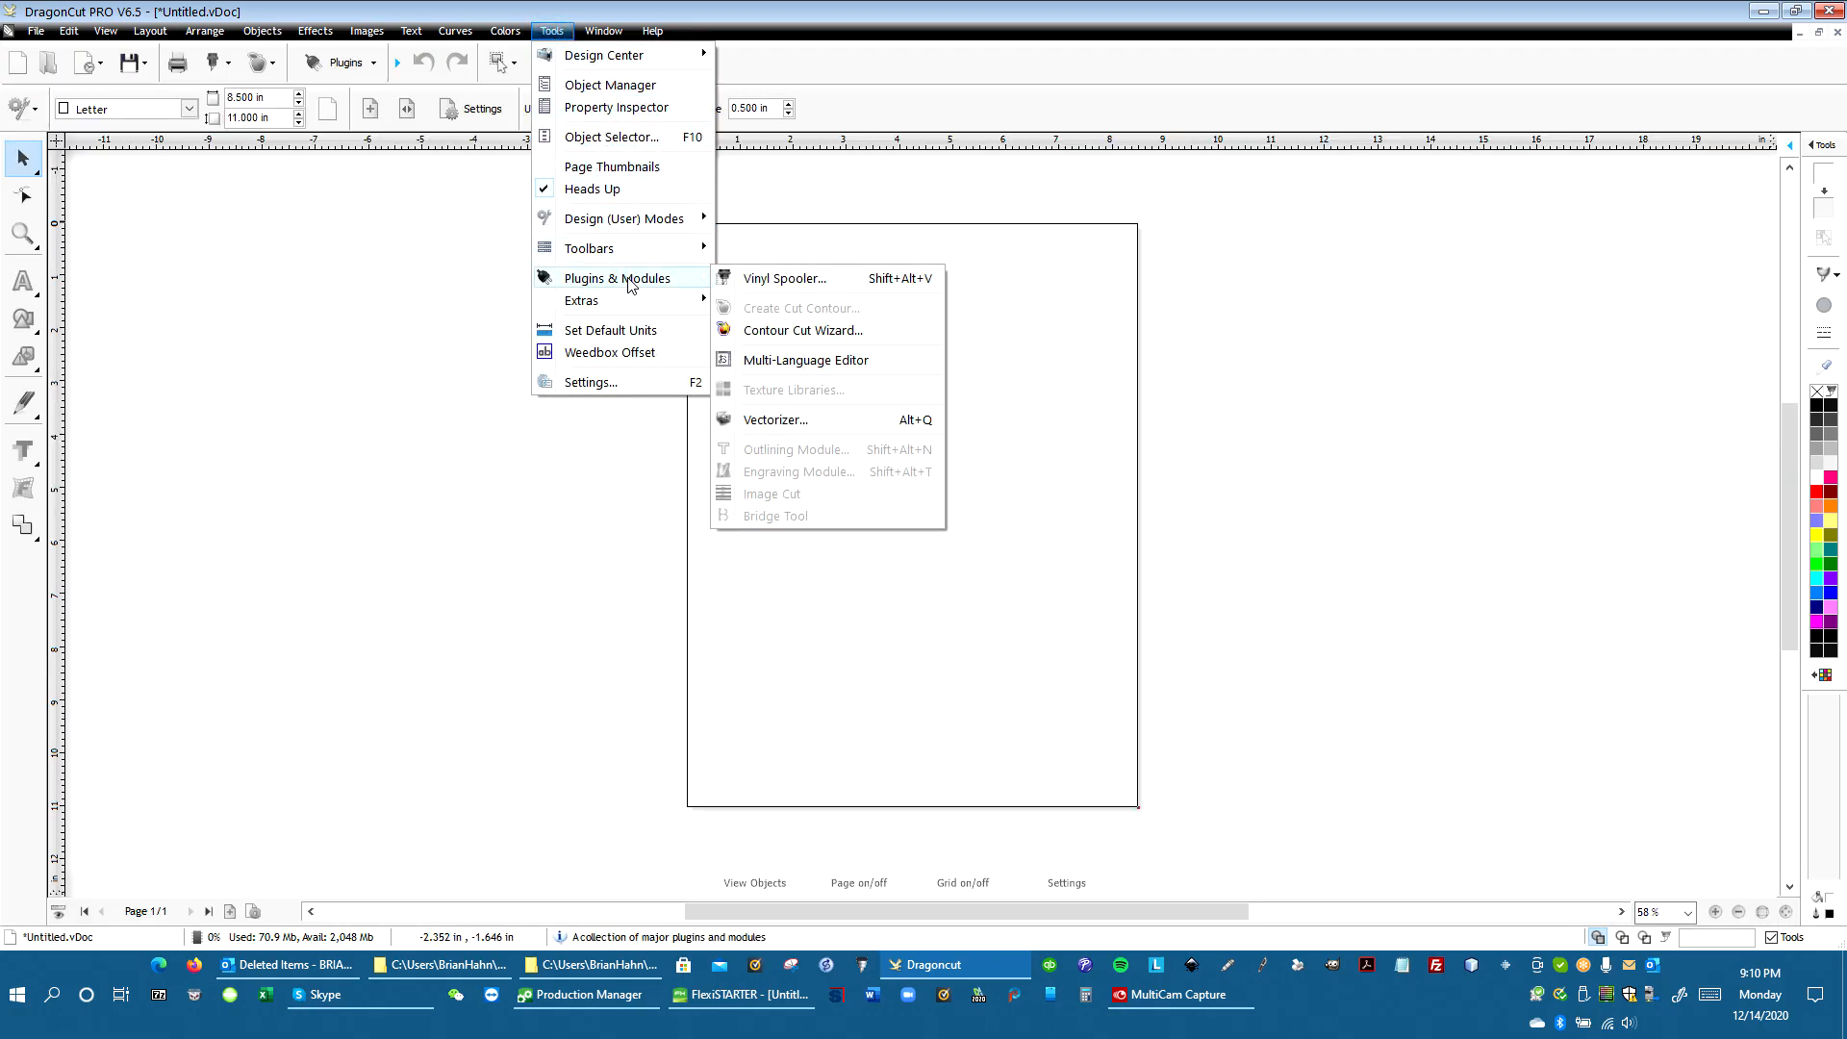
{"action": "left_click", "coordinate": [787, 281]}
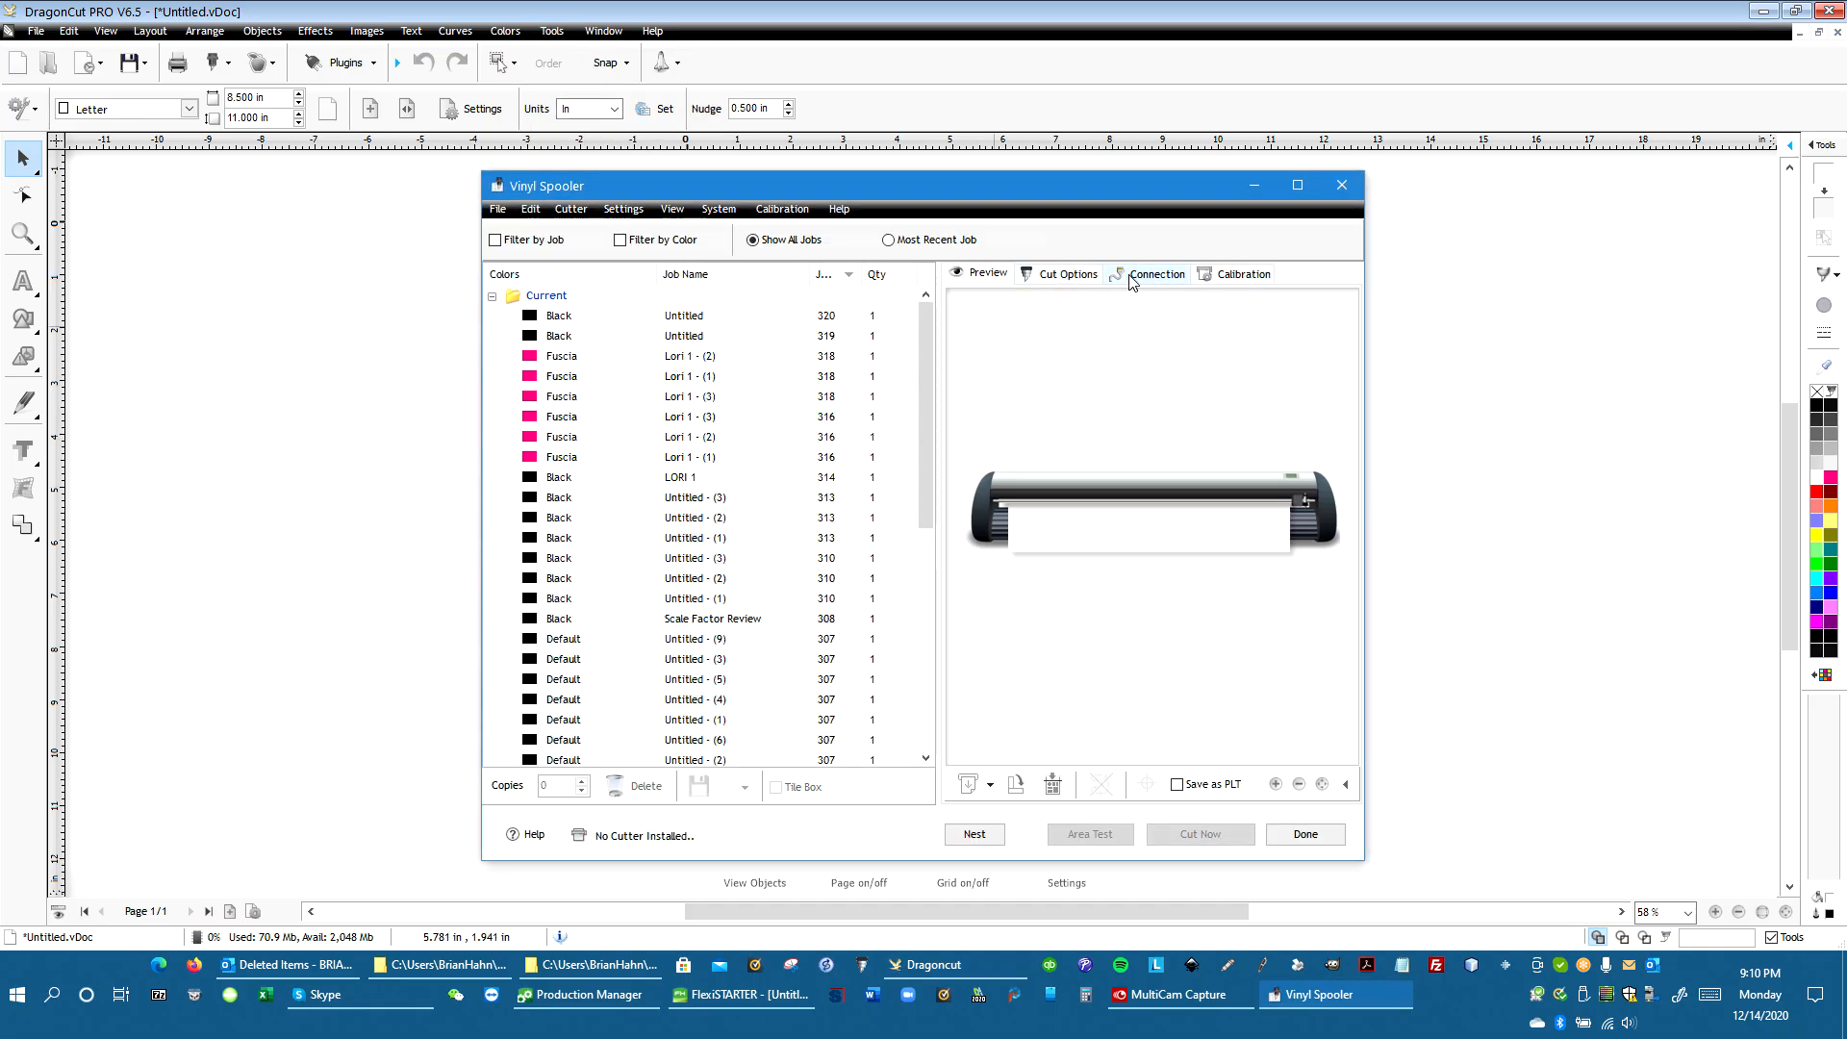
Install the Saga - 420 NEW ARMS+ (IP/IIP) cutter driver as the current vinyl cutter
{"action": "left_click", "coordinate": [1140, 280]}
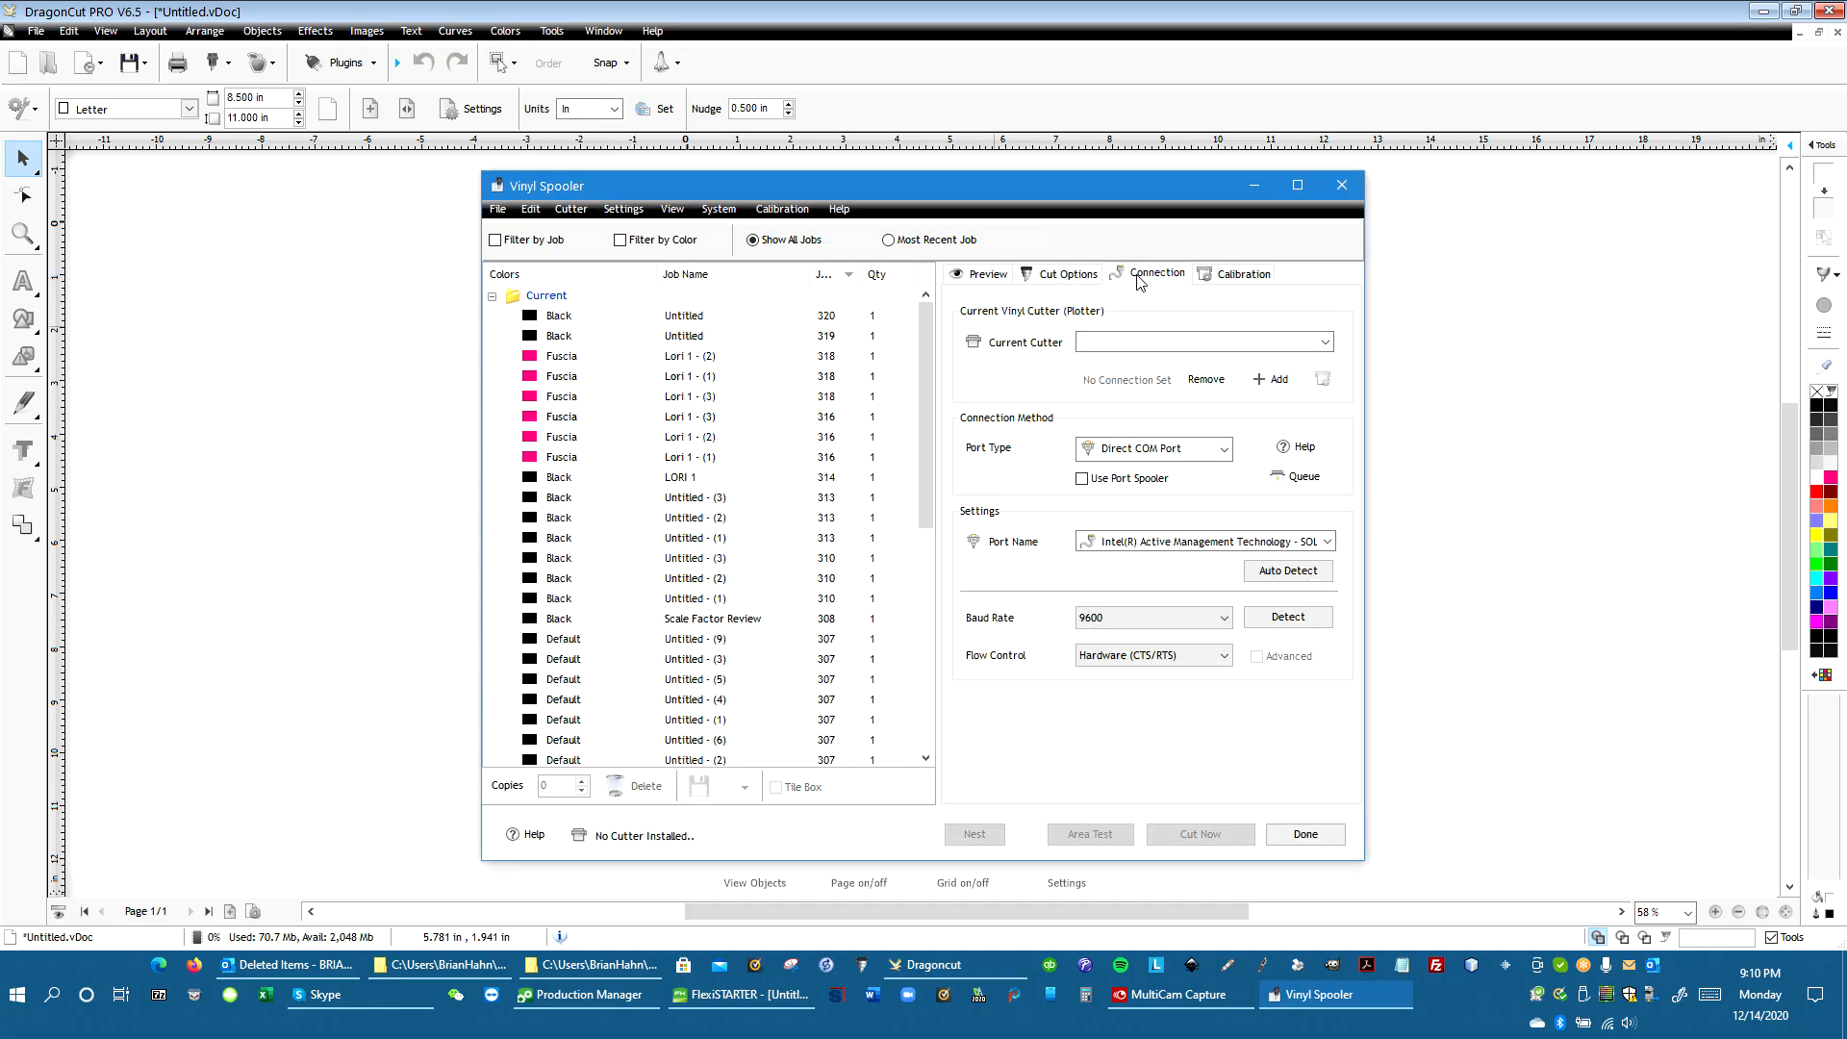
{"action": "left_click", "coordinate": [1185, 341]}
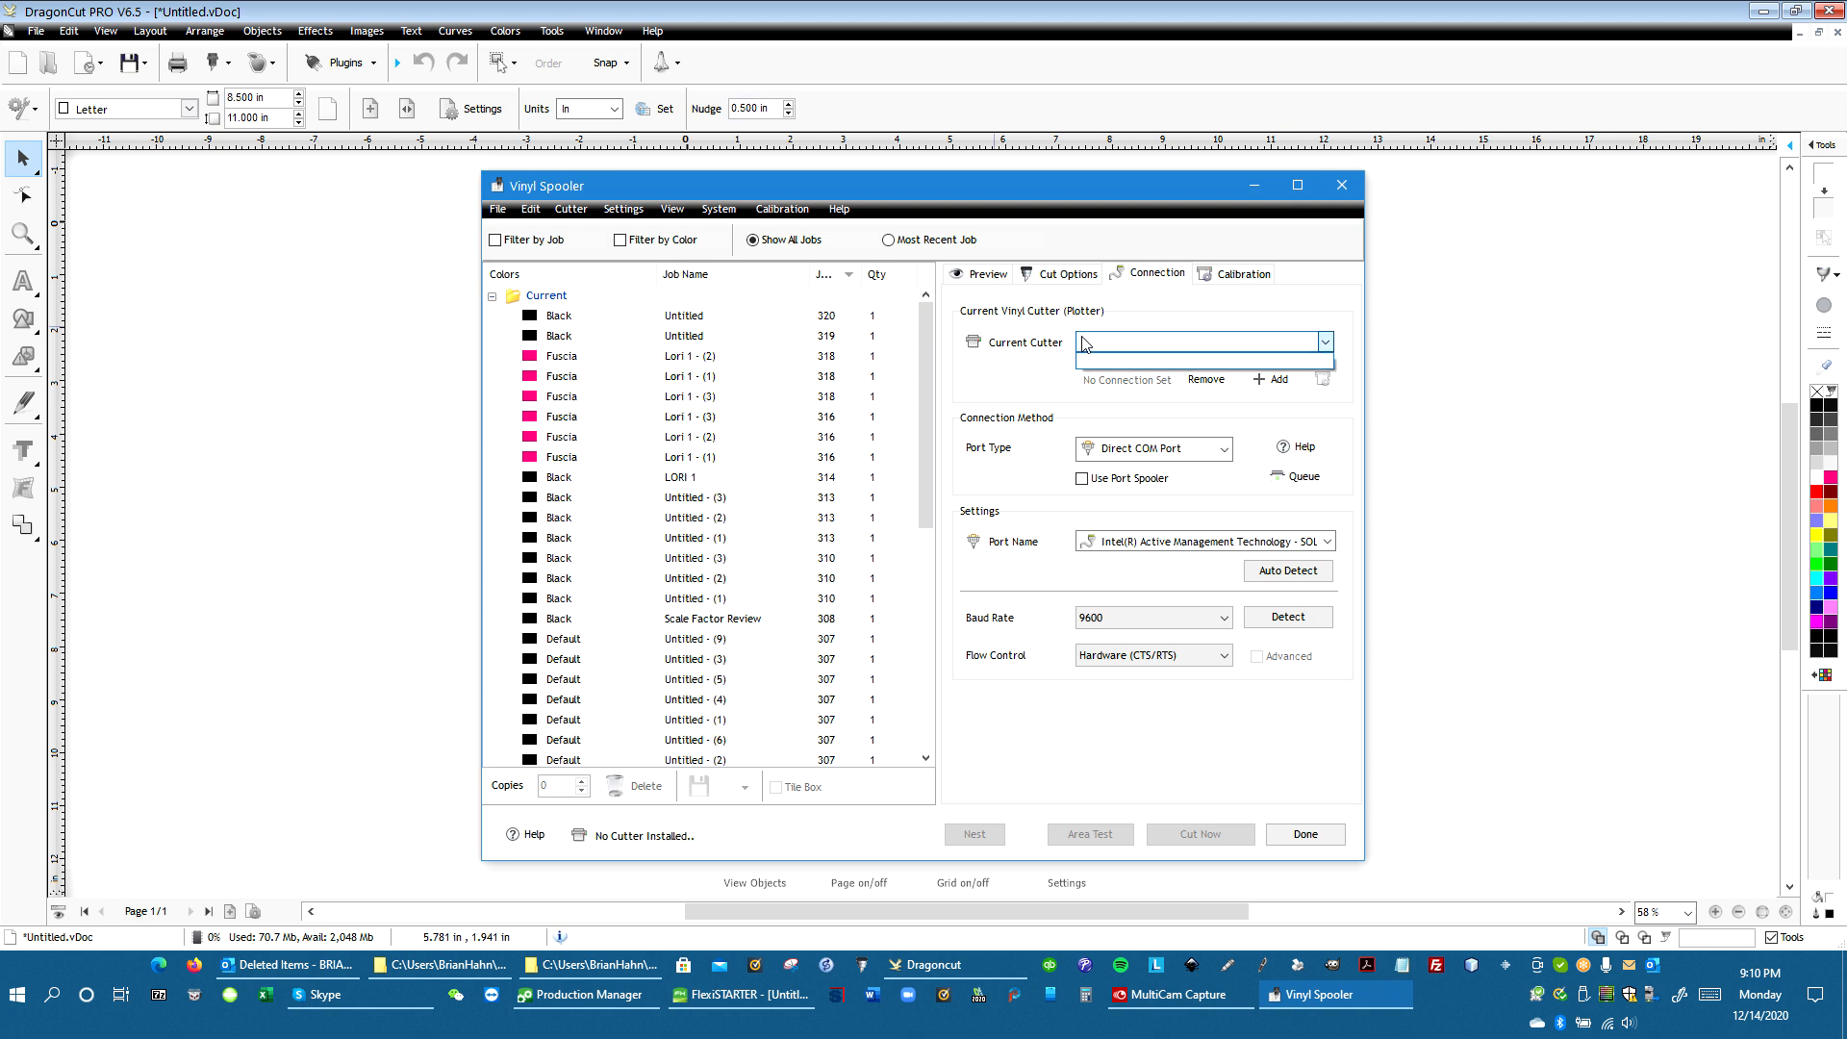
{"action": "left_click", "coordinate": [567, 210]}
{"action": "left_click", "coordinate": [564, 212]}
{"action": "left_click", "coordinate": [578, 229]}
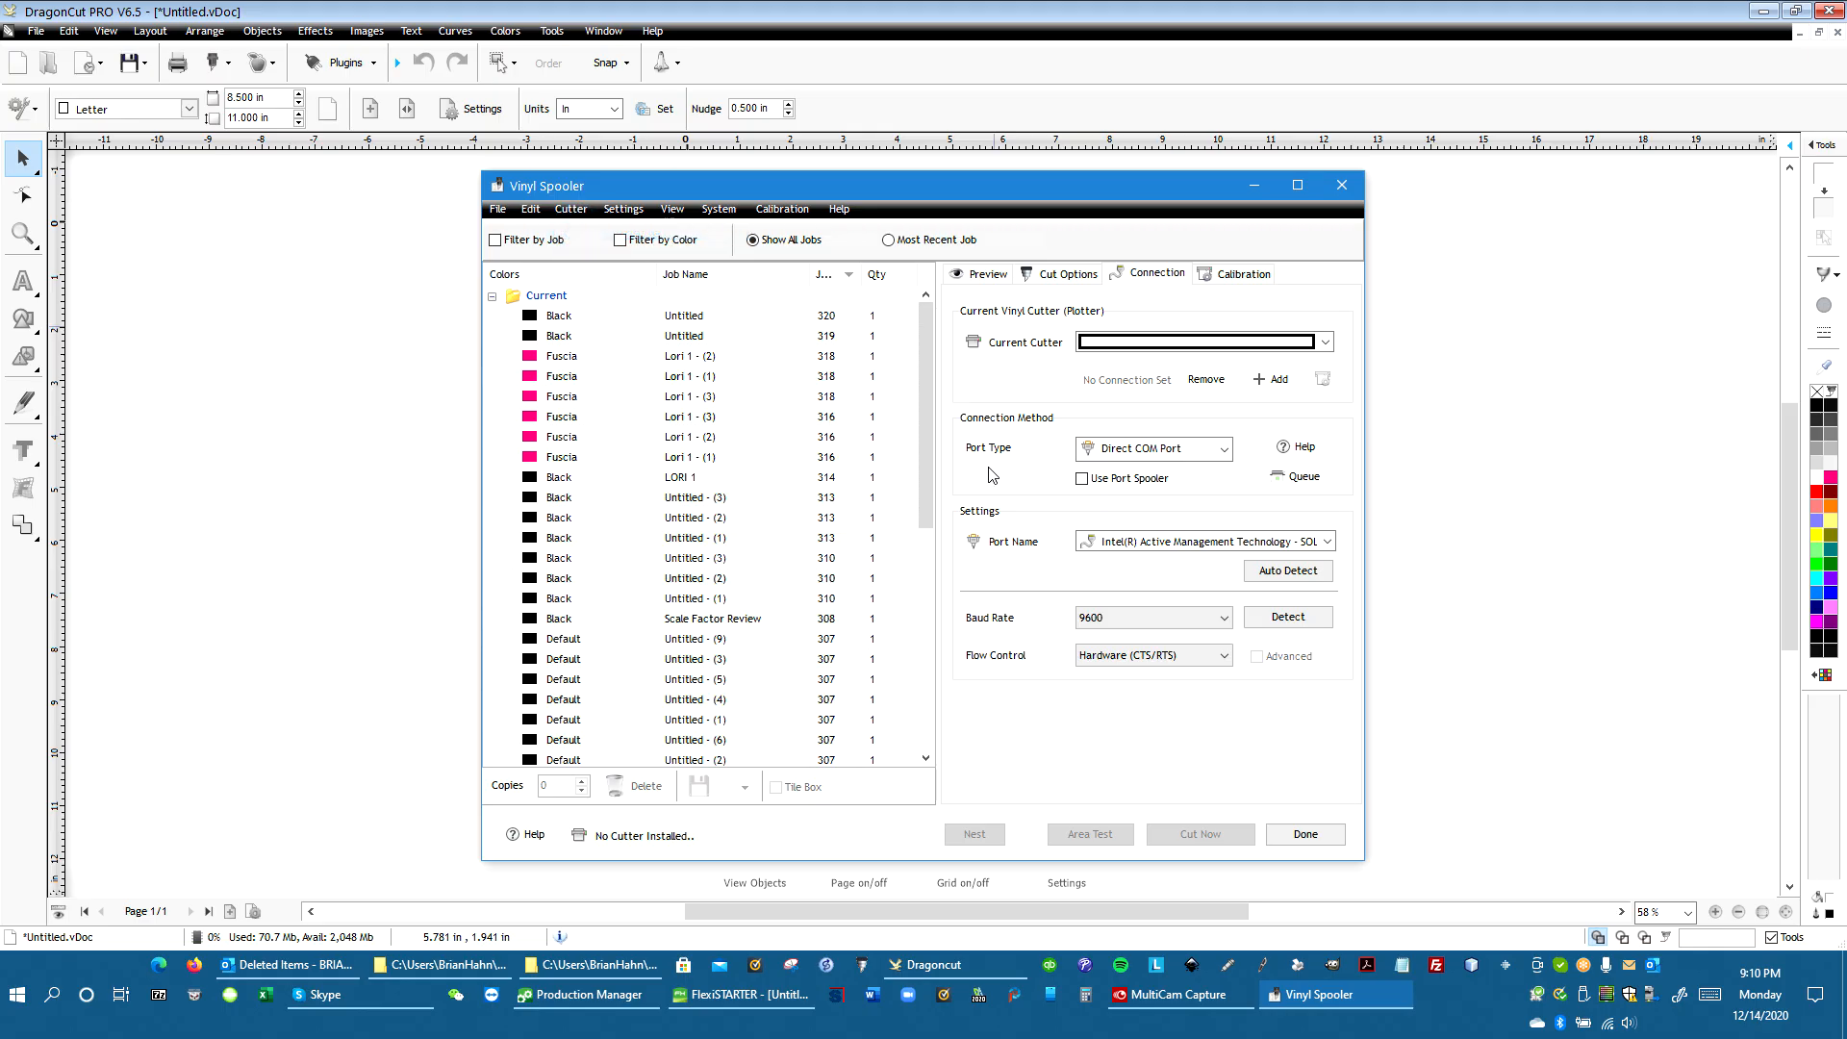
{"action": "left_click", "coordinate": [559, 213]}
{"action": "left_click", "coordinate": [637, 273]}
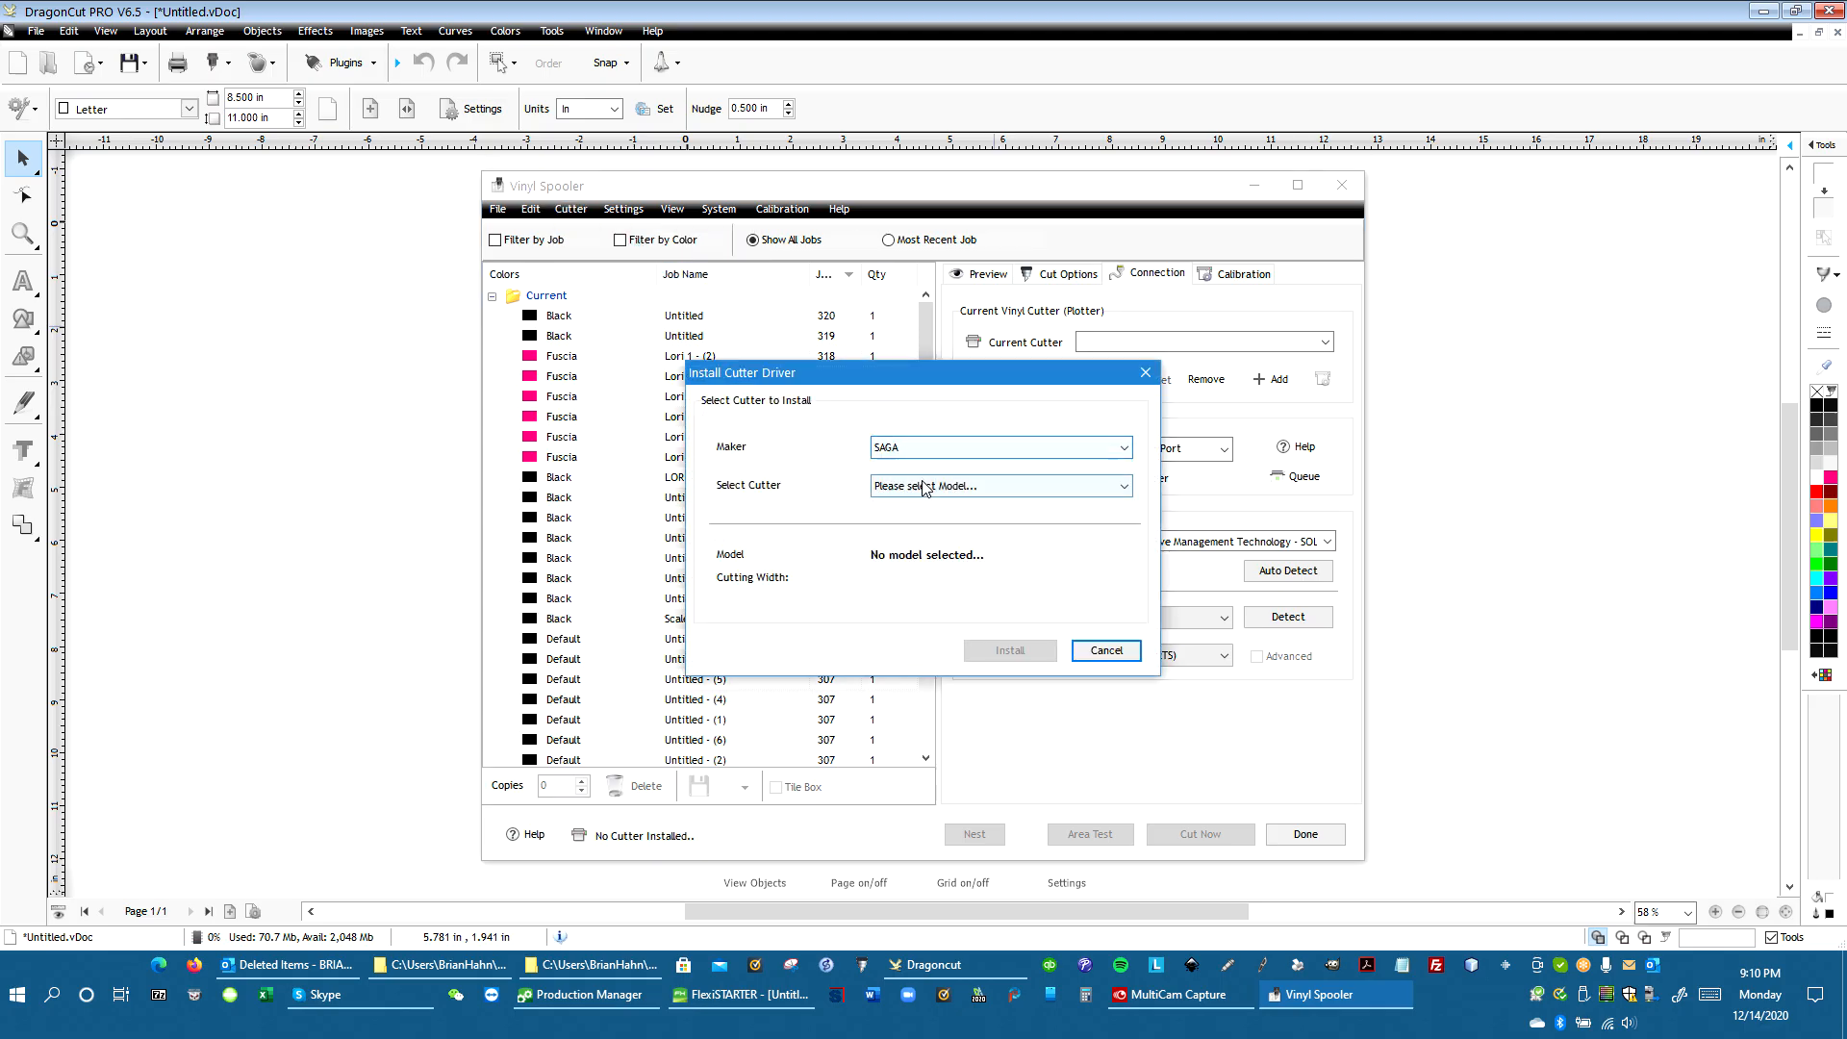
{"action": "left_click", "coordinate": [923, 487]}
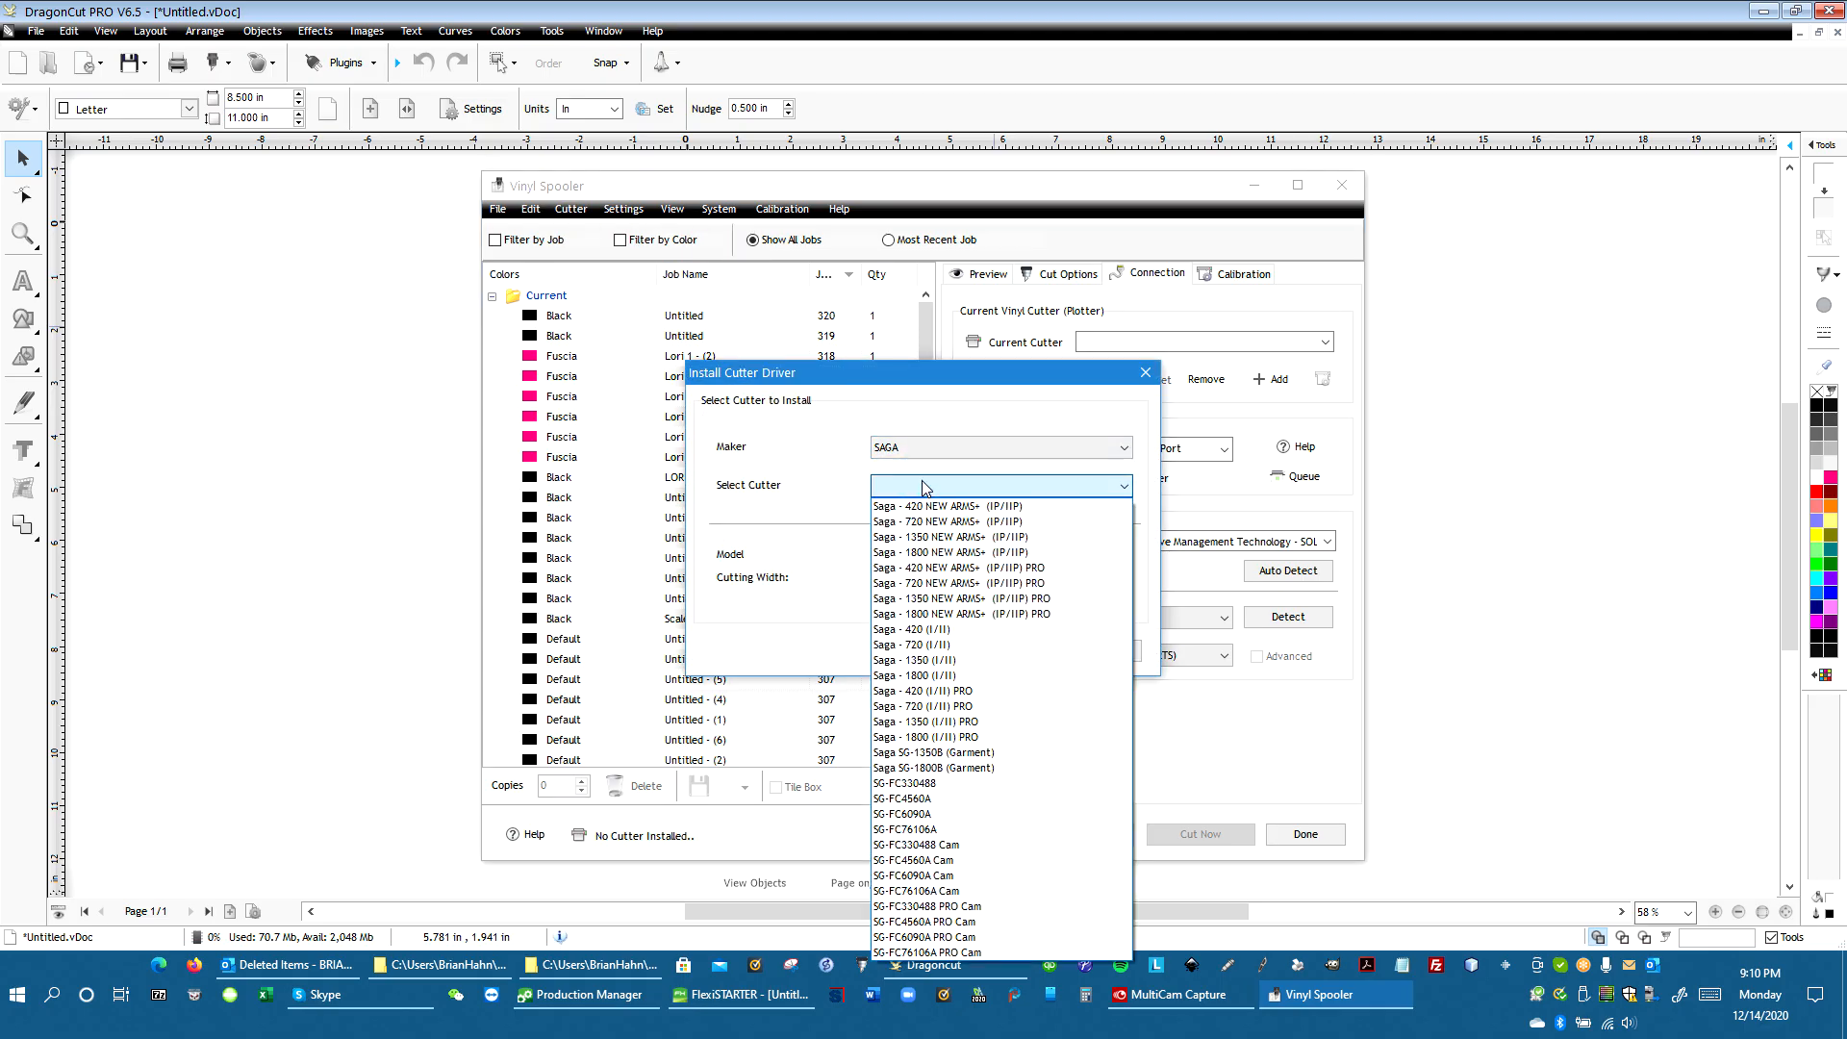
{"action": "left_click", "coordinate": [1033, 508]}
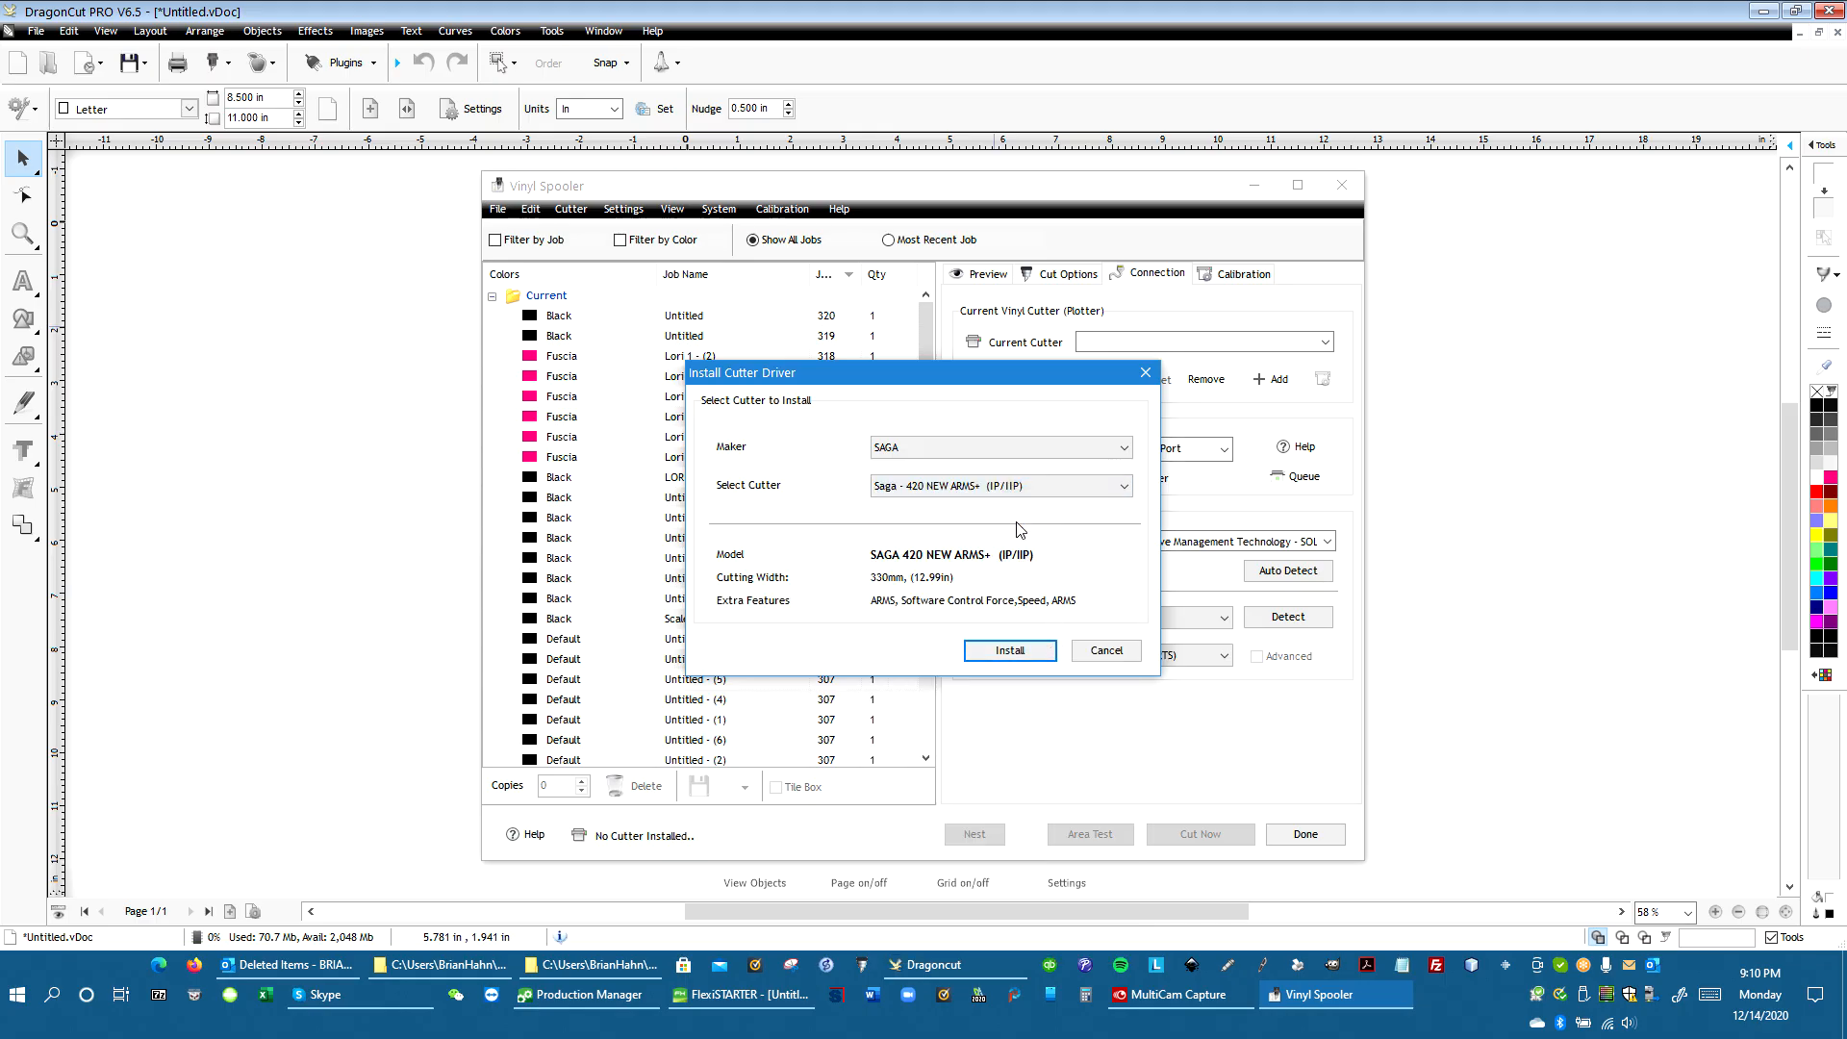
{"action": "left_click", "coordinate": [1023, 656]}
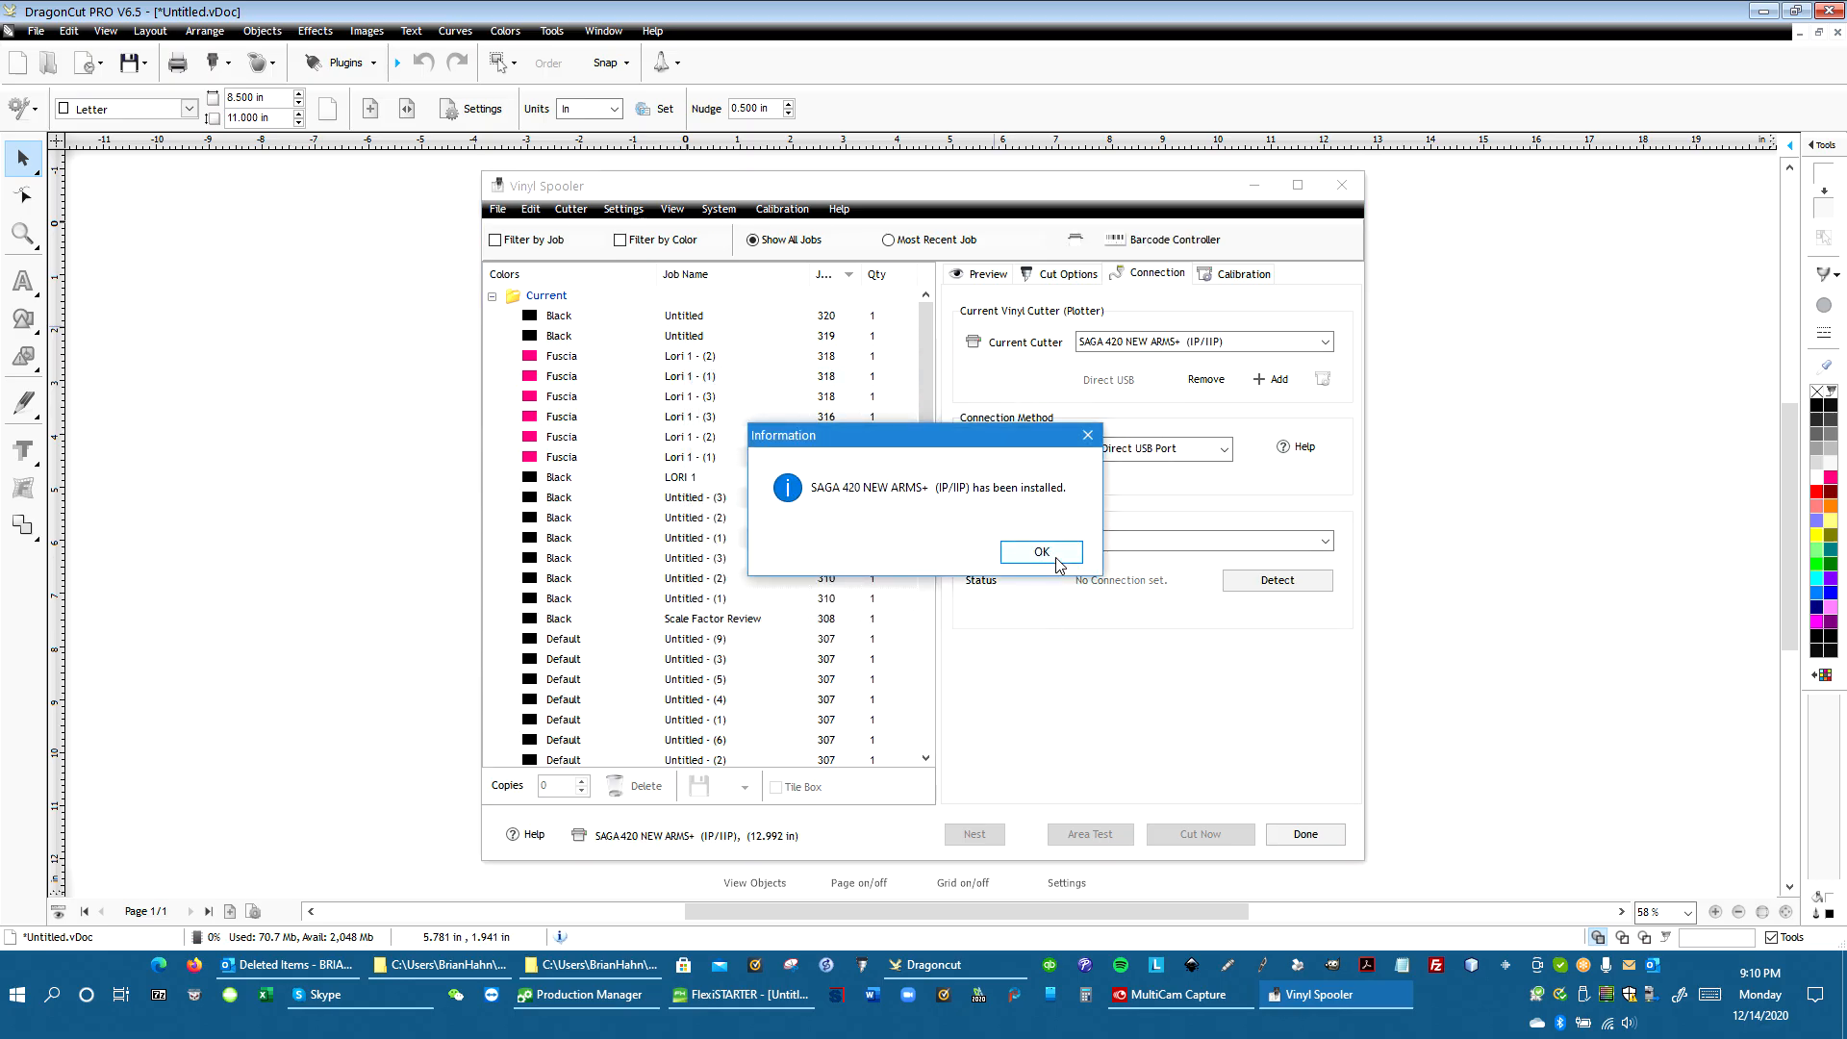
{"action": "left_click", "coordinate": [1056, 558]}
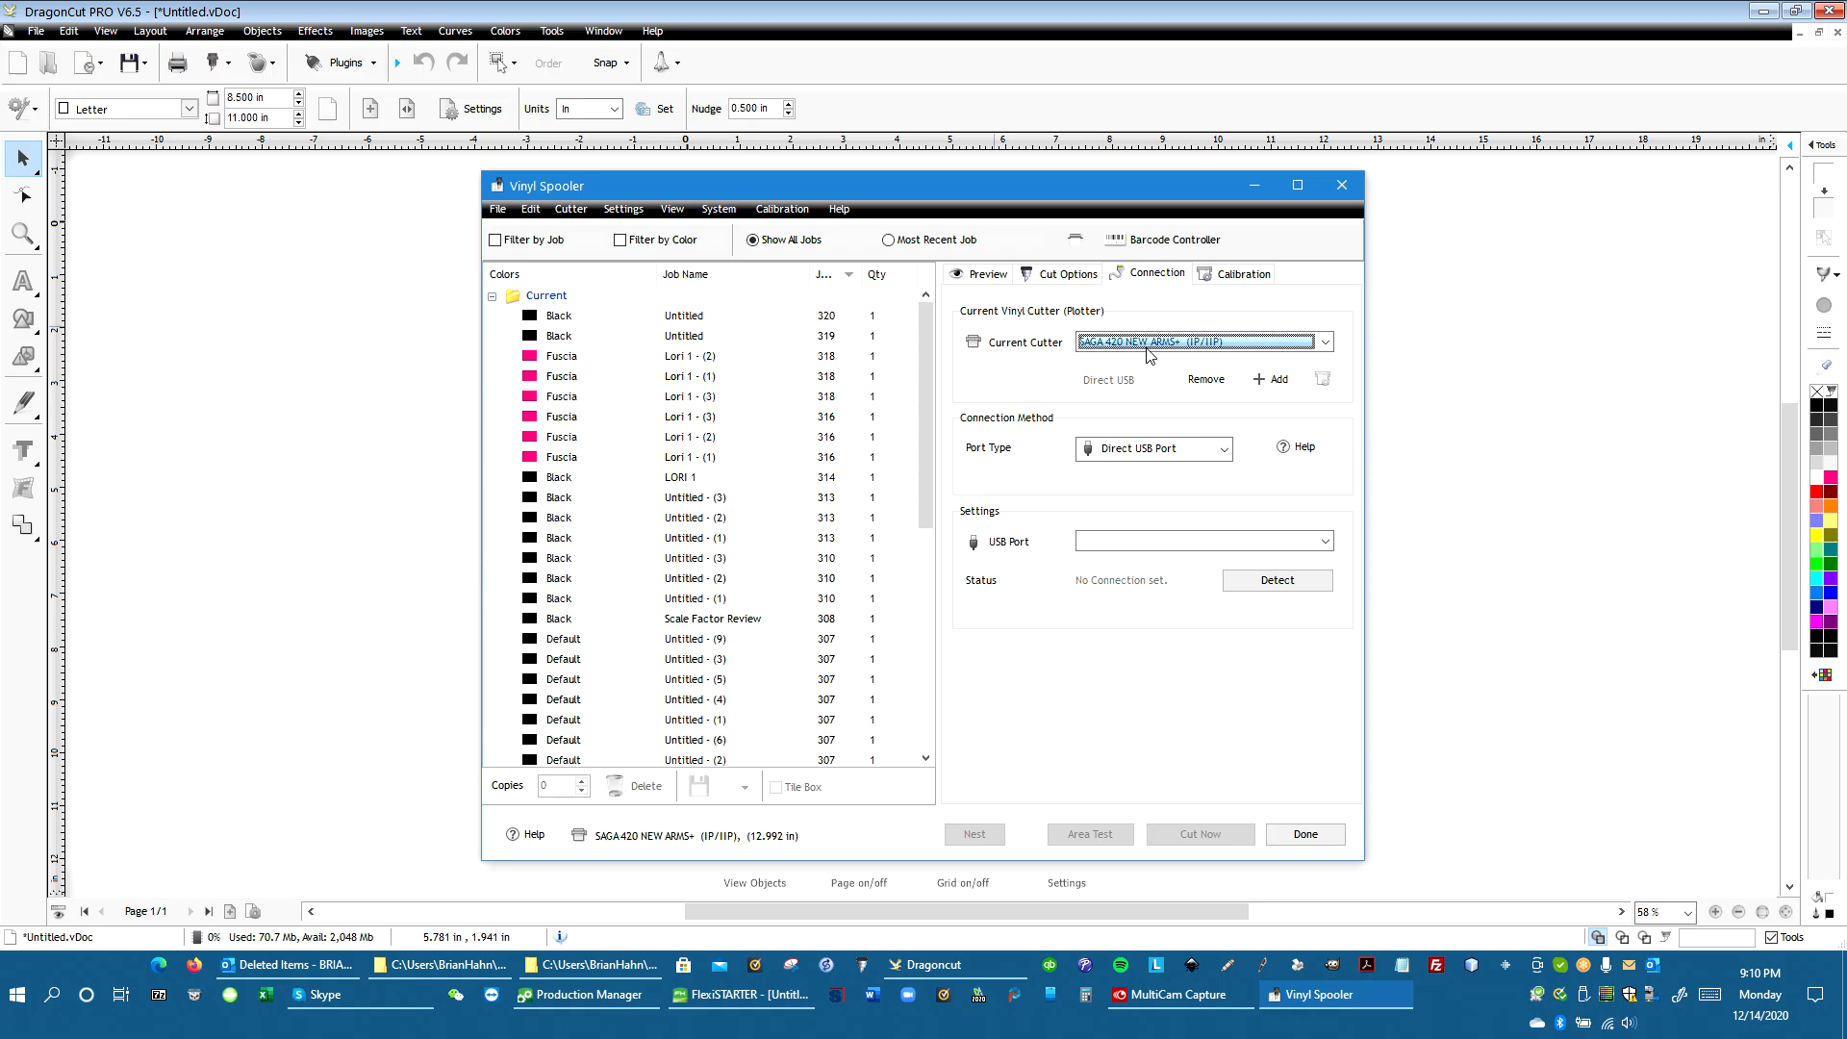
Auto-detect the cutter's USB connection with the detect wizard and close the spooler
{"action": "left_click", "coordinate": [1076, 242]}
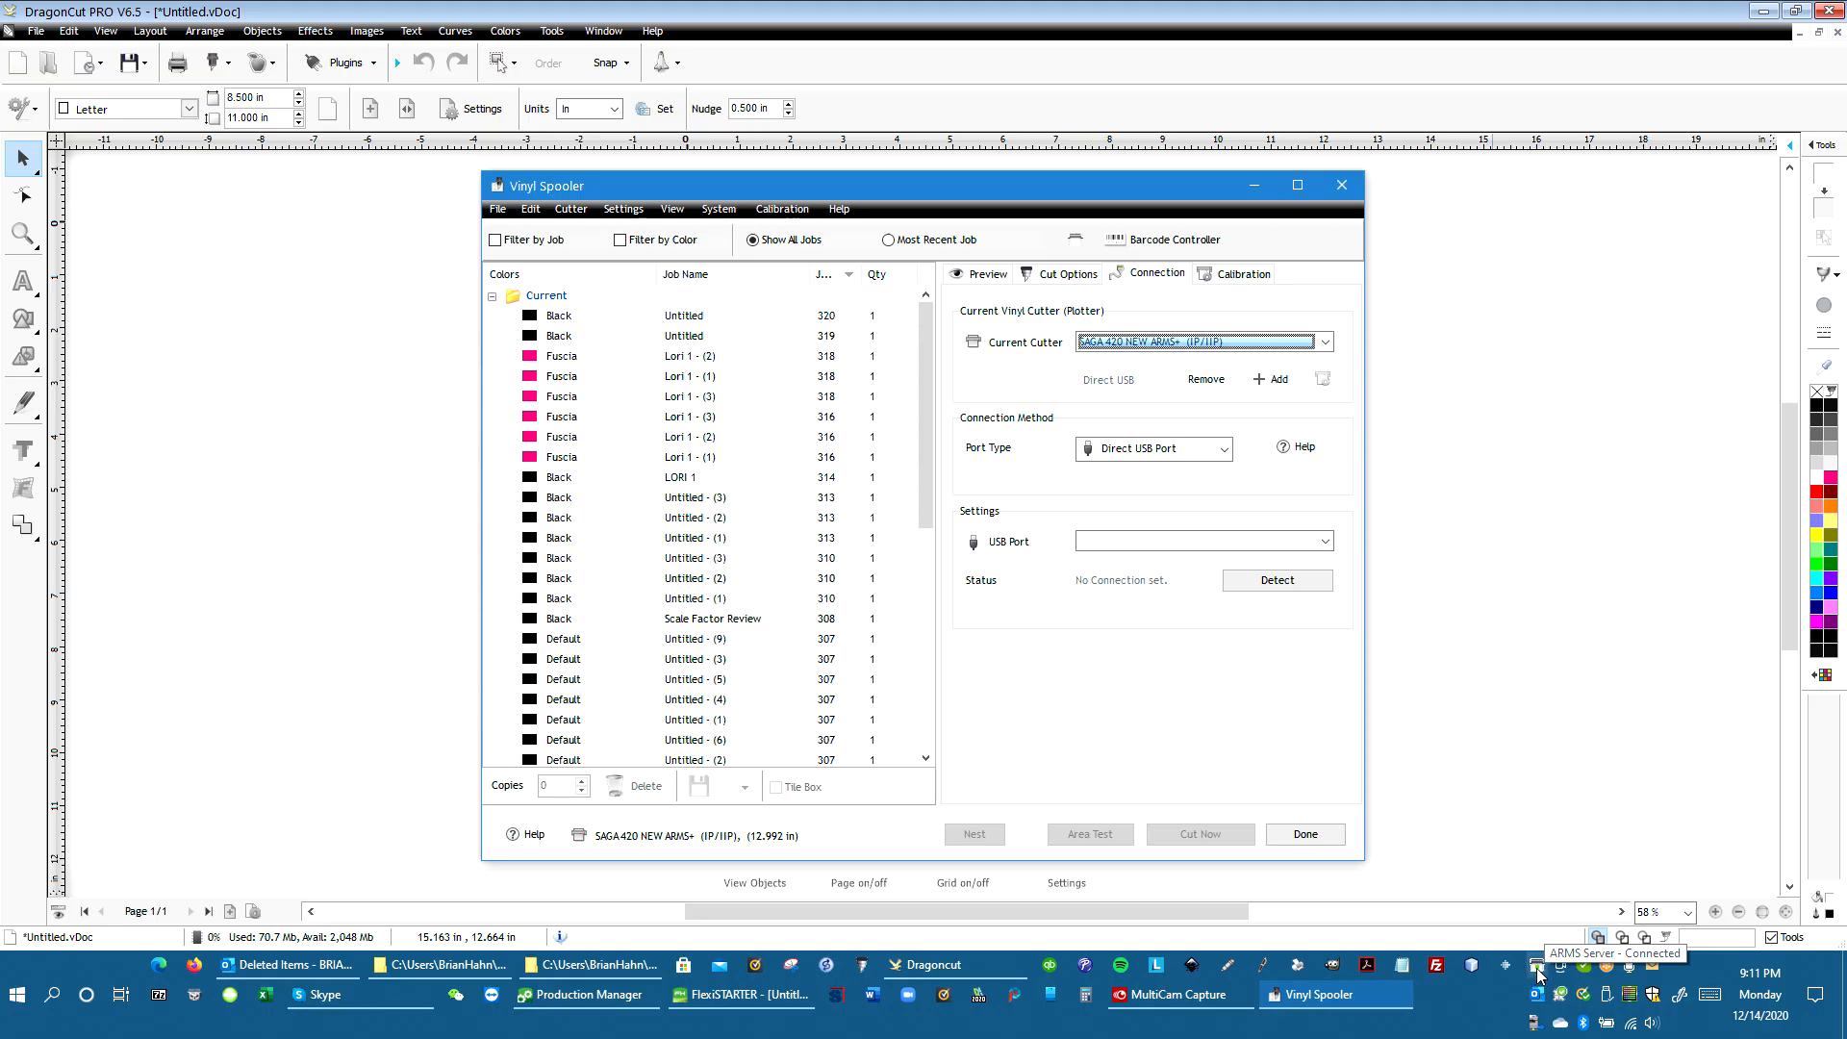
{"action": "left_click", "coordinate": [1278, 583]}
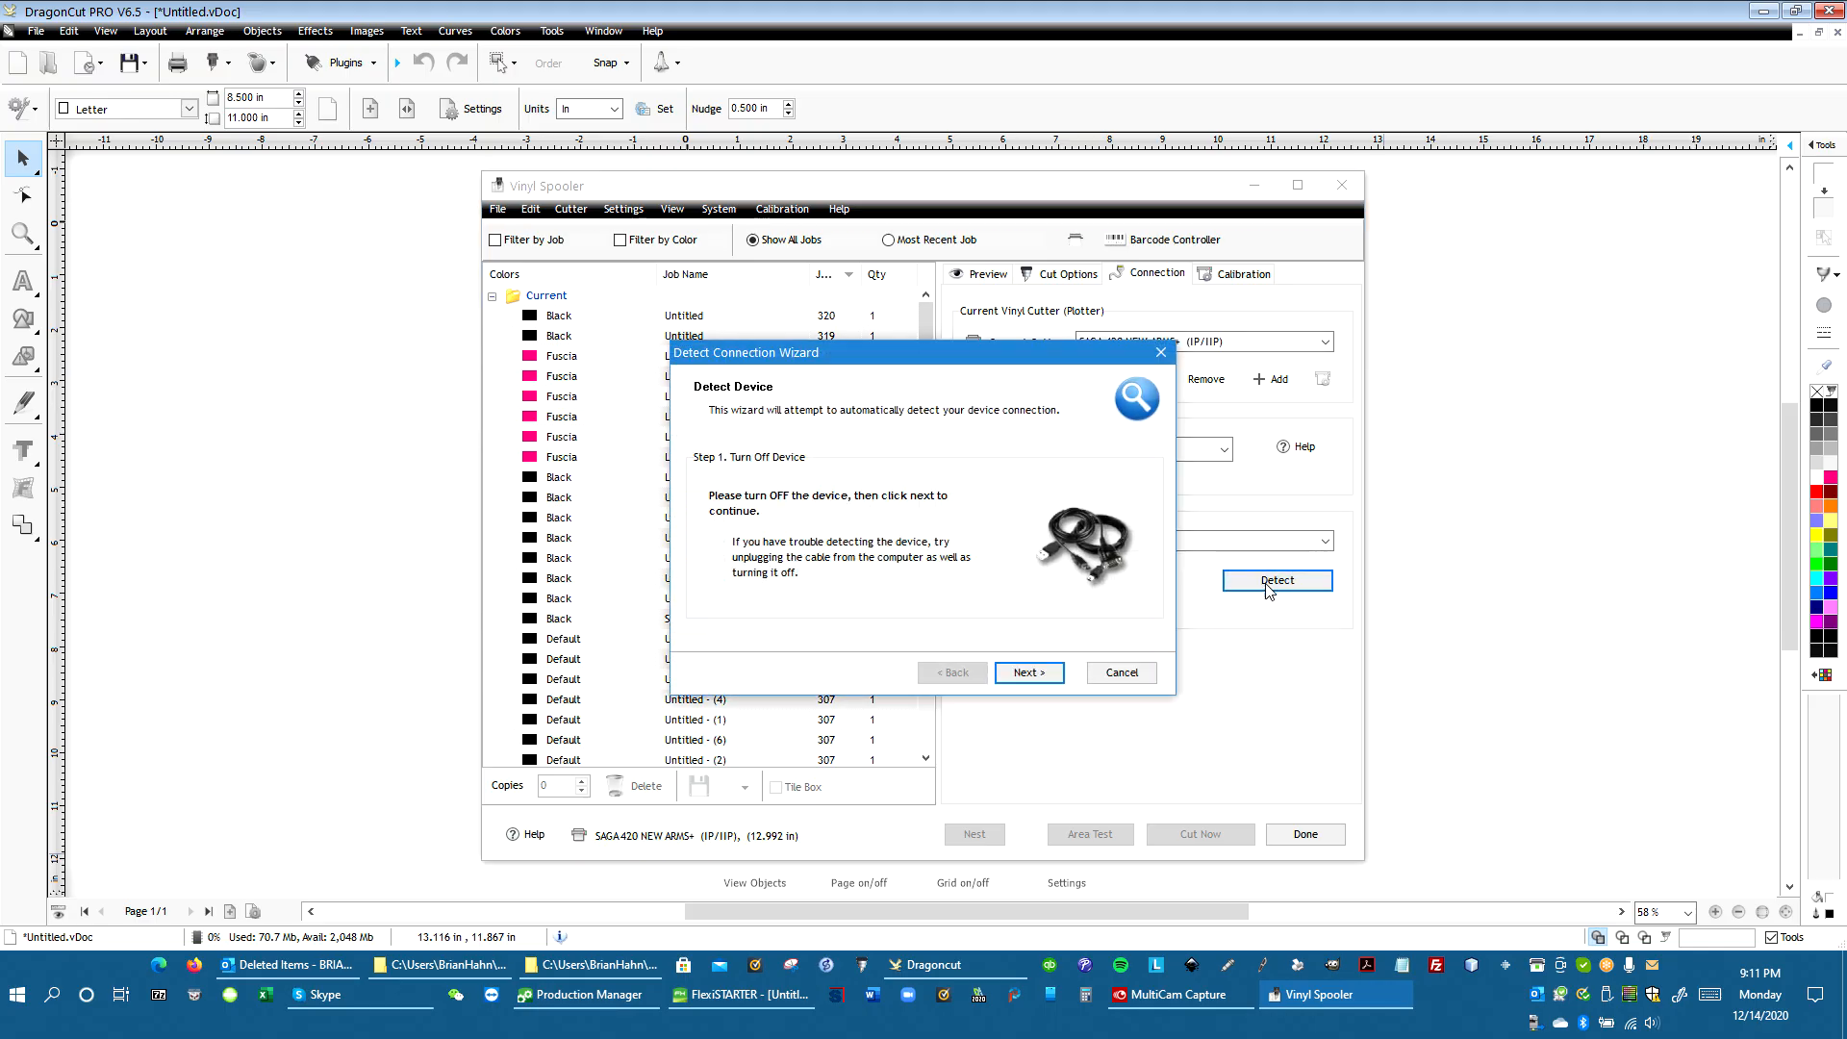
{"action": "key", "text": "Return"}
{"action": "key", "text": "Return"}
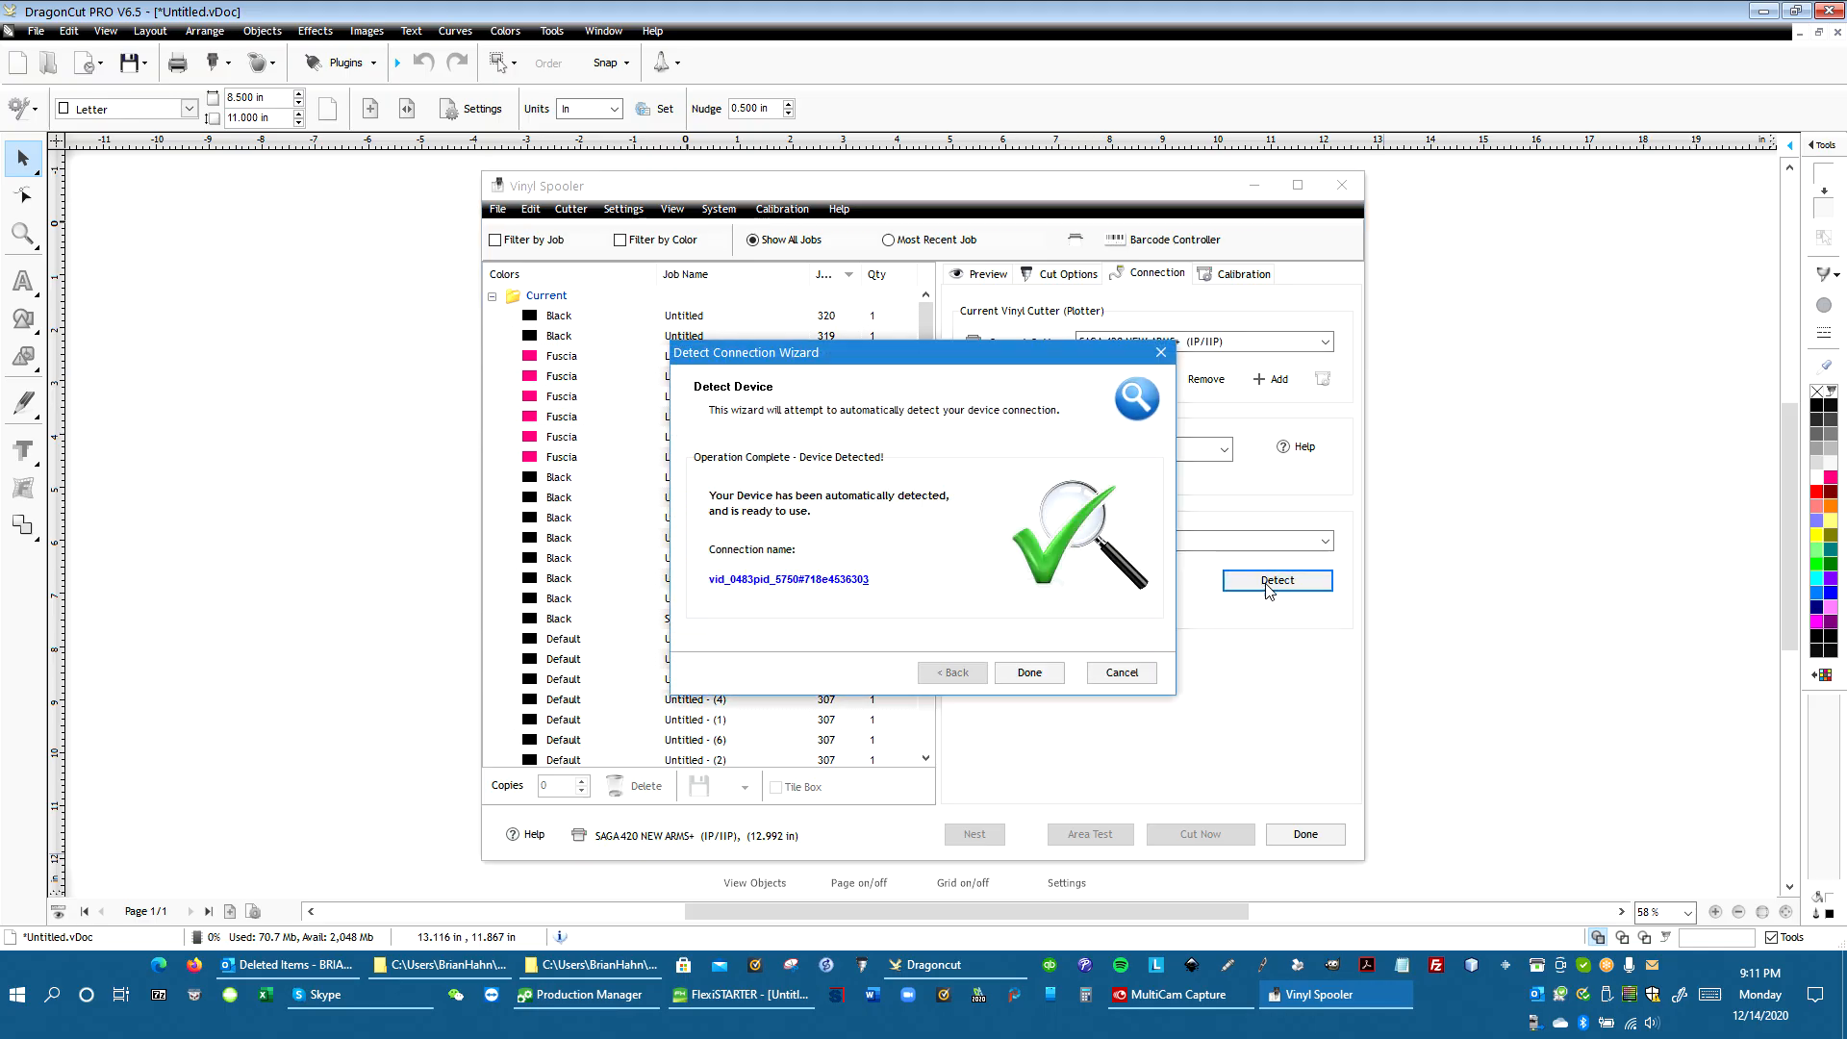
{"action": "left_click", "coordinate": [1019, 671]}
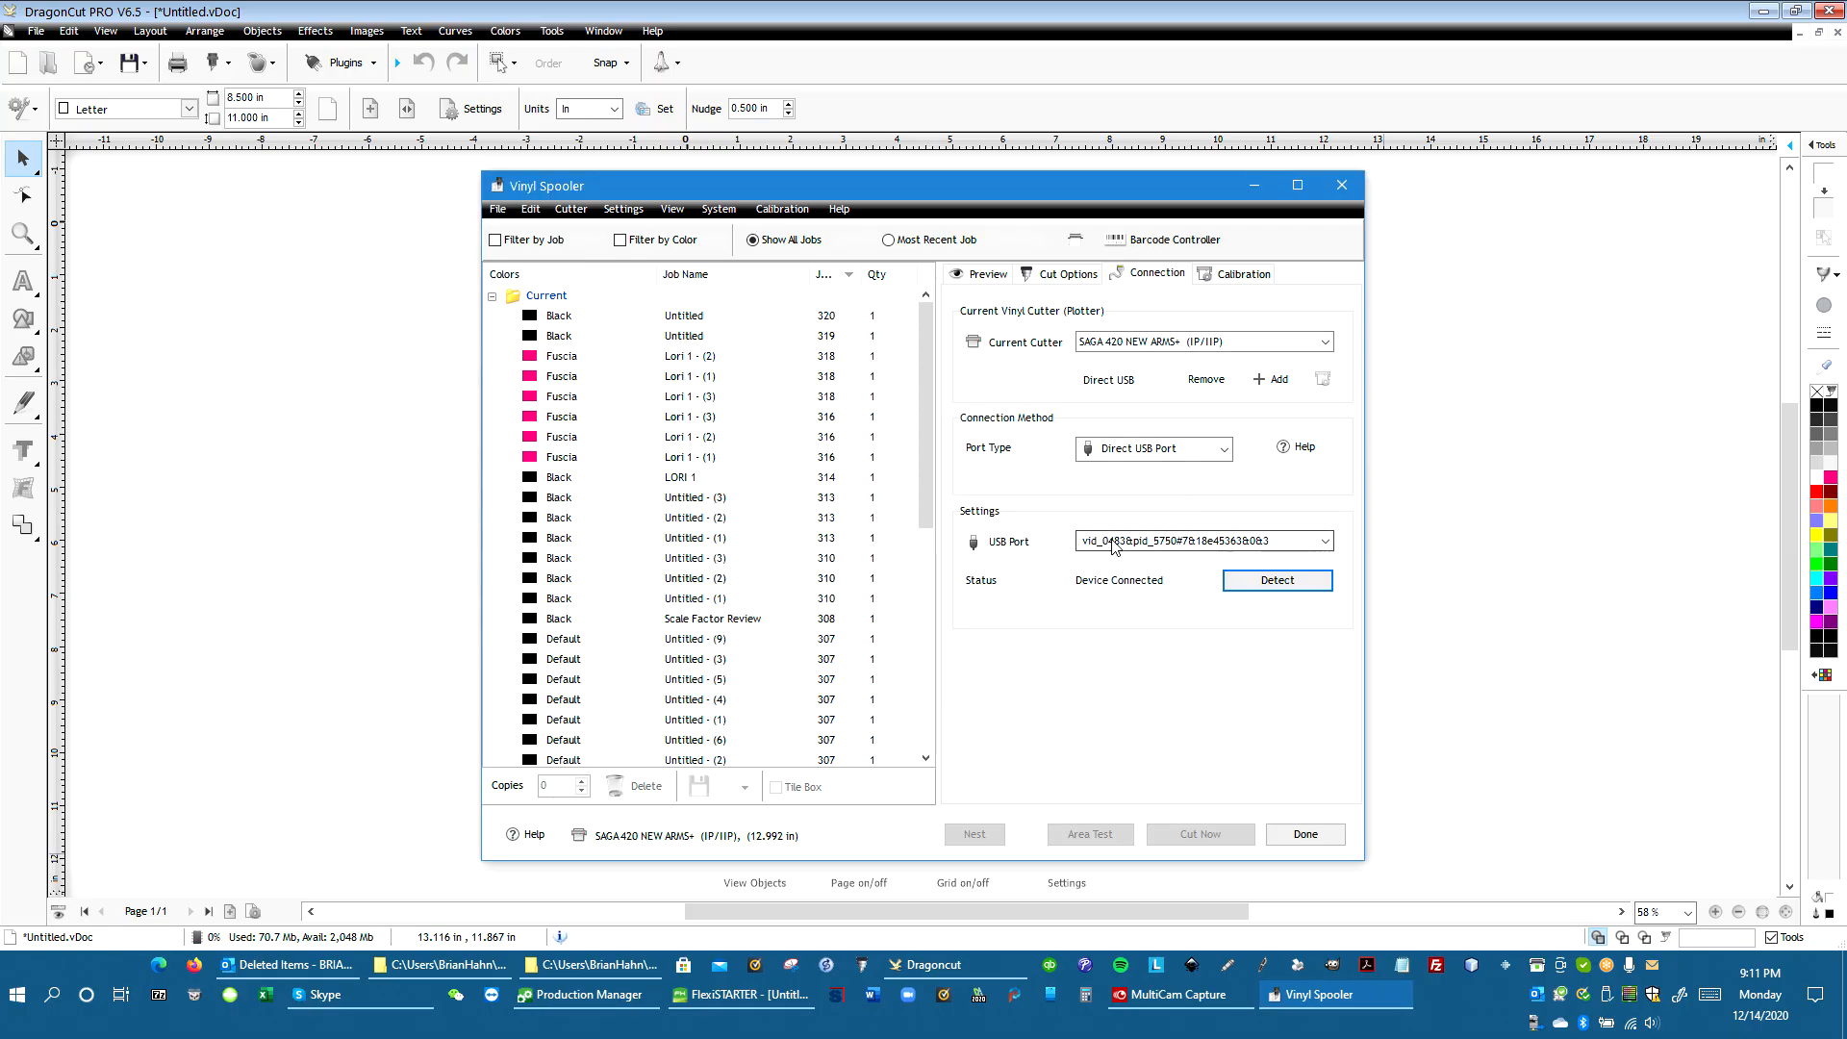
{"action": "left_click", "coordinate": [1306, 836]}
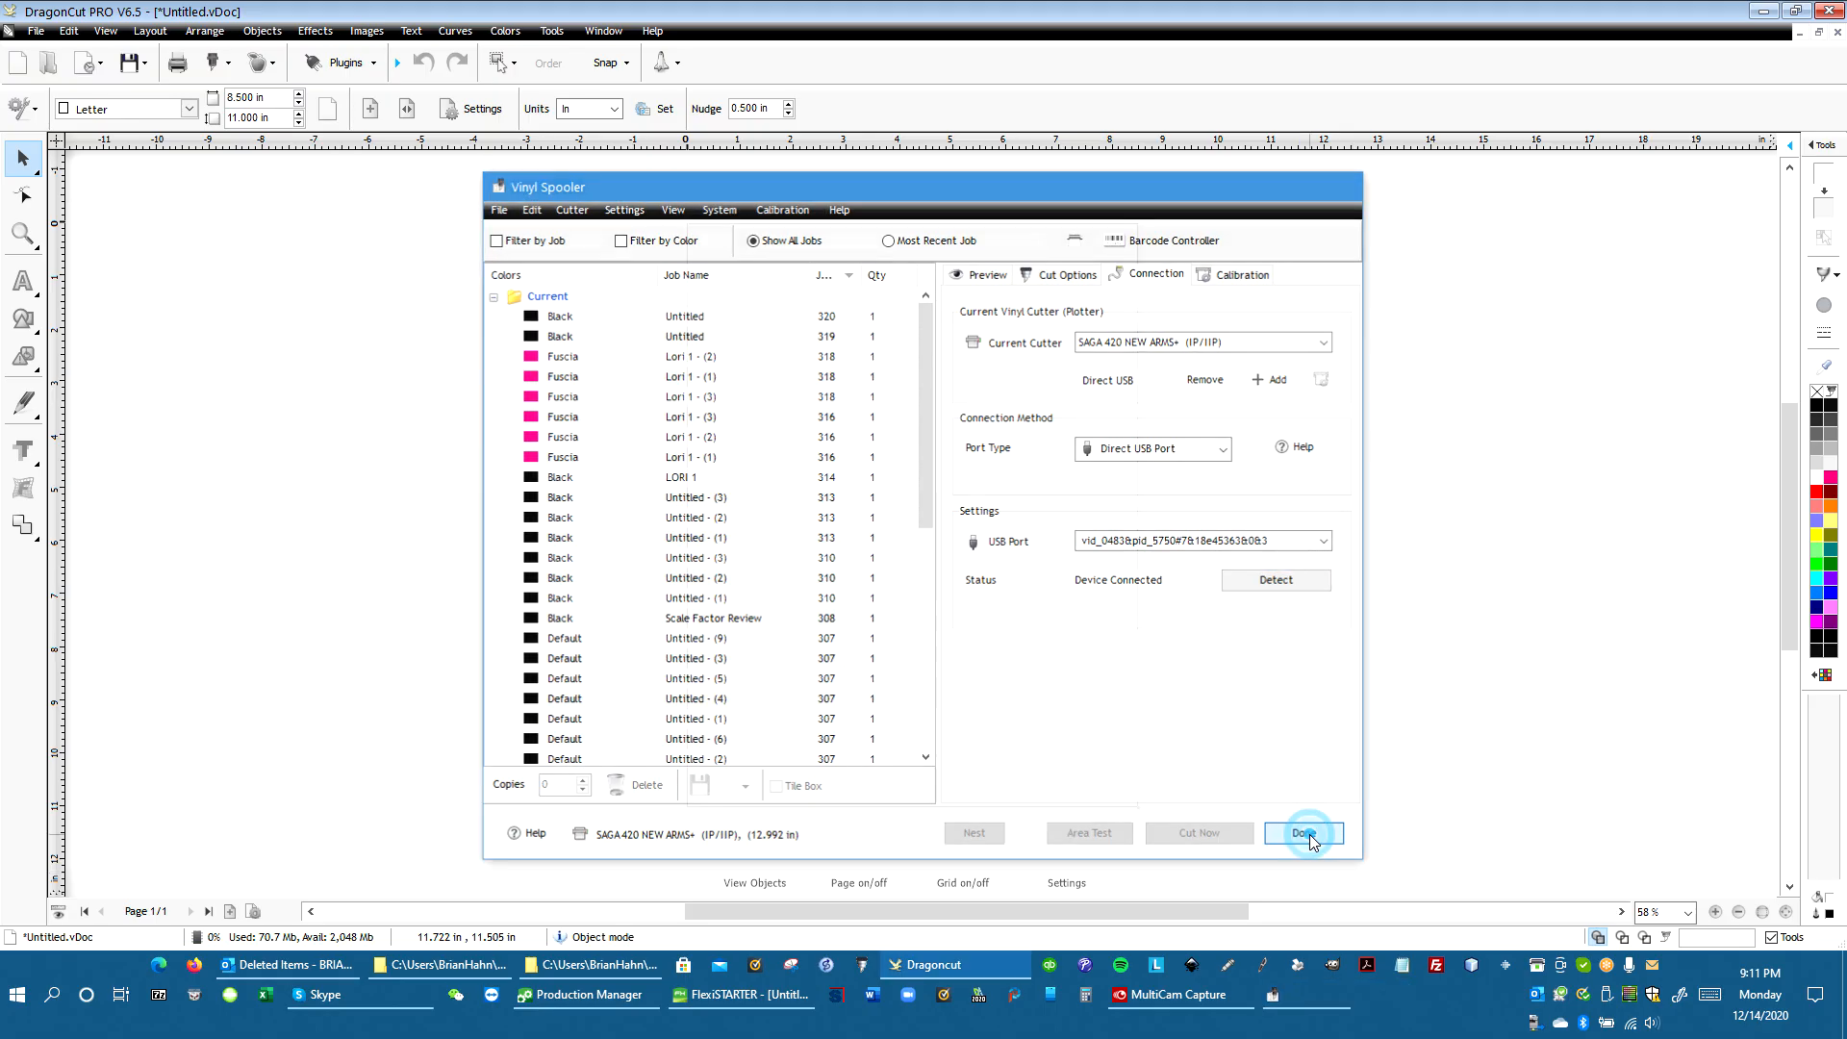
Close DragonCut without saving the document and switch to FlexiSTARTER
{"action": "left_click", "coordinate": [1837, 32]}
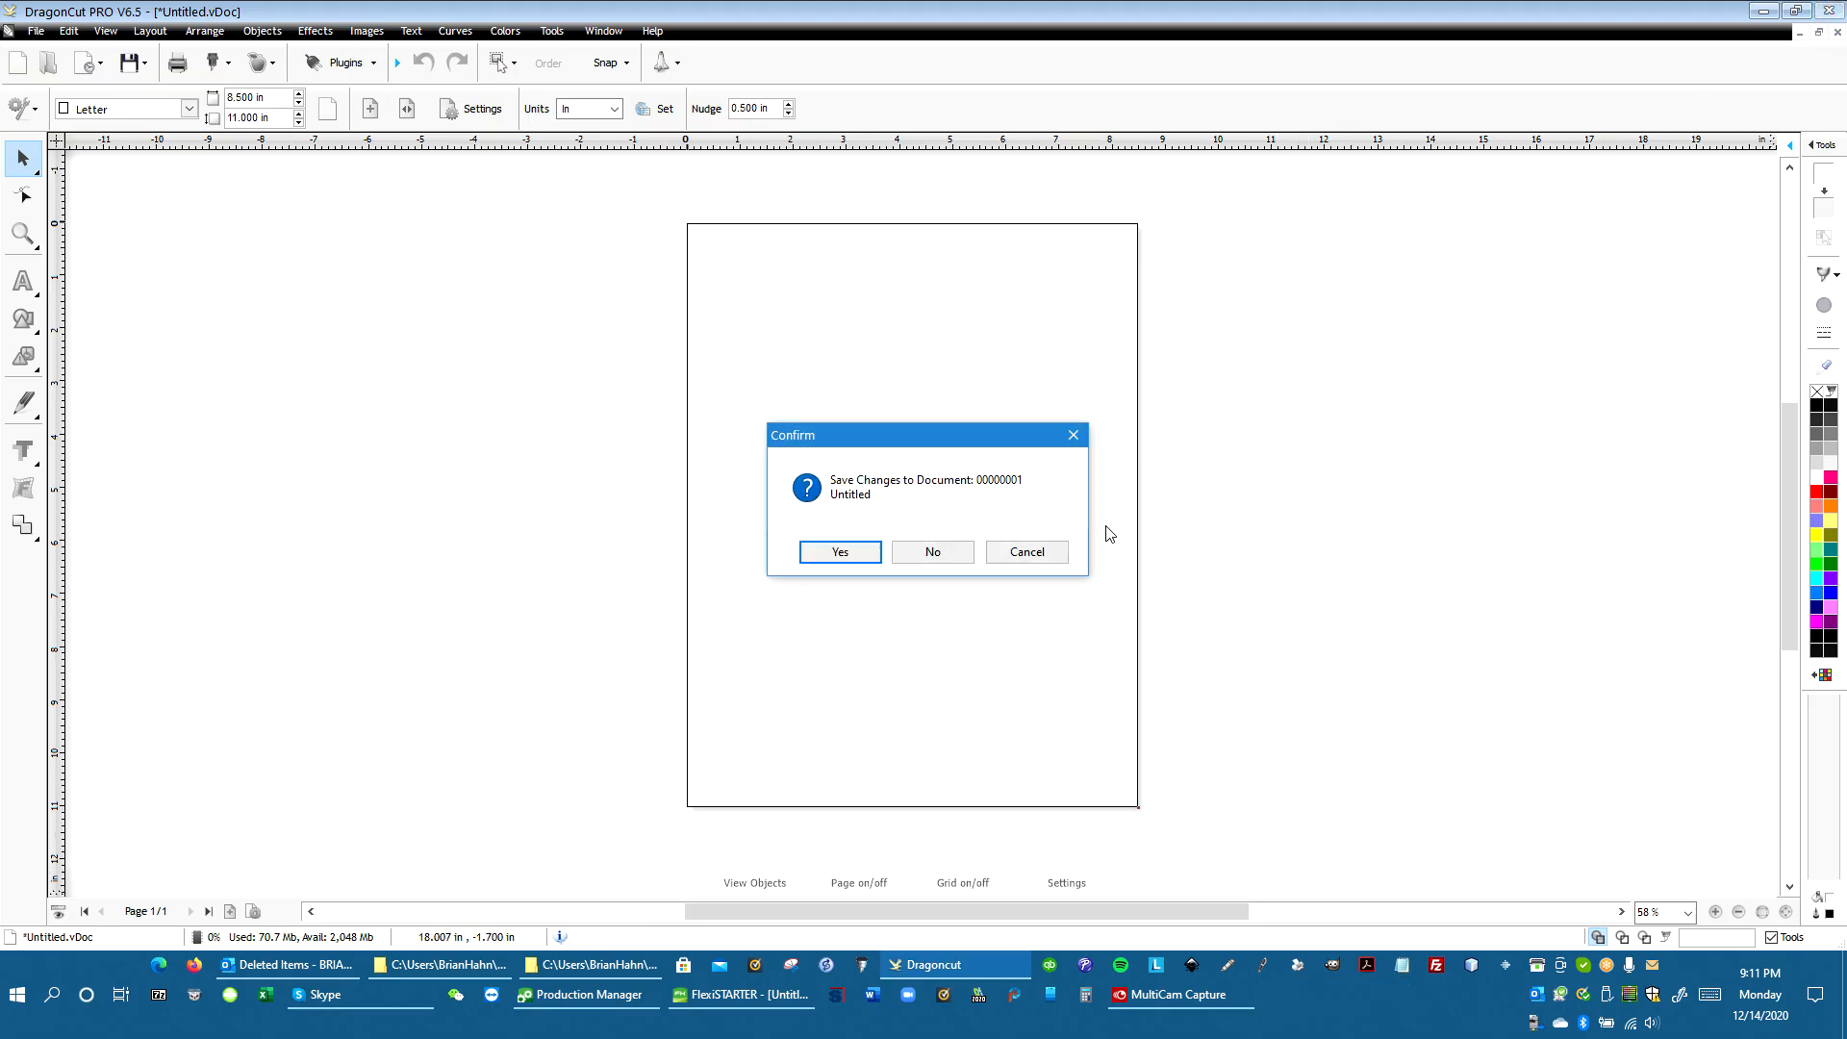
{"action": "left_click", "coordinate": [914, 555]}
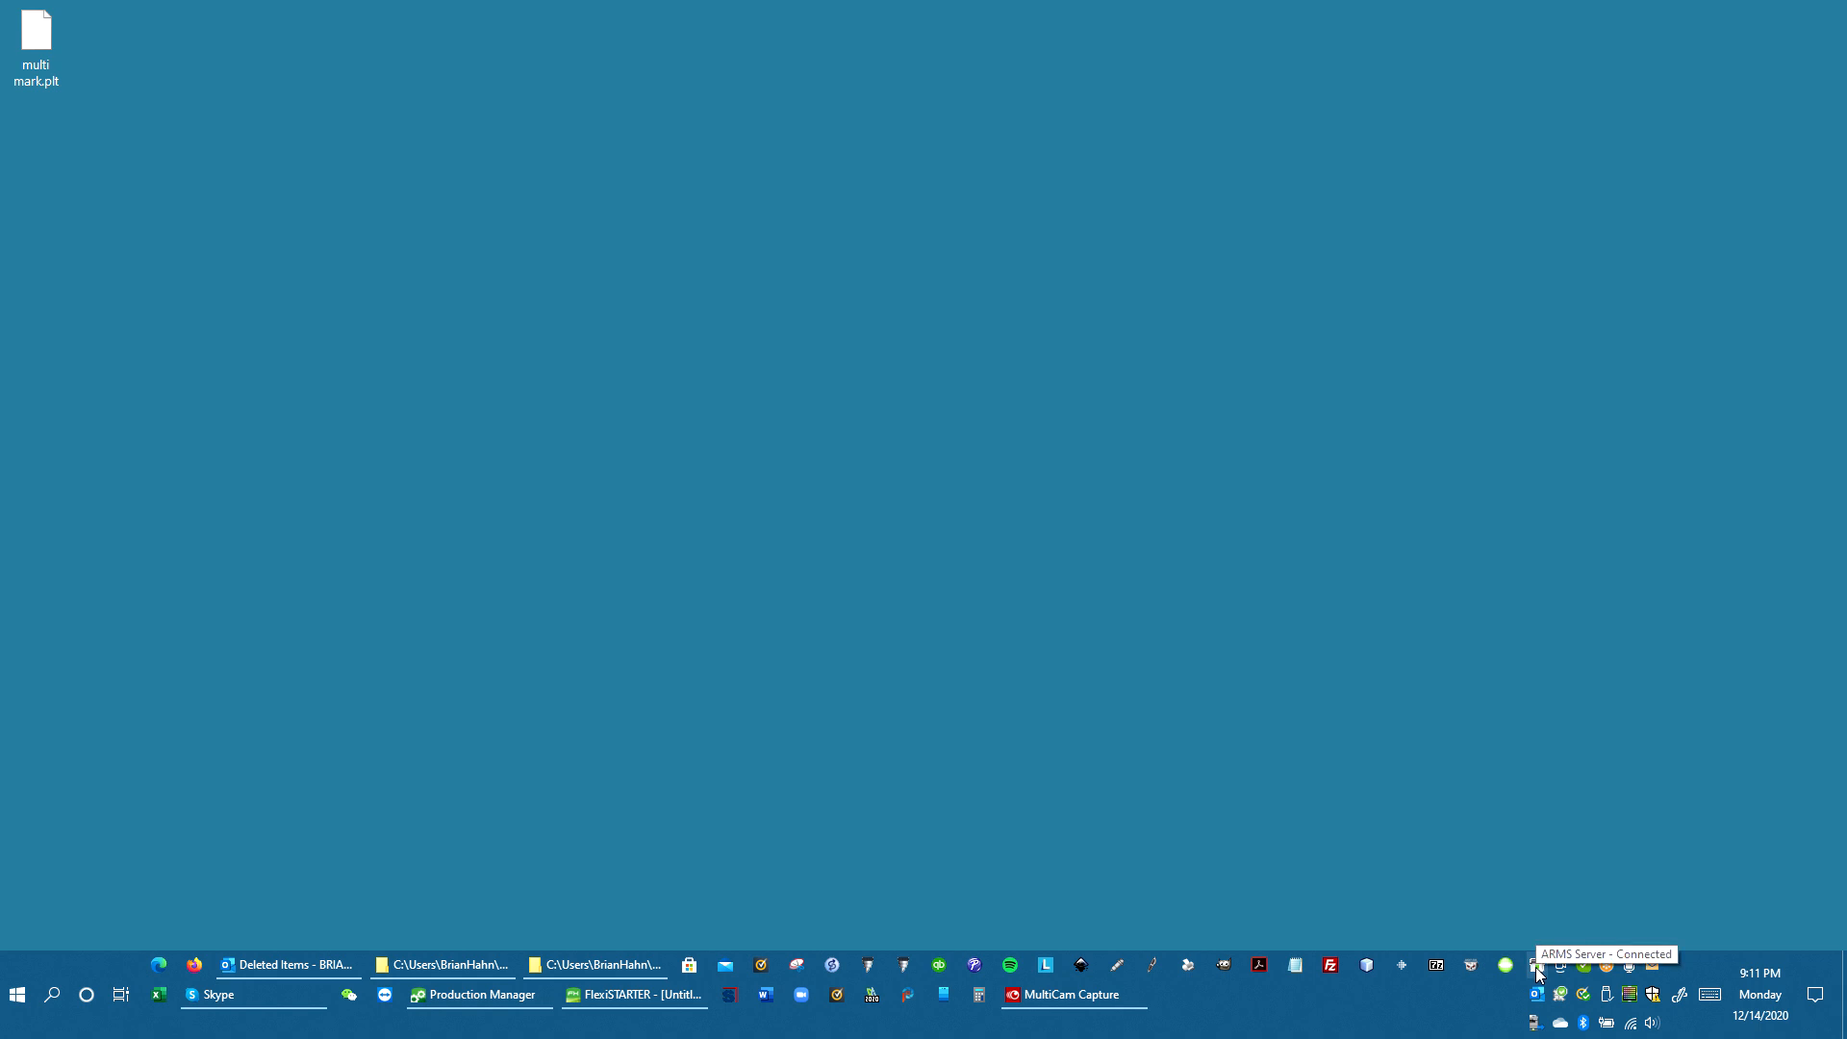
{"action": "left_click", "coordinate": [650, 999]}
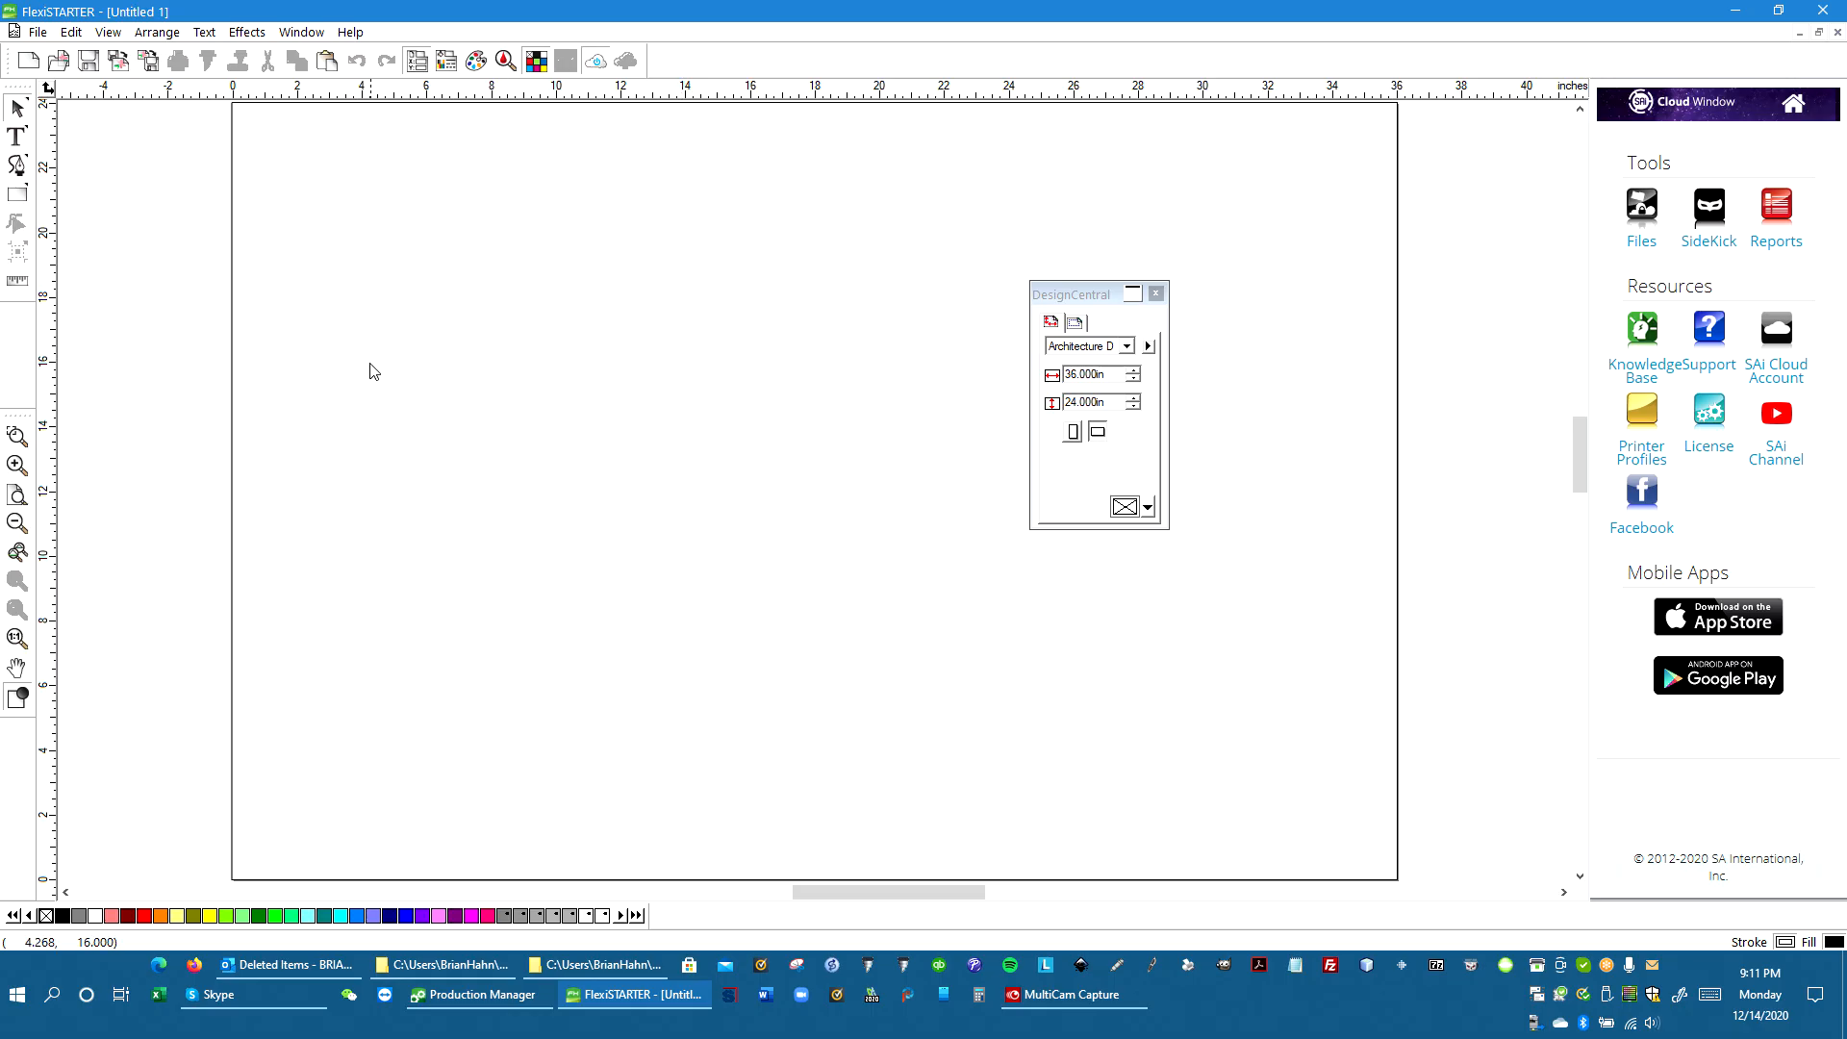
Draw two overlapping rectangles, about 2.7 × 2.5 in and 1.7 × 1.9 in
{"action": "left_click", "coordinate": [17, 194]}
{"action": "left_click_drag", "start_coordinate": [463, 280], "coordinate": [552, 359]}
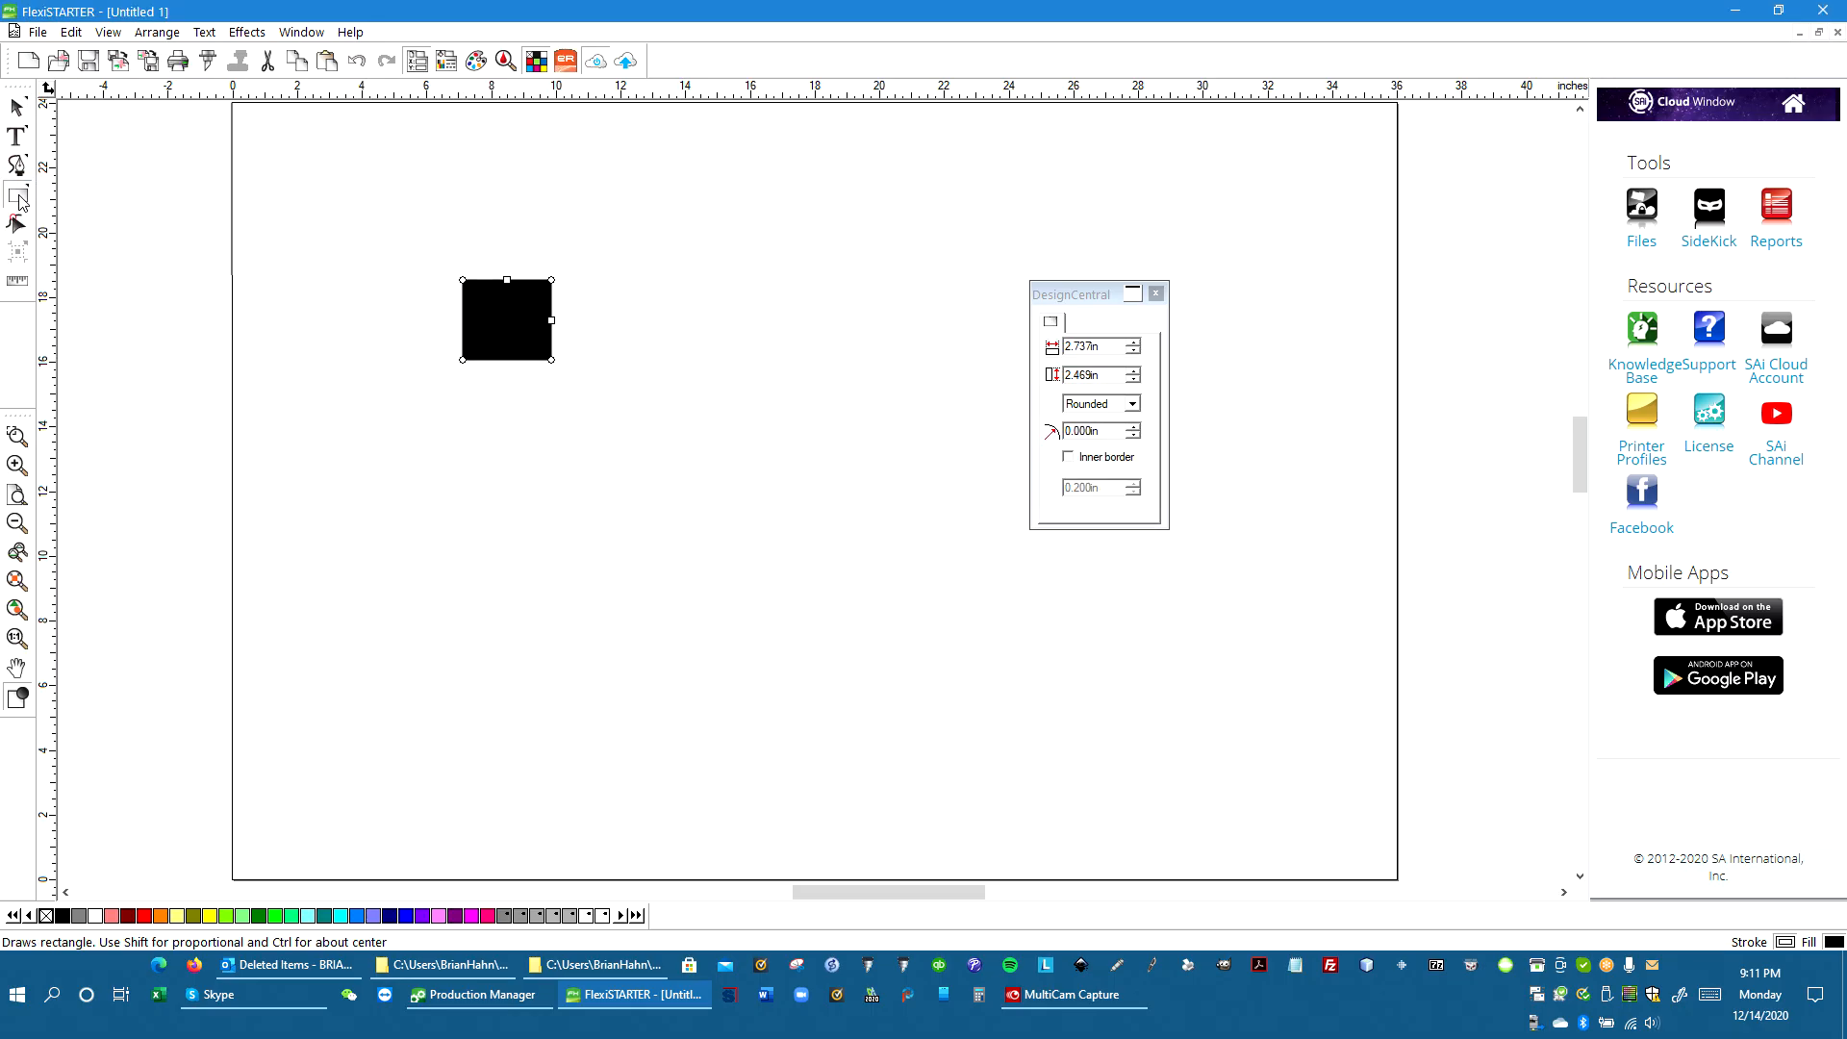
{"action": "left_click_drag", "start_coordinate": [568, 382], "coordinate": [515, 319]}
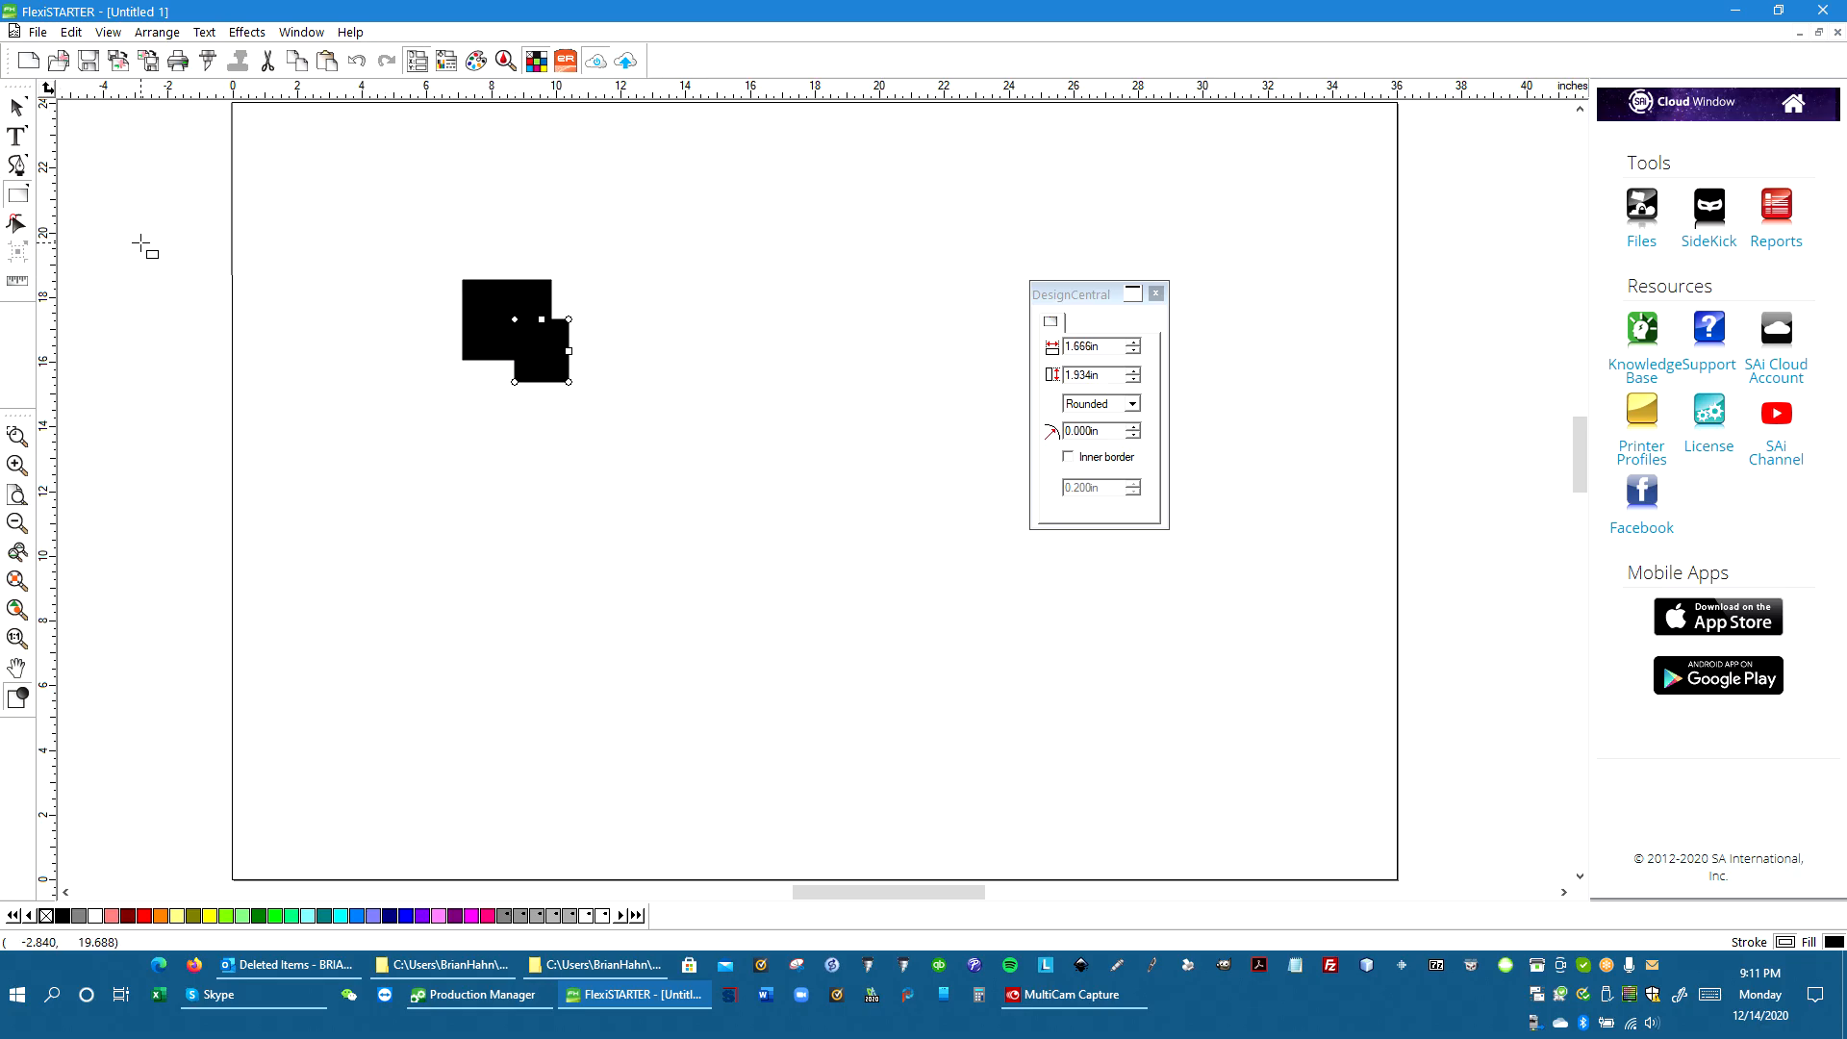
Select both rectangles and apply a 0.390 in Contour cut around them
{"action": "left_click", "coordinate": [17, 107]}
{"action": "left_click", "coordinate": [355, 231]}
{"action": "left_click_drag", "start_coordinate": [355, 231], "coordinate": [681, 399]}
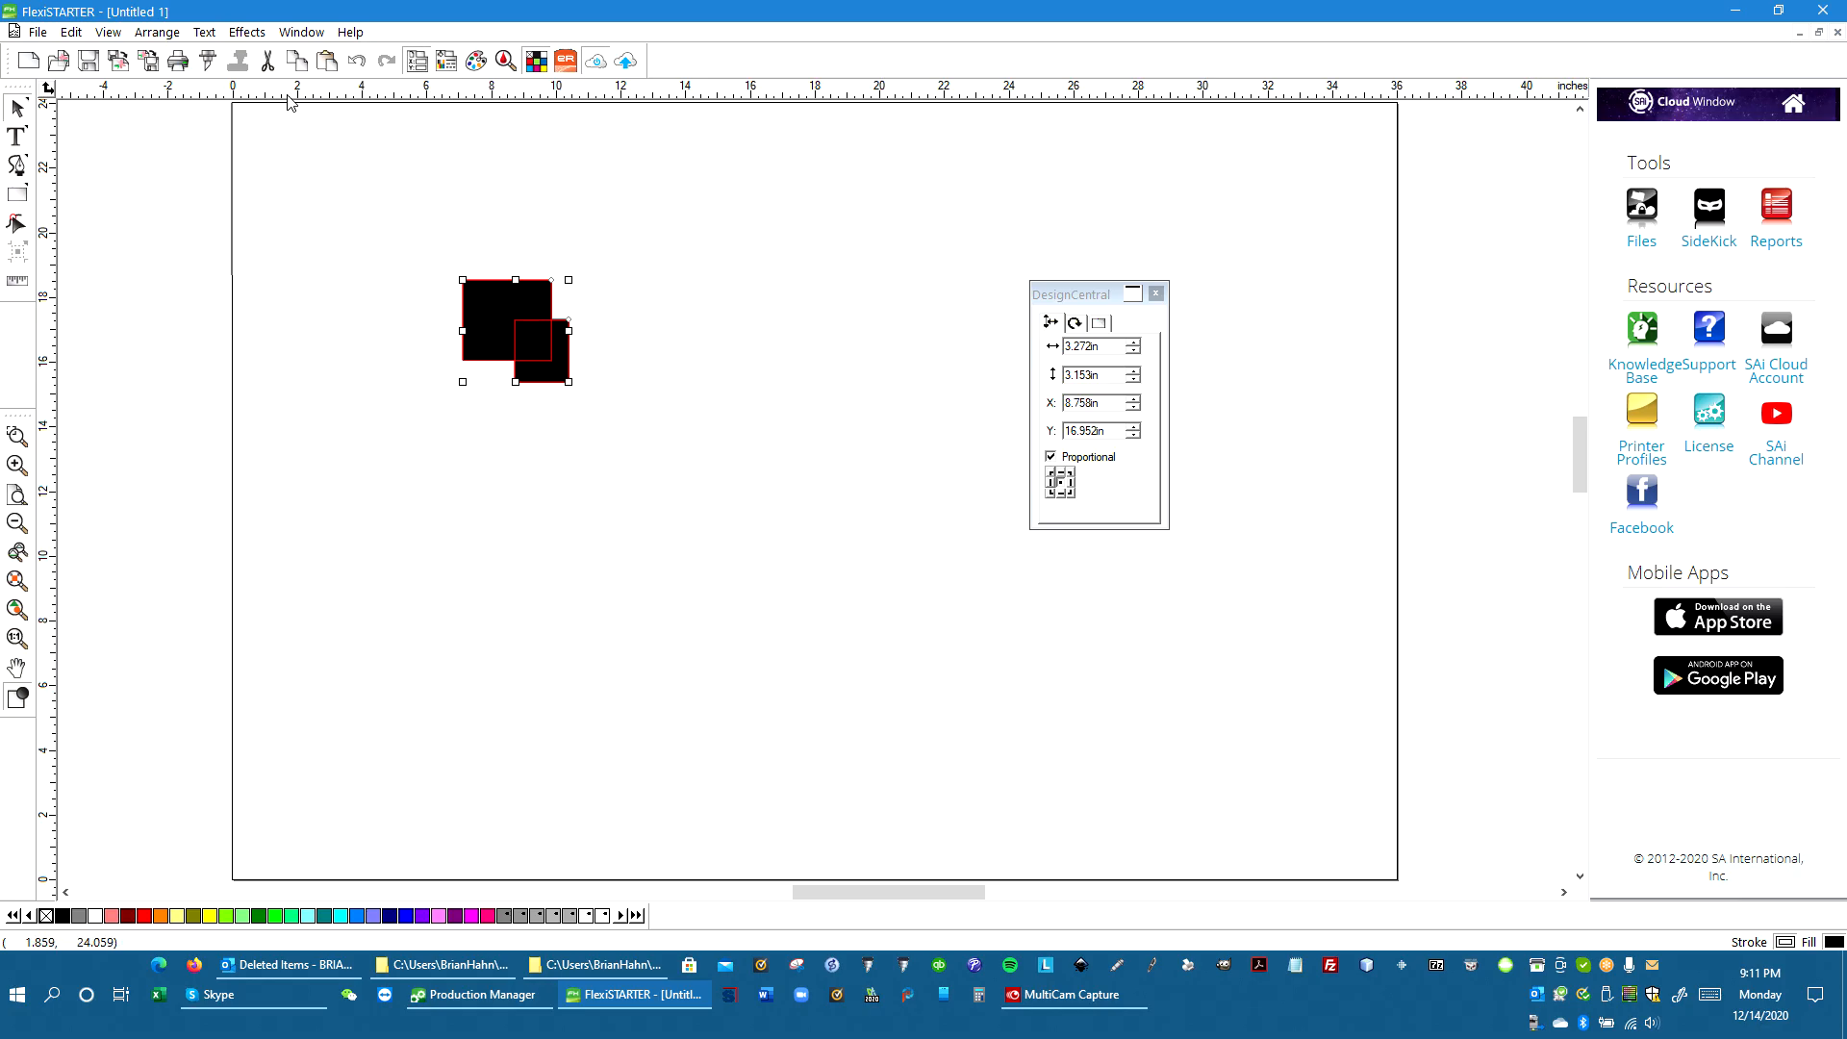
{"action": "left_click", "coordinate": [243, 32]}
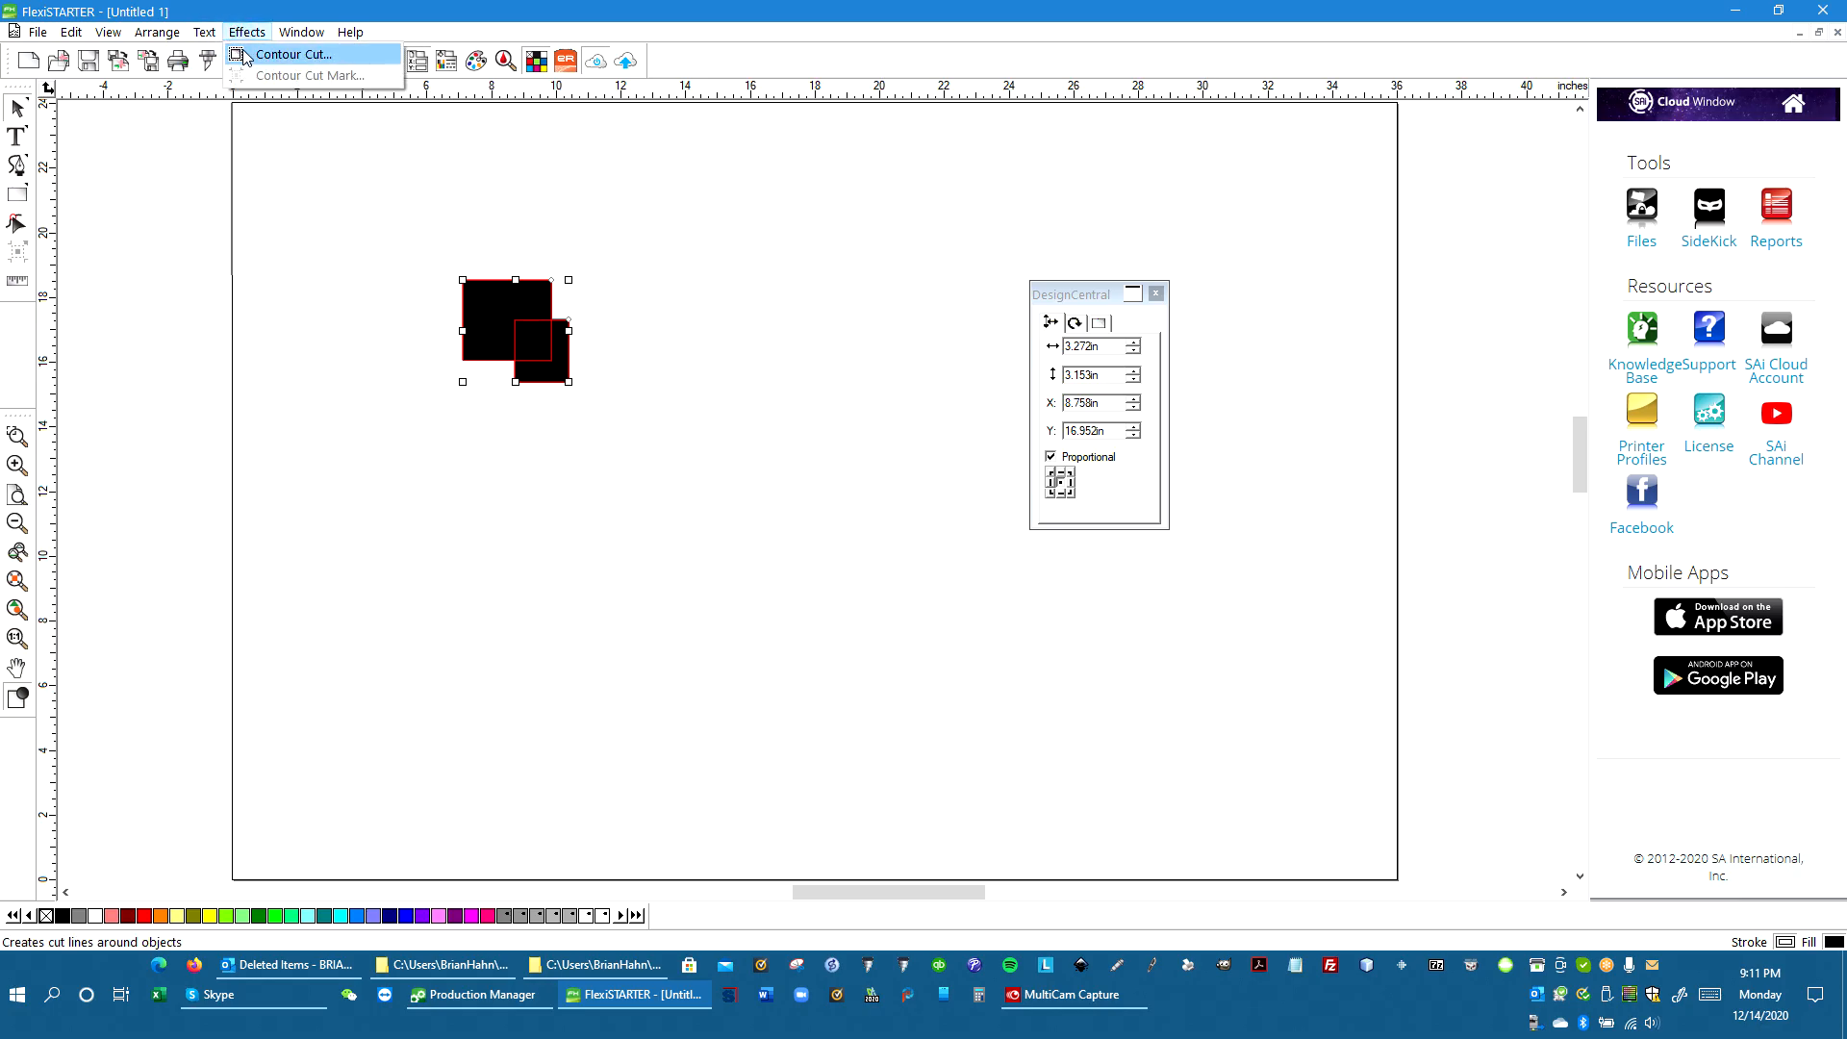
{"action": "left_click", "coordinate": [244, 54]}
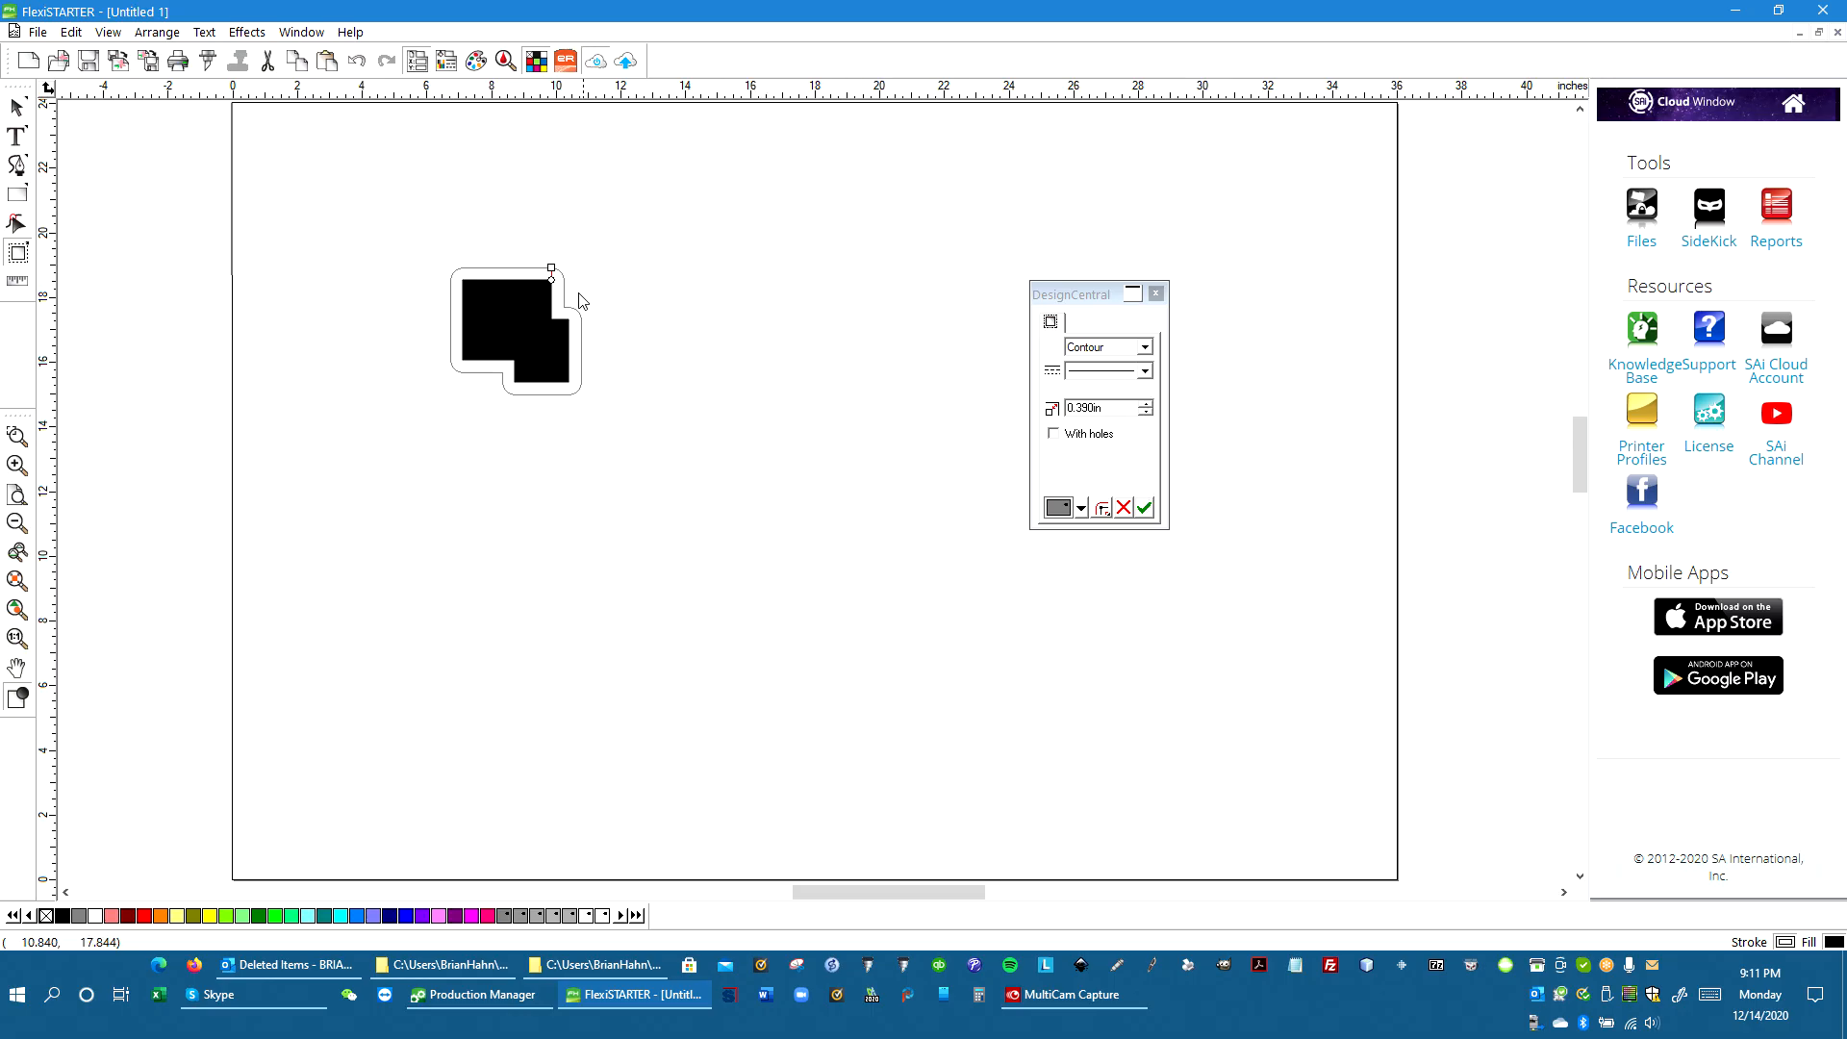
{"action": "left_click", "coordinate": [1147, 509]}
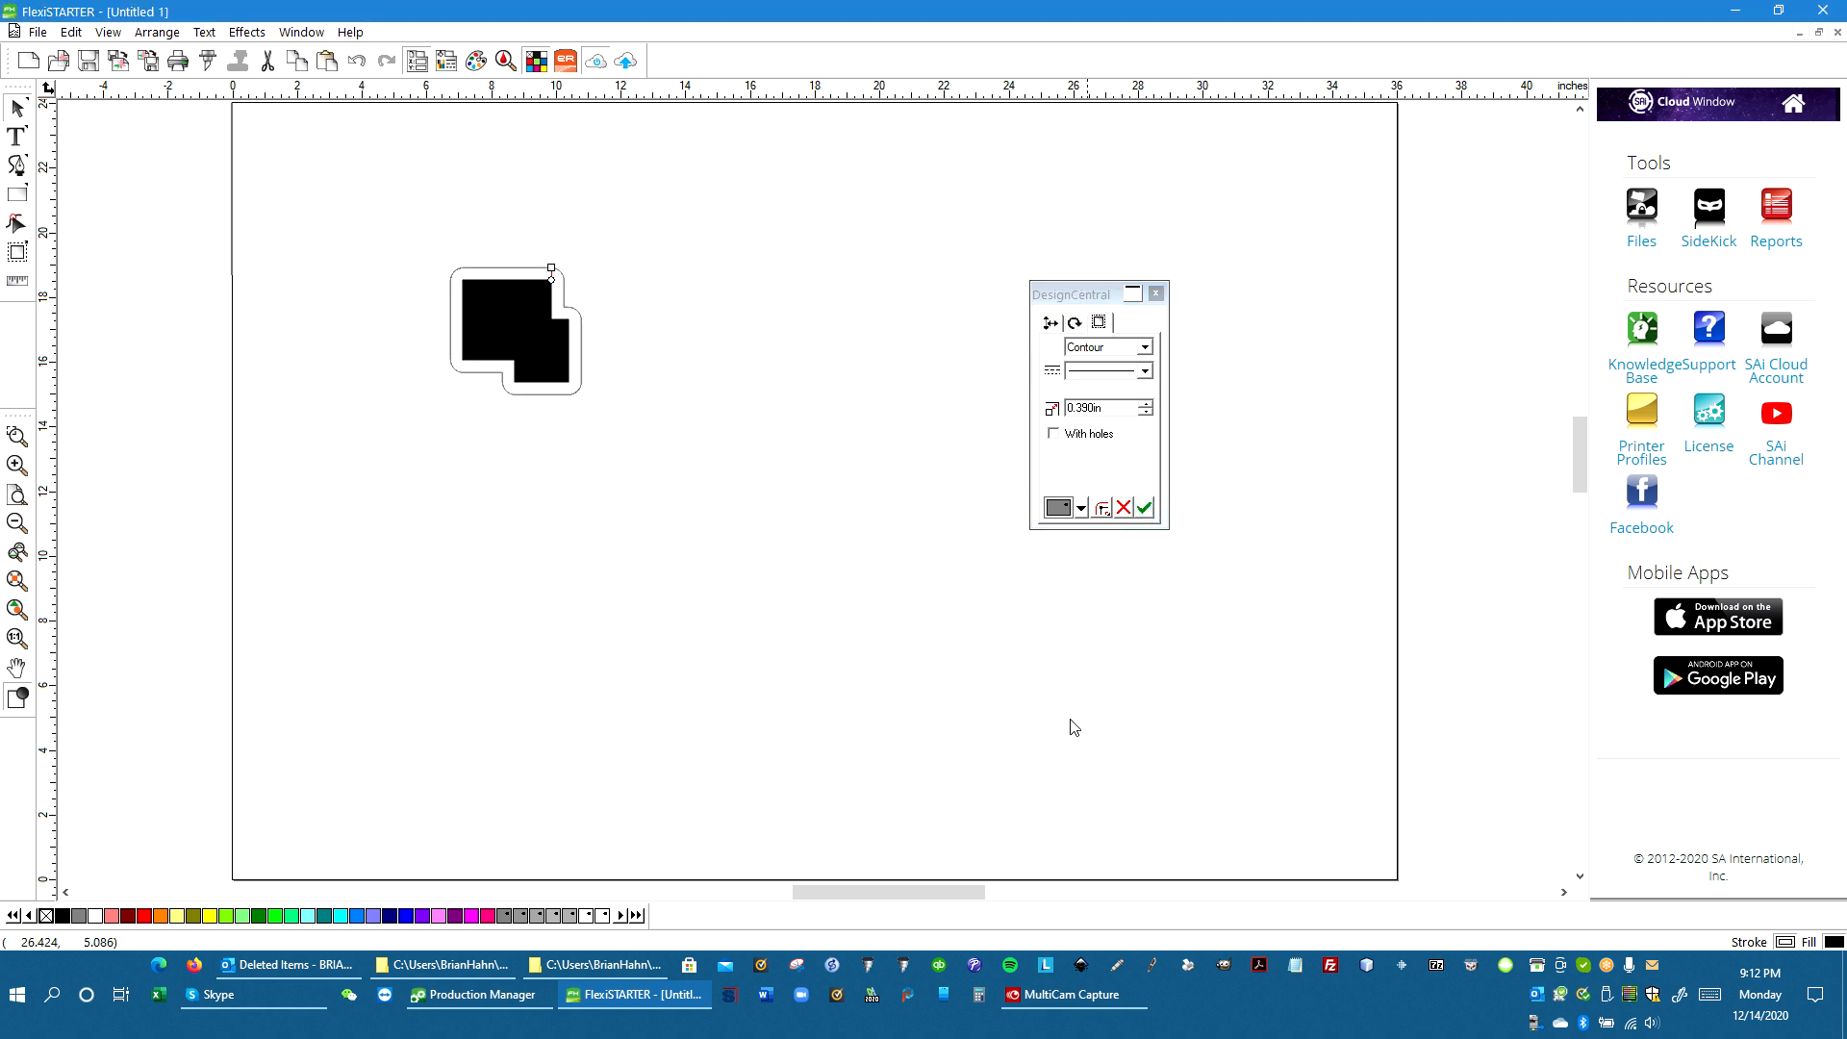
Add Graphtec Segment Area Type 2 contour cut marks around the contoured design
{"action": "left_click", "coordinate": [247, 34]}
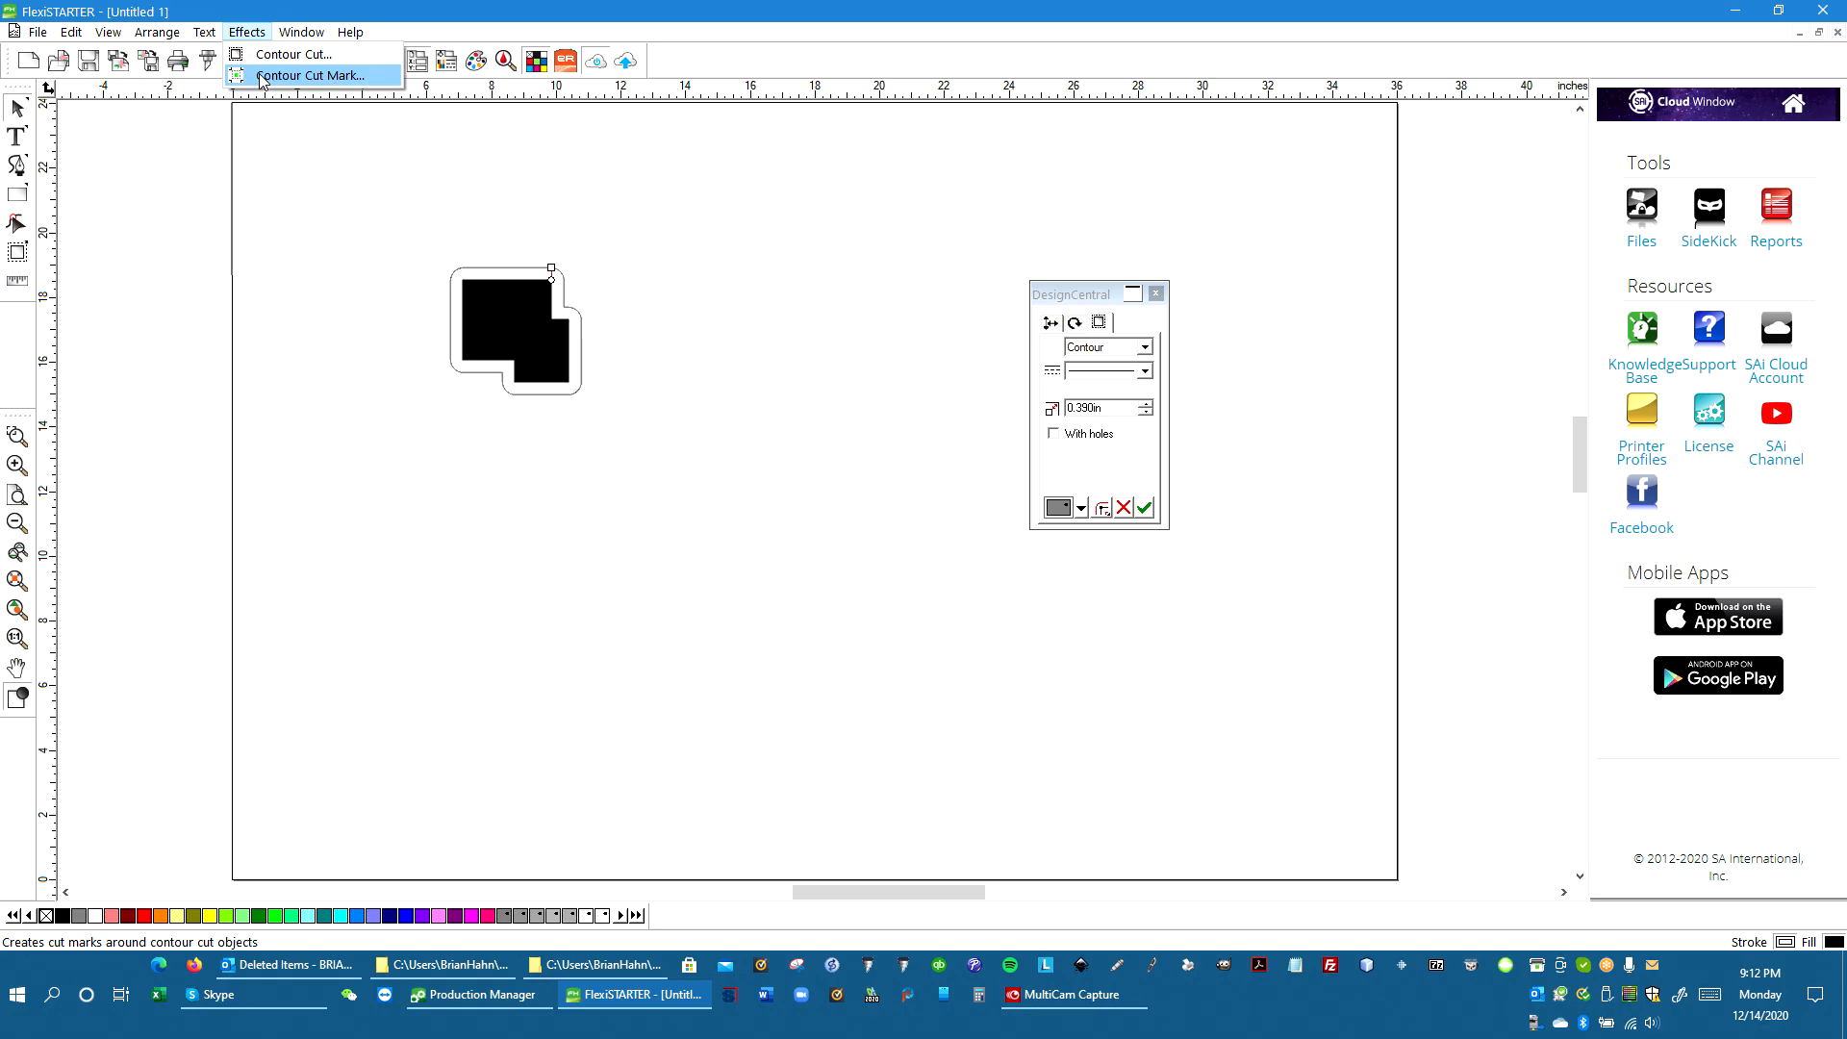
{"action": "left_click", "coordinate": [325, 85]}
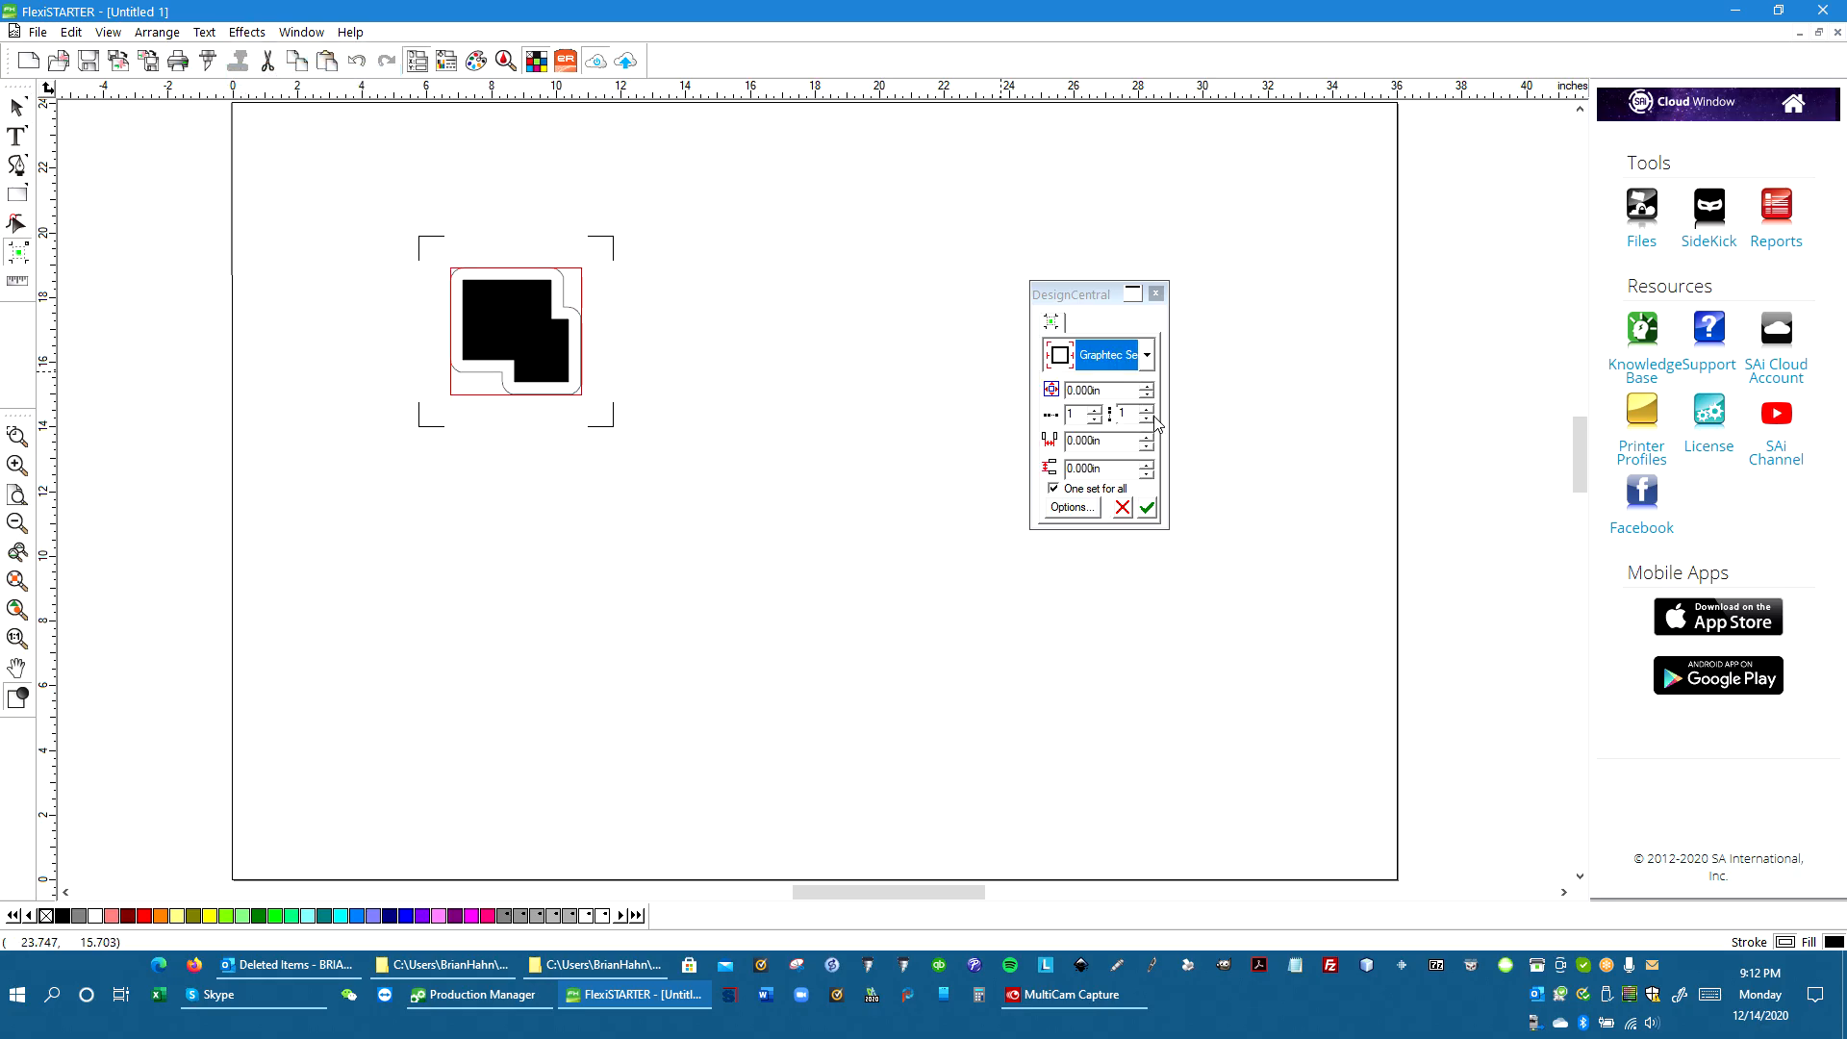
{"action": "left_click", "coordinate": [1146, 355]}
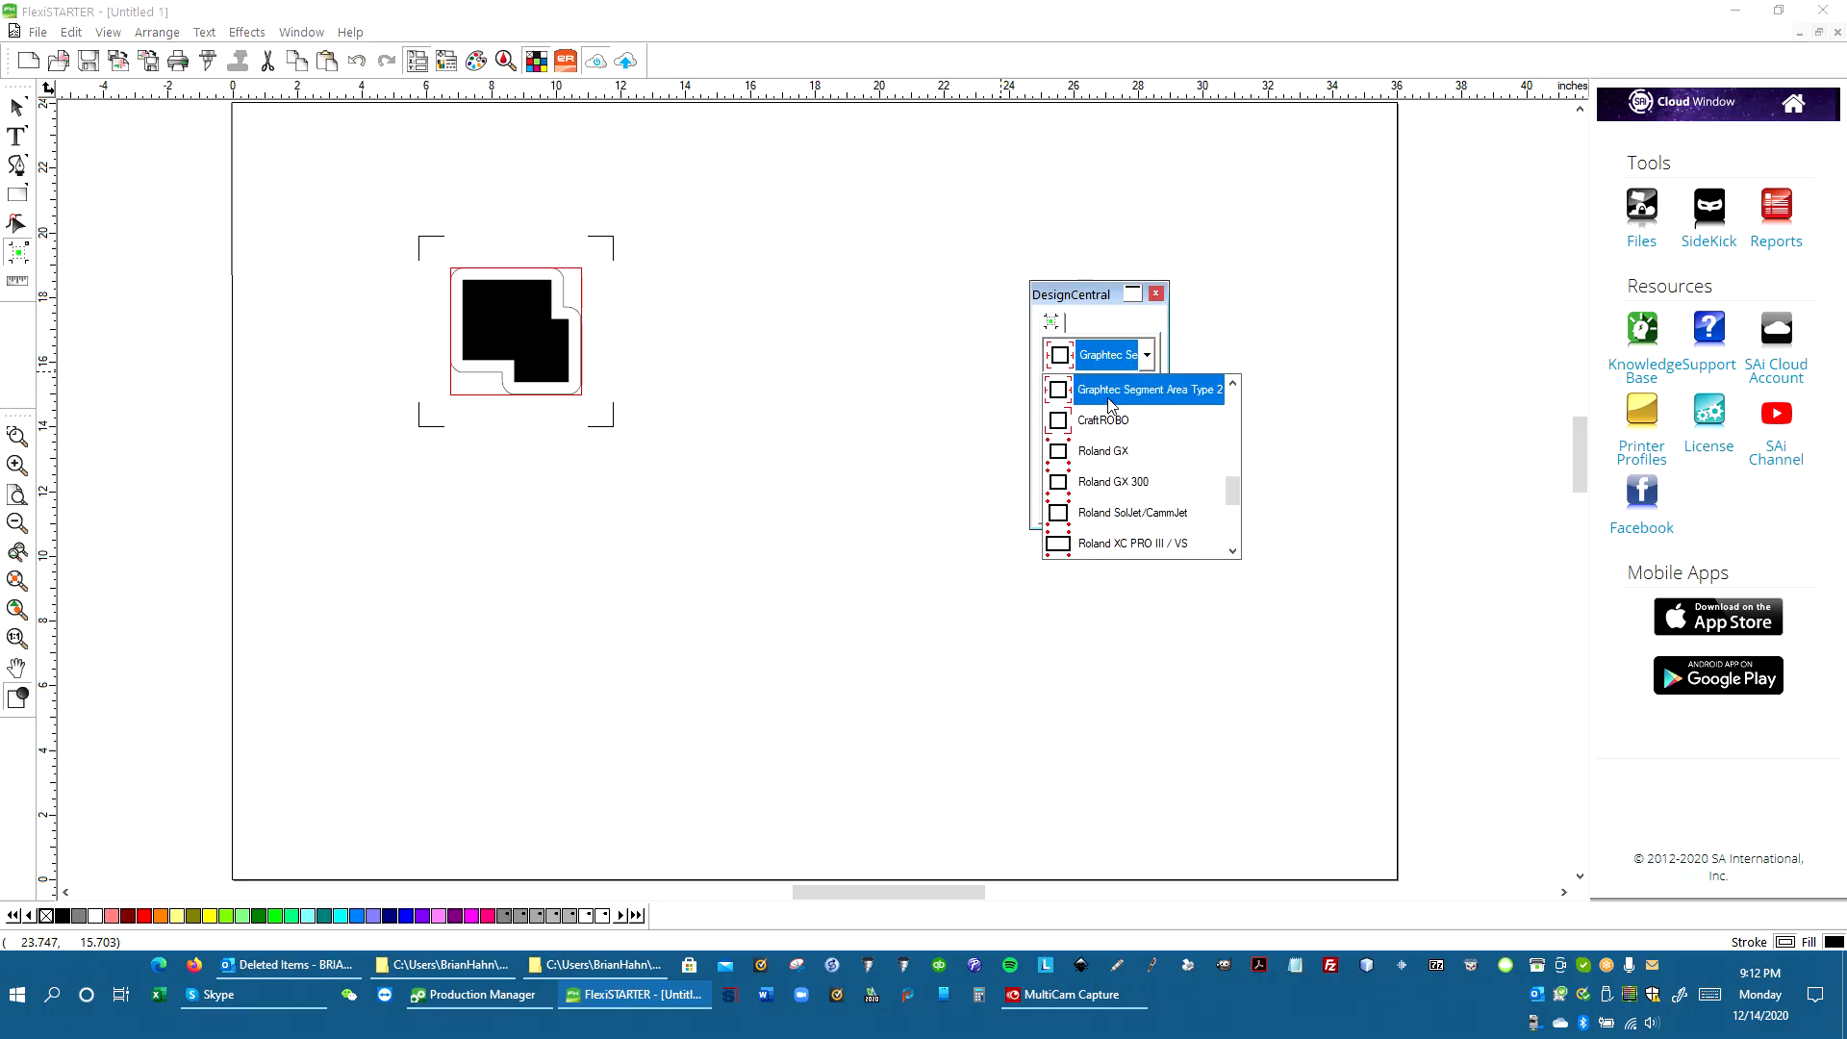
{"action": "left_click", "coordinate": [1206, 404]}
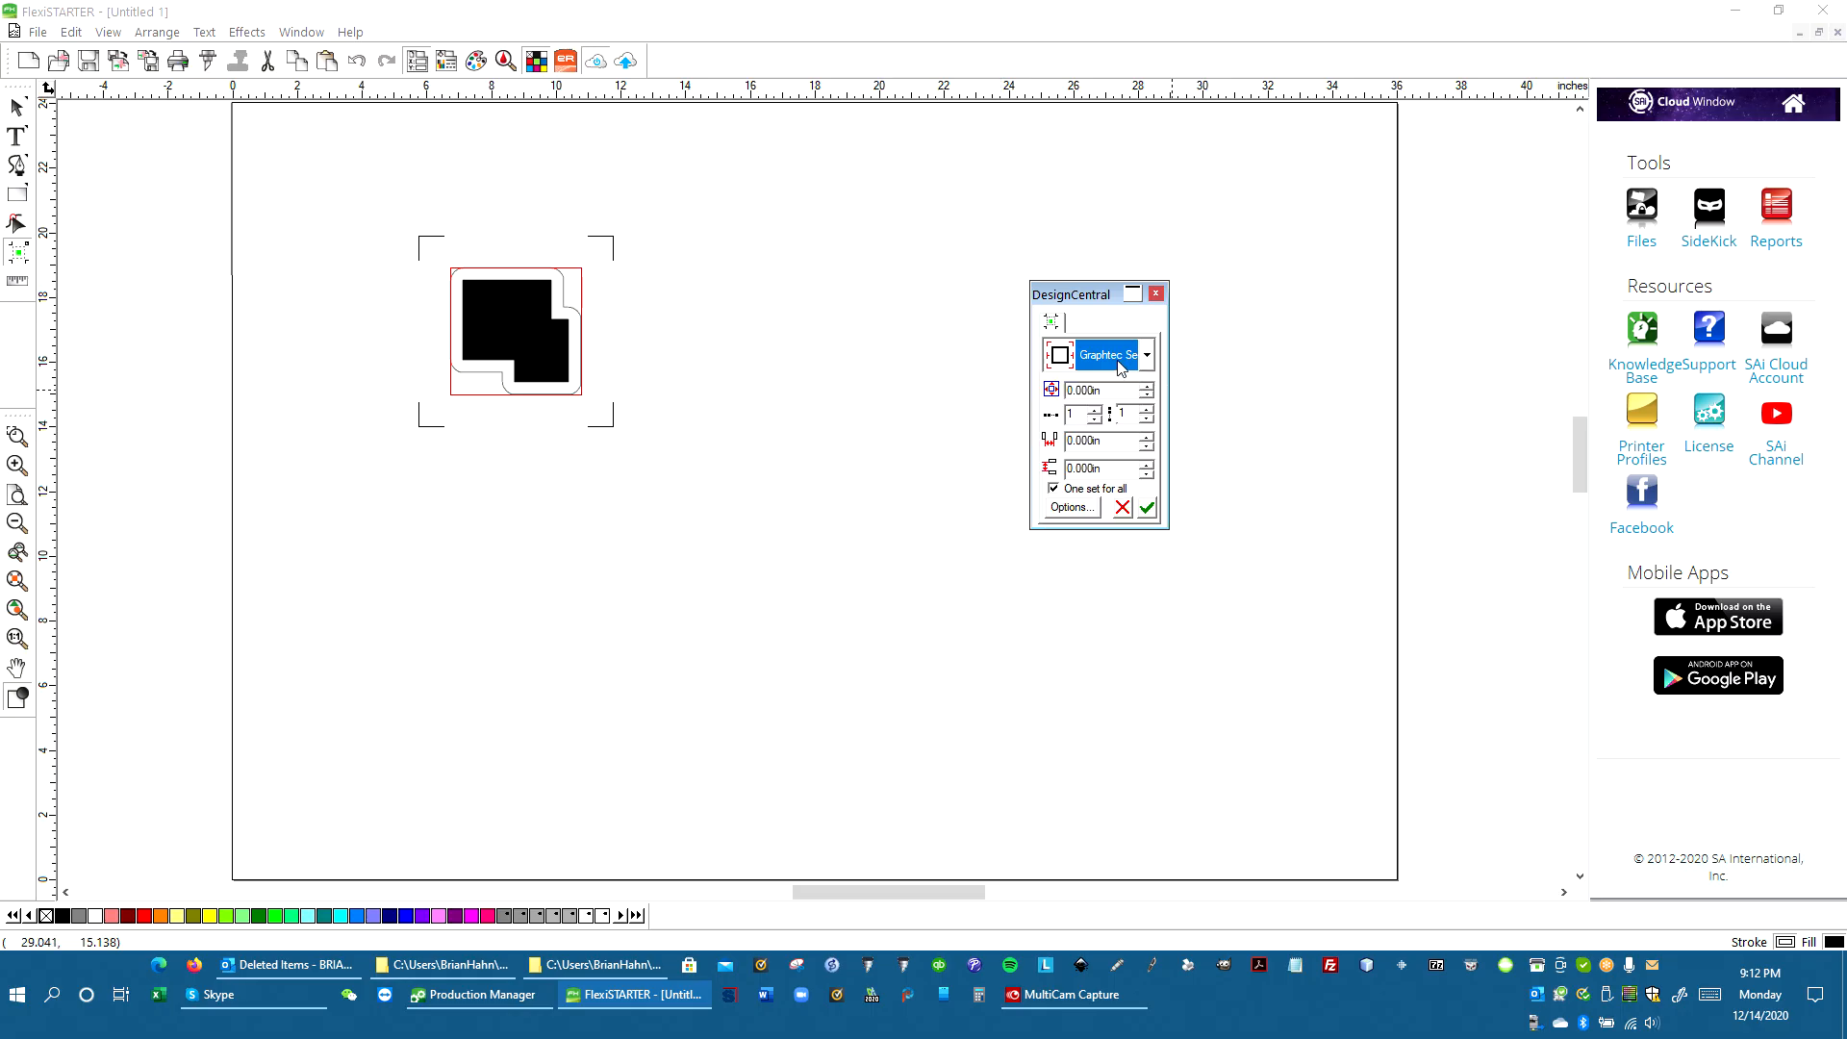
{"action": "left_click", "coordinate": [1080, 514]}
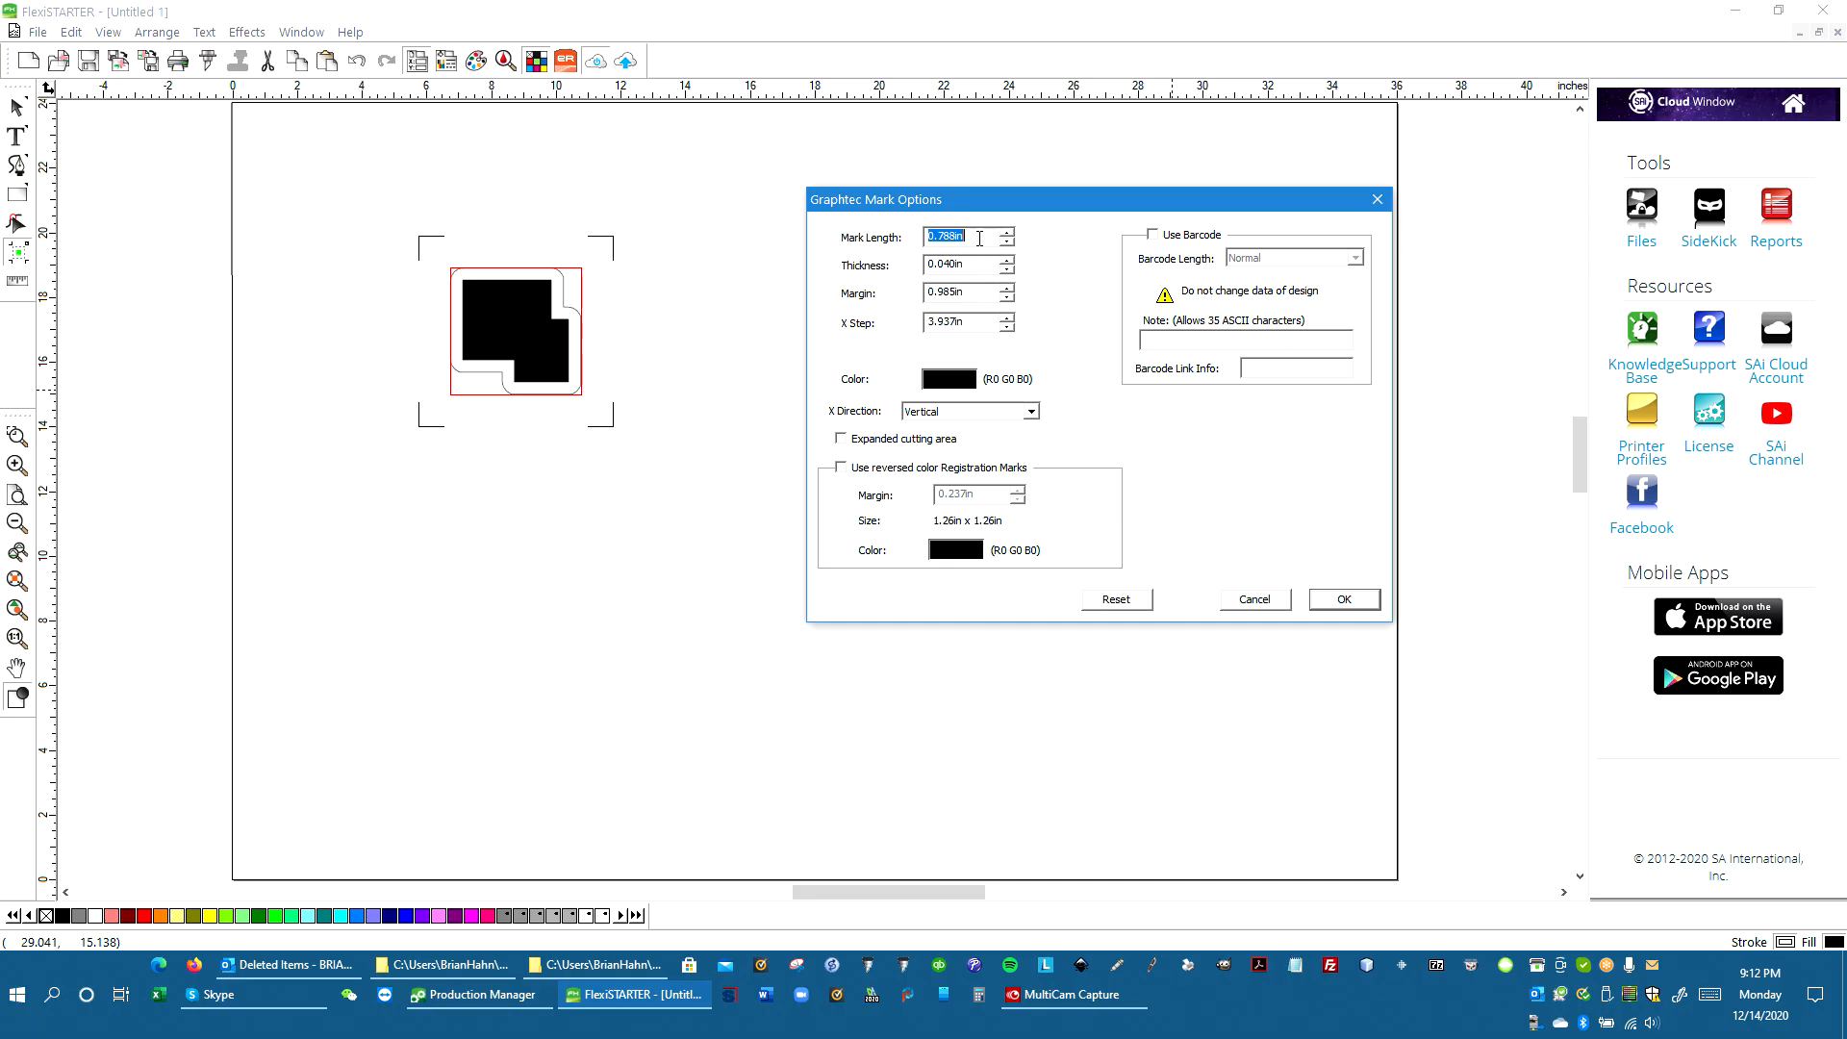
{"action": "left_click", "coordinate": [980, 238]}
{"action": "left_click", "coordinate": [1339, 602]}
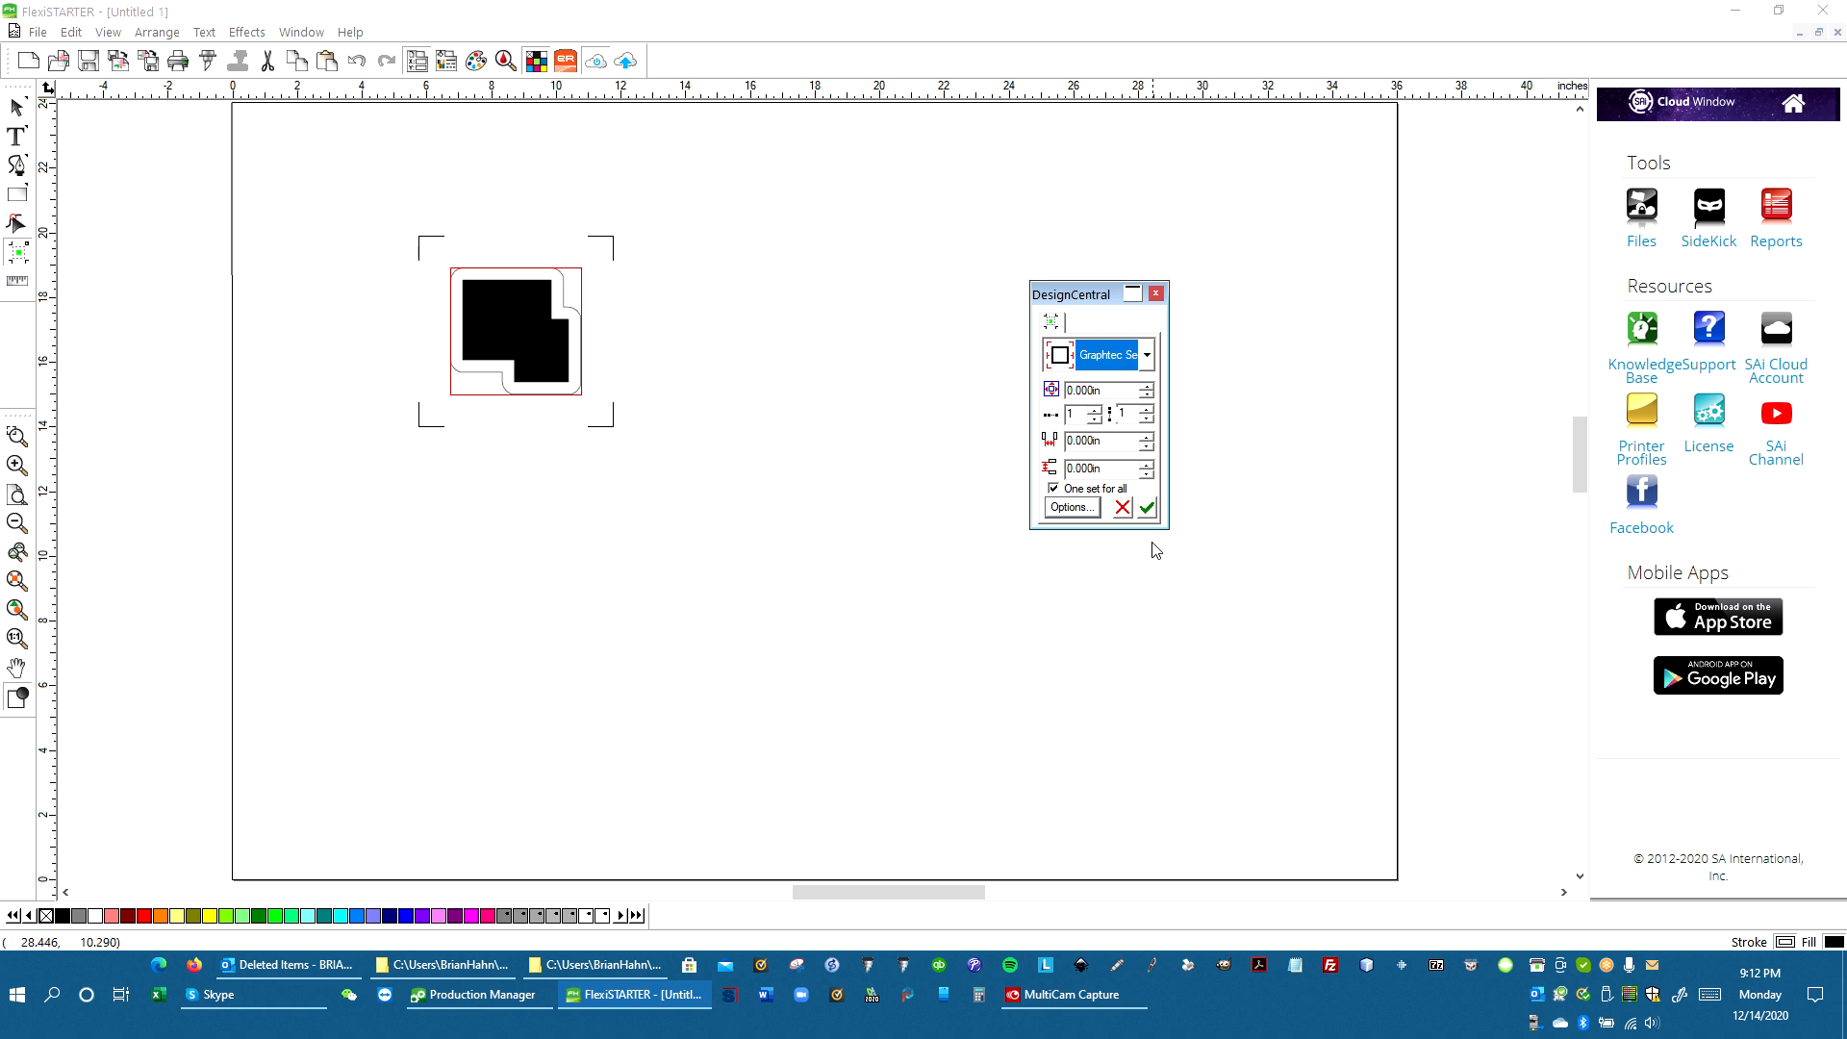
{"action": "left_click", "coordinate": [1147, 509]}
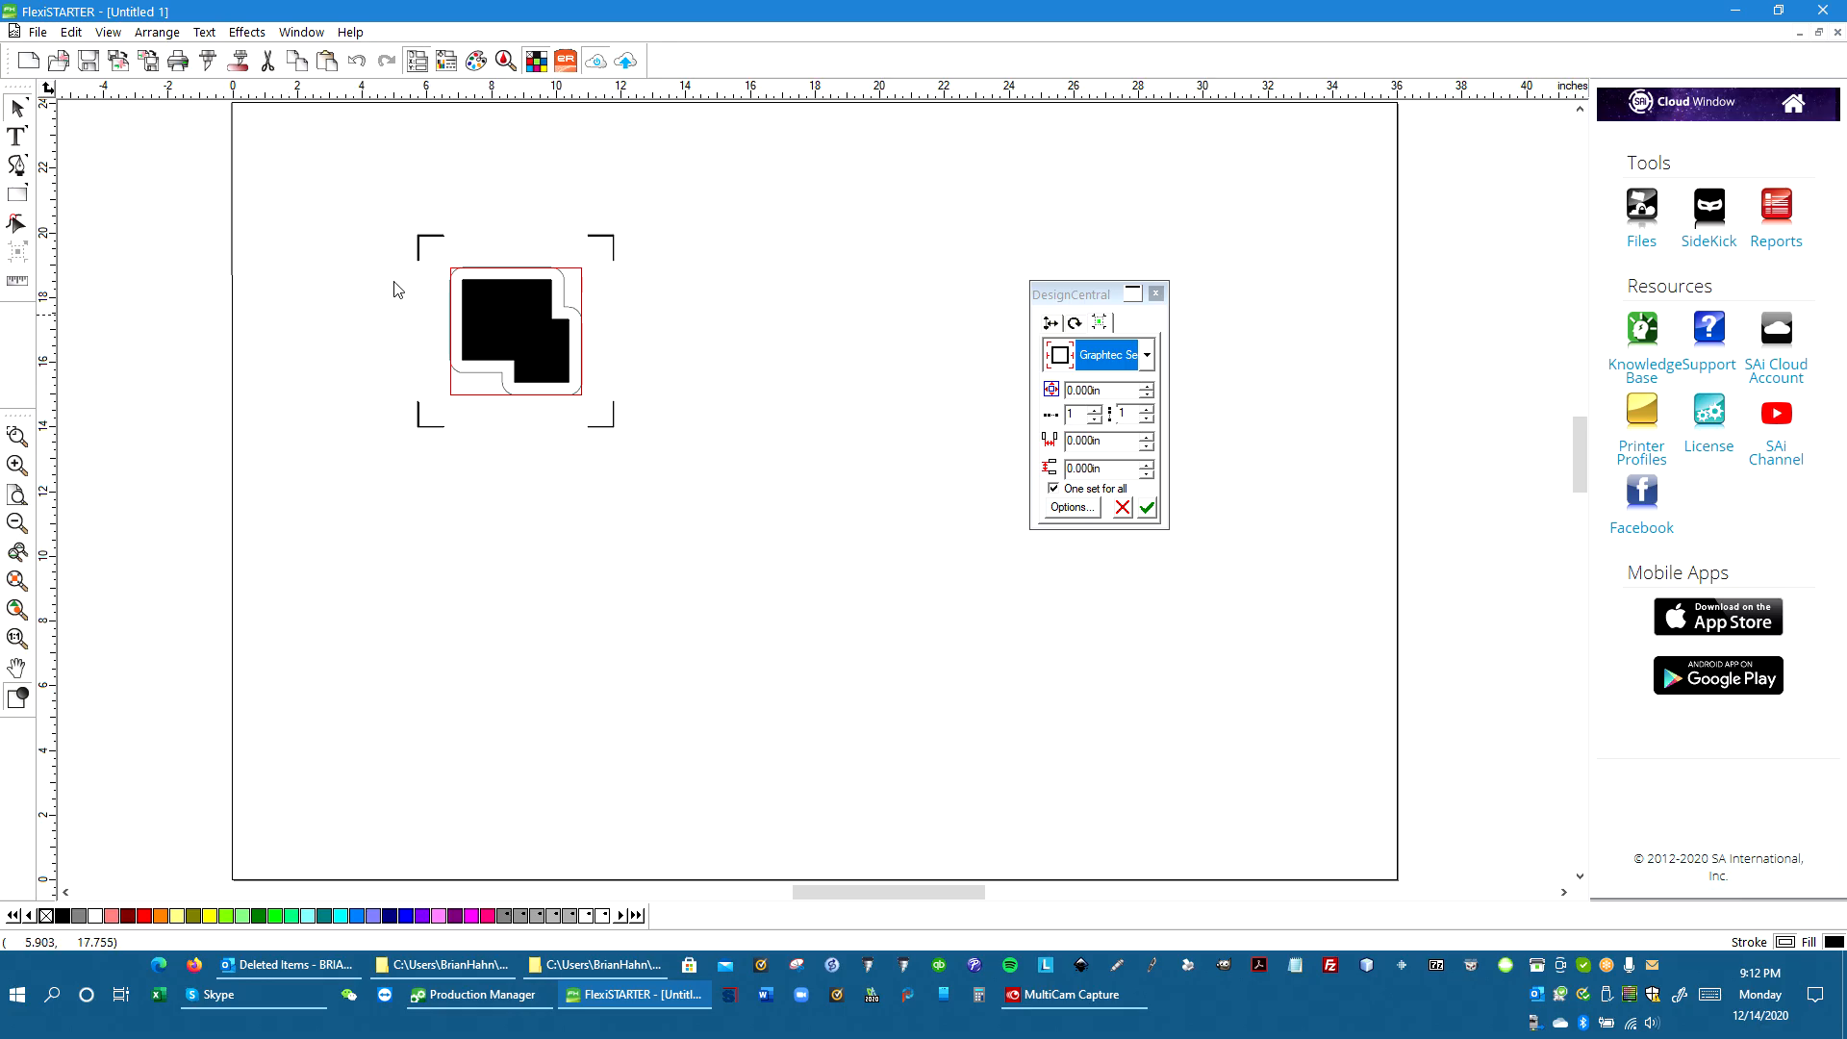
Open the Cut Contour dialog and set the send mode to Send now
{"action": "left_click", "coordinate": [240, 61]}
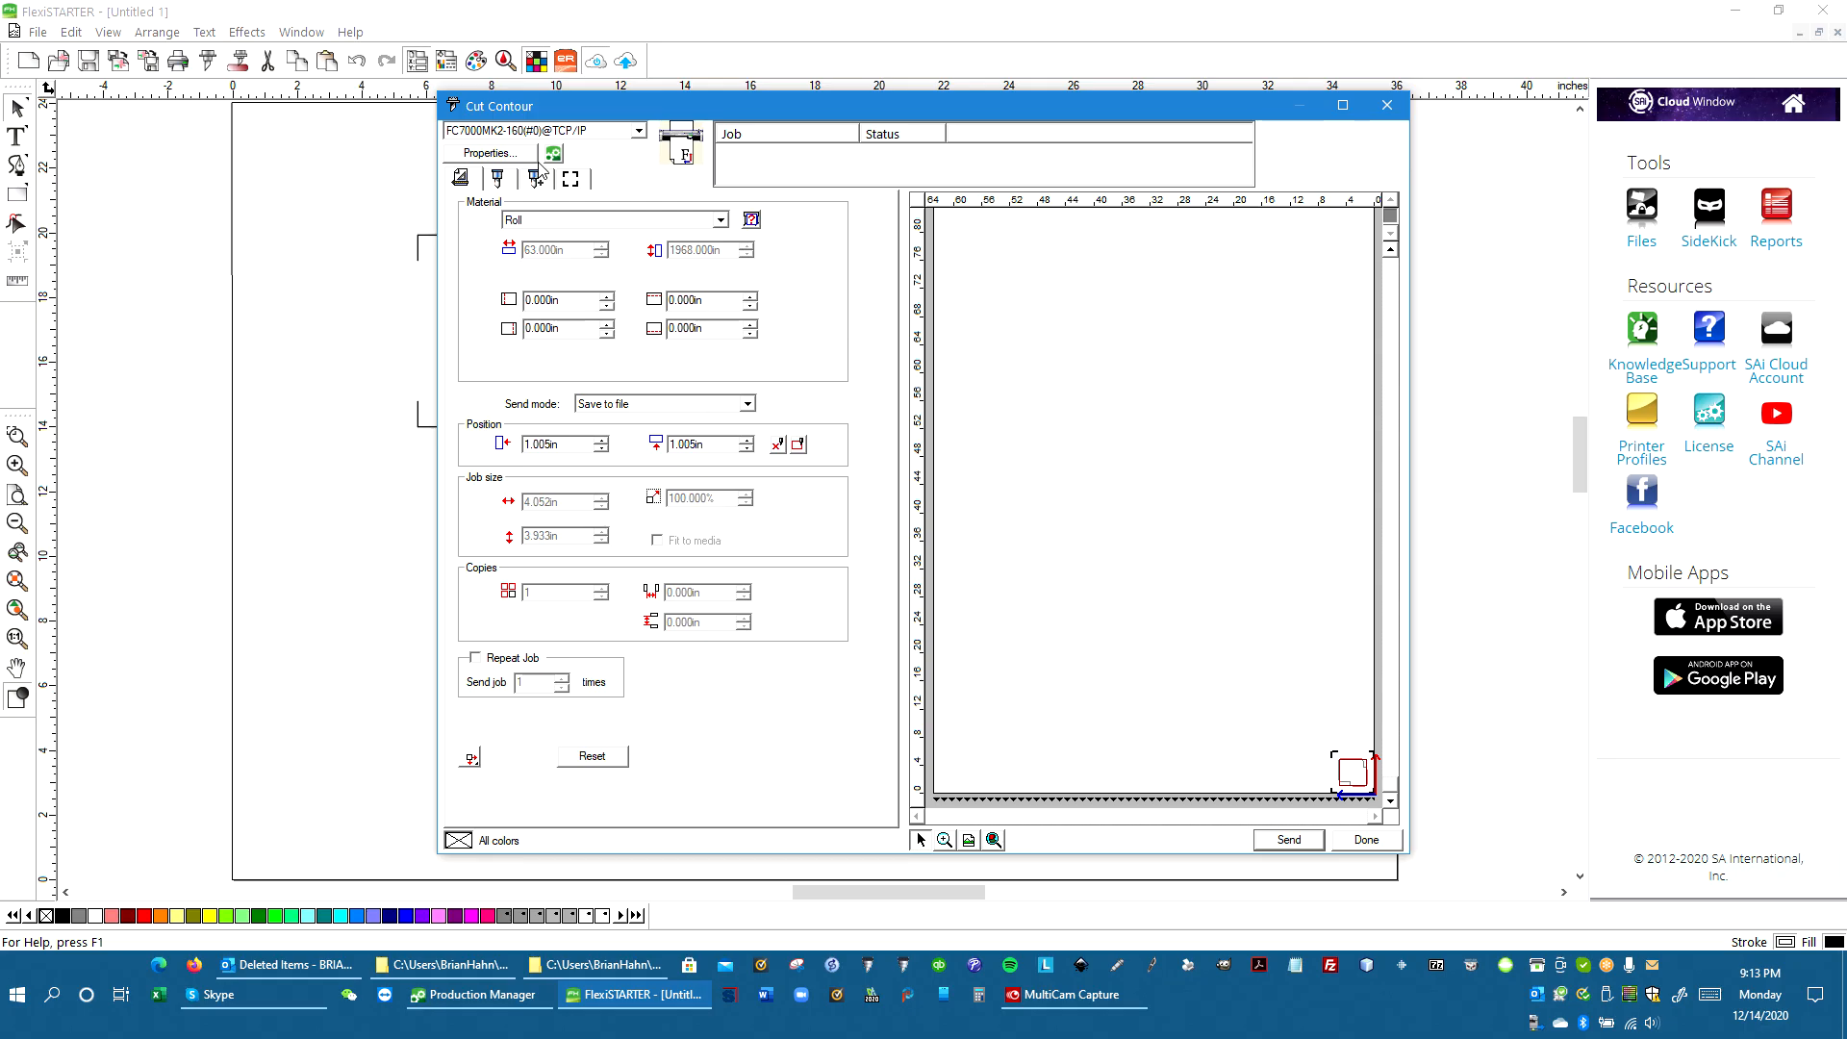
{"action": "left_click", "coordinate": [702, 404]}
{"action": "left_click", "coordinate": [673, 417]}
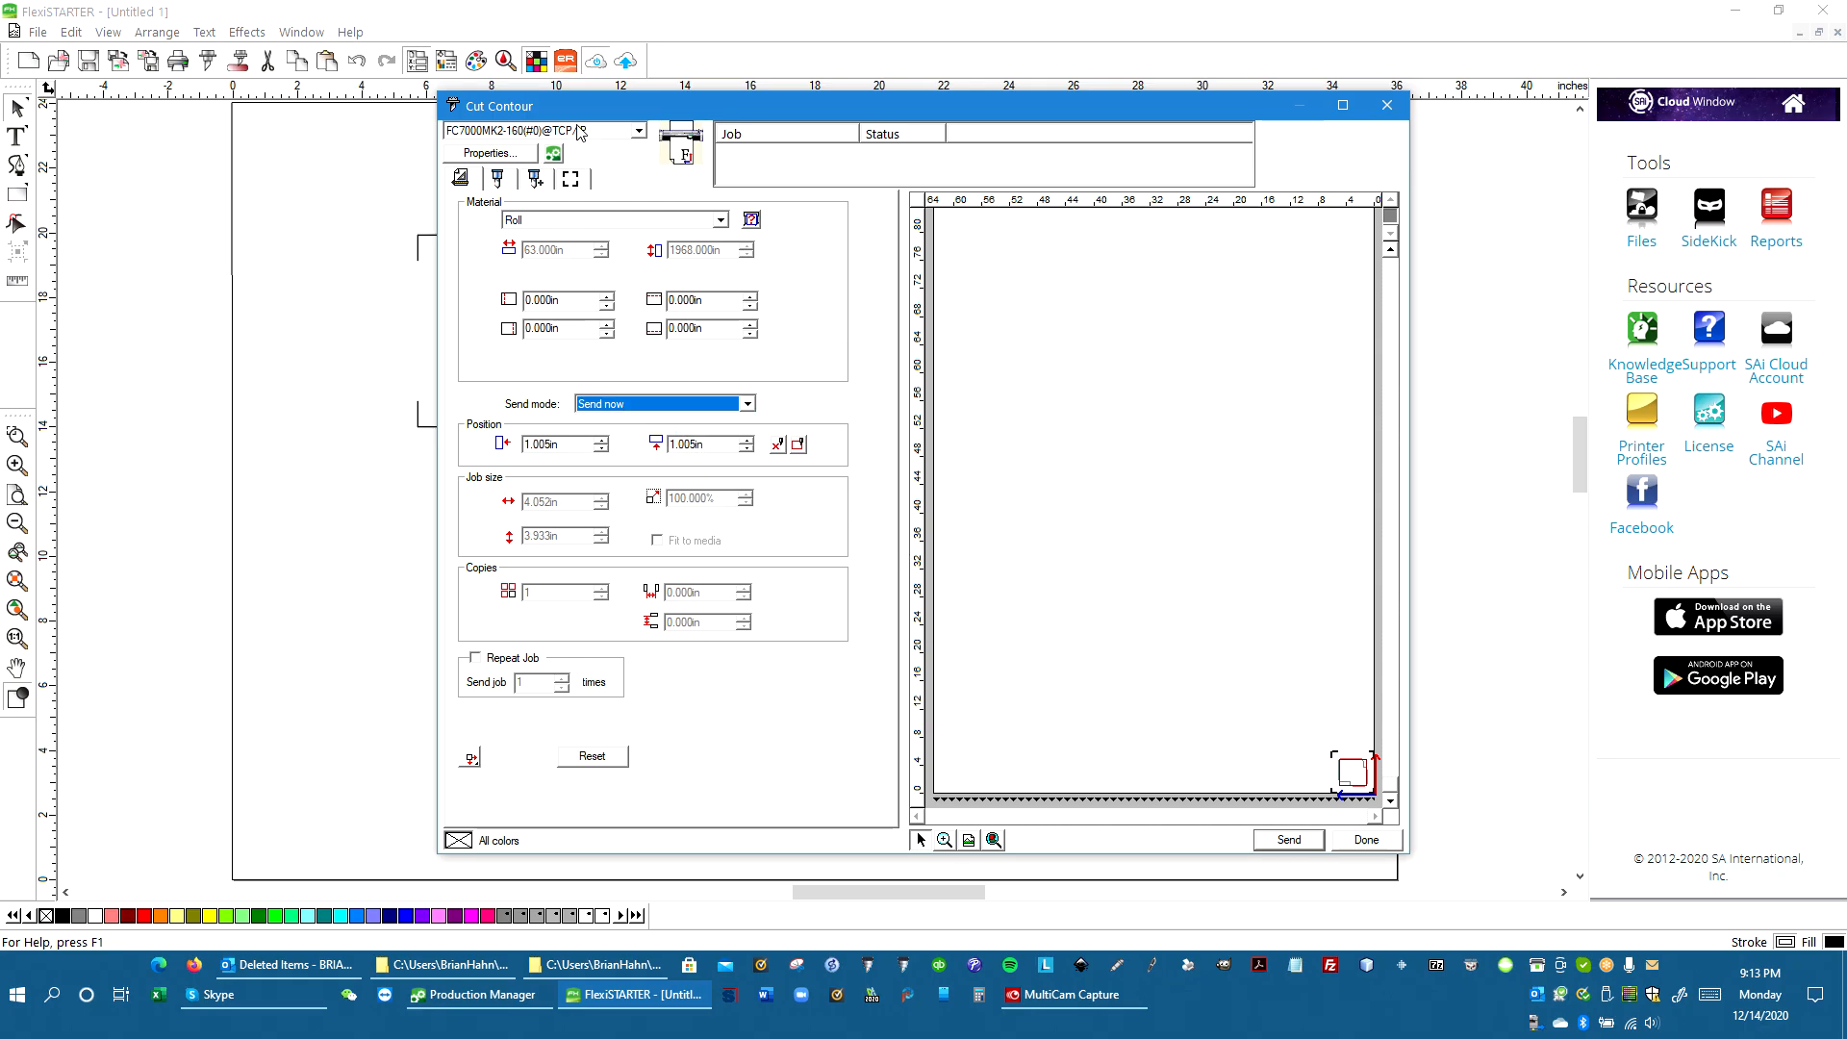
Open the cutter's properties in Production Manager, close the default job properties, and open the setup's Change Port settings
{"action": "left_click", "coordinate": [518, 154]}
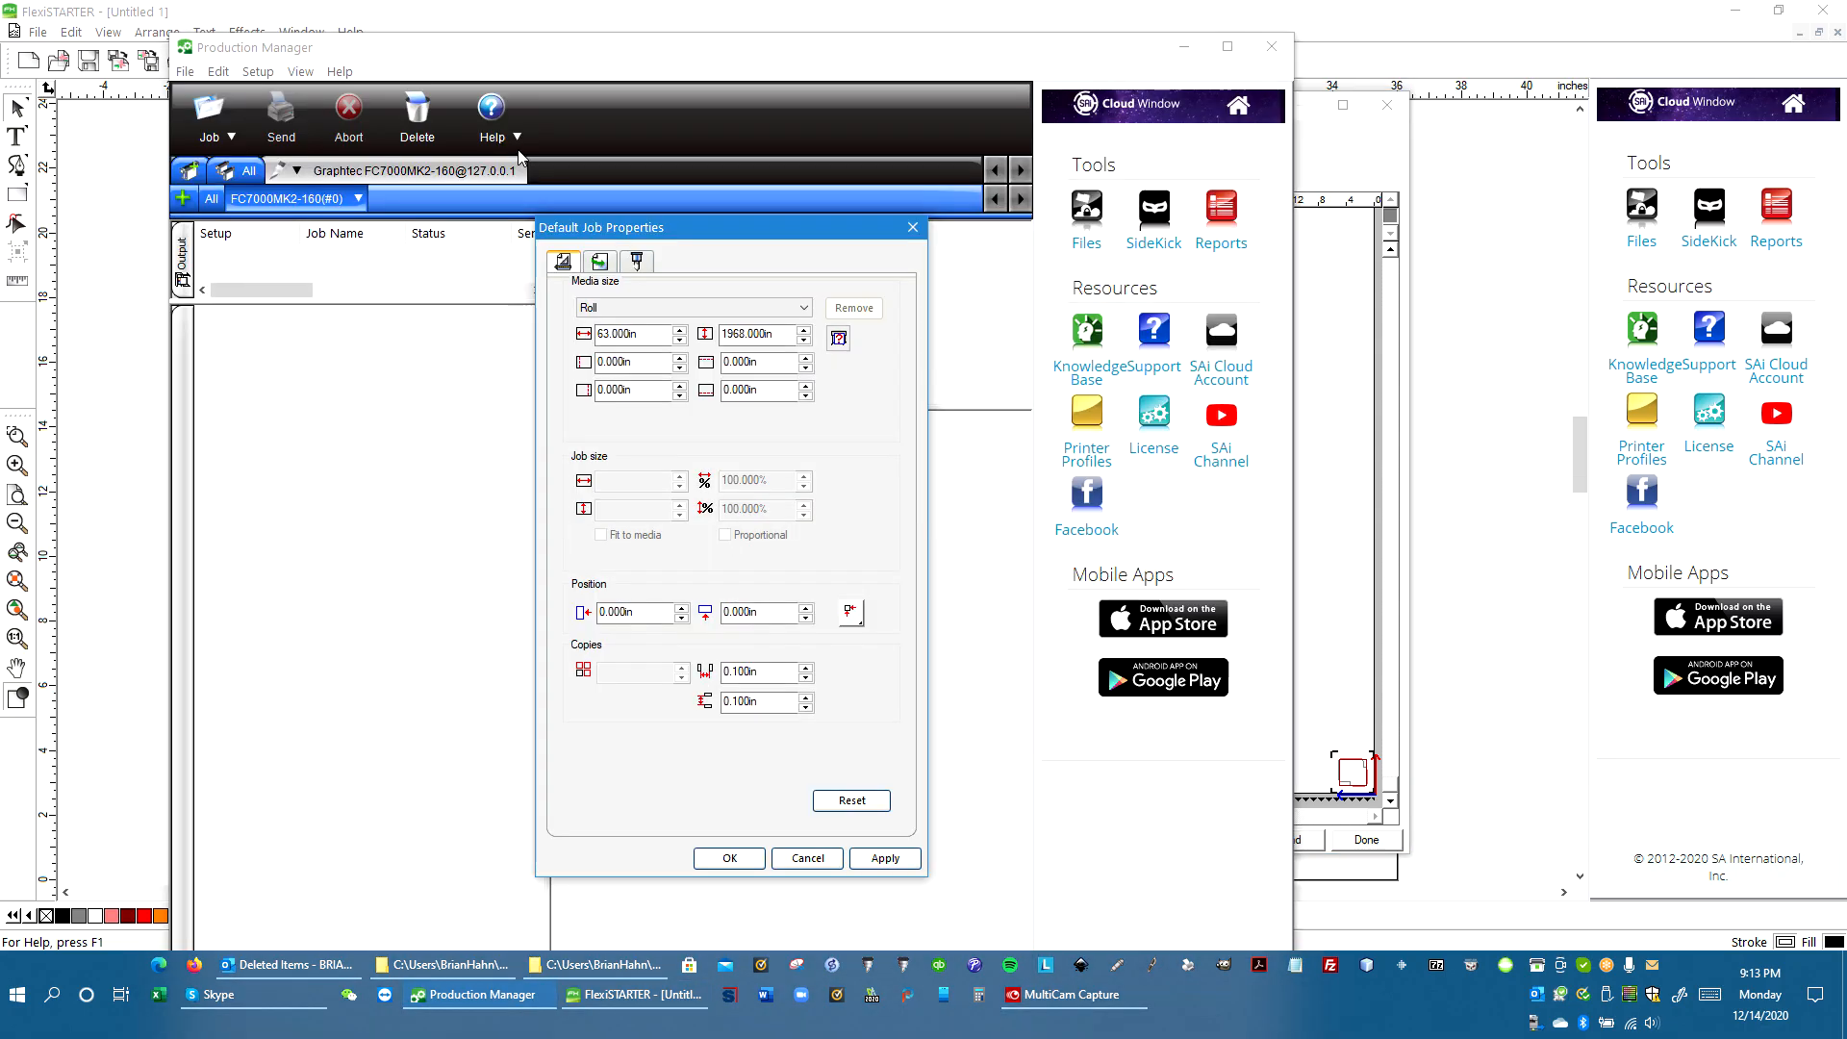
{"action": "left_click", "coordinate": [919, 232]}
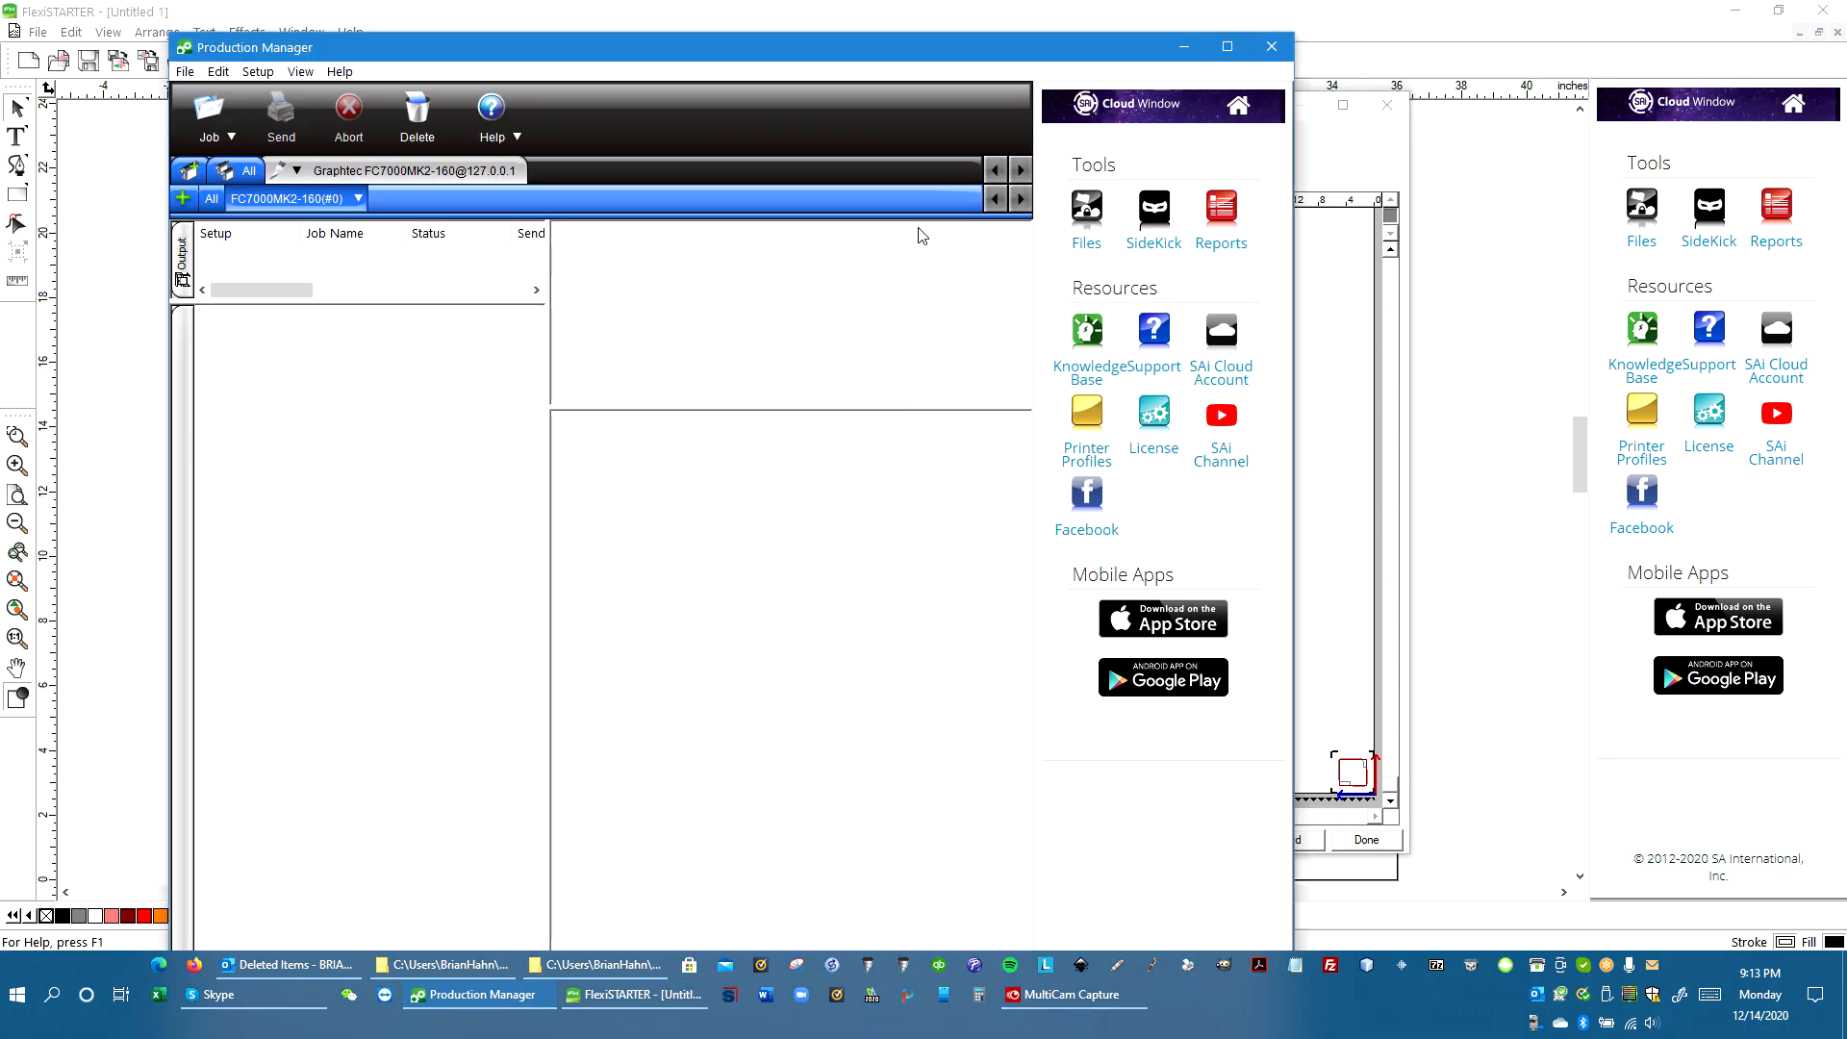
{"action": "right_click", "coordinate": [341, 175]}
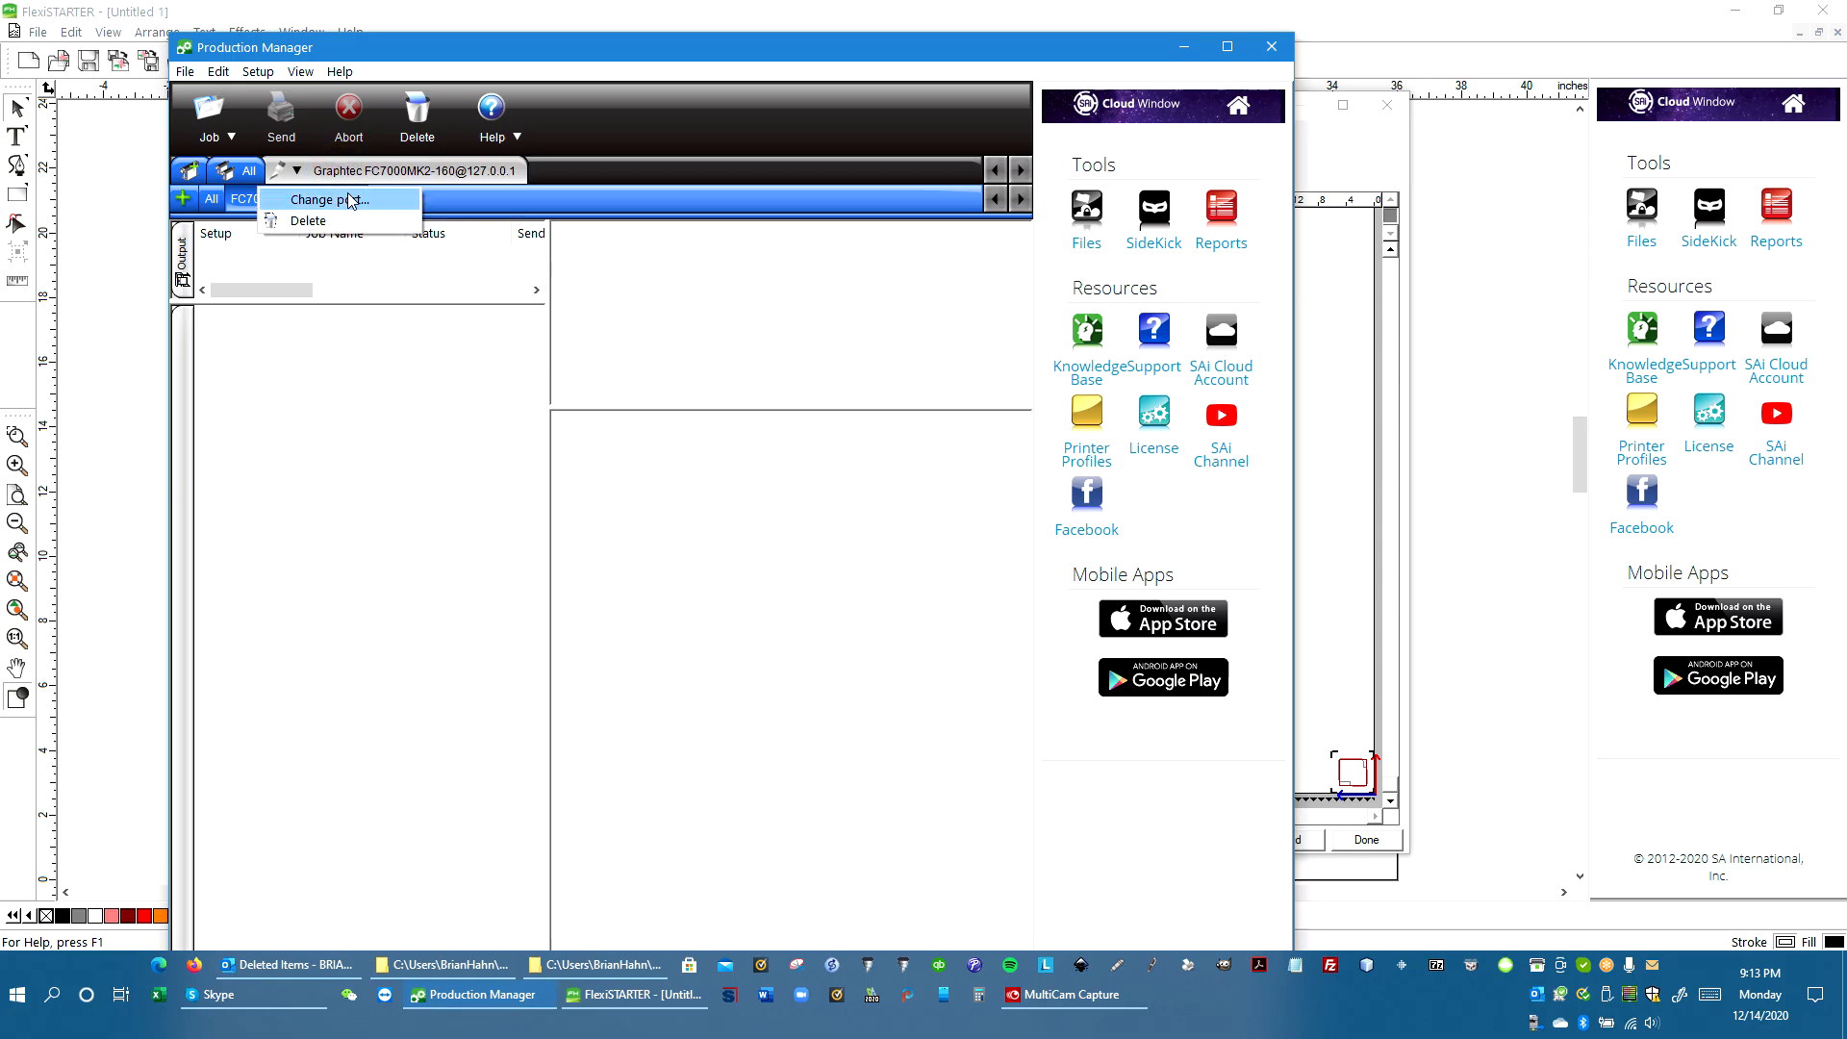
{"action": "left_click", "coordinate": [351, 200]}
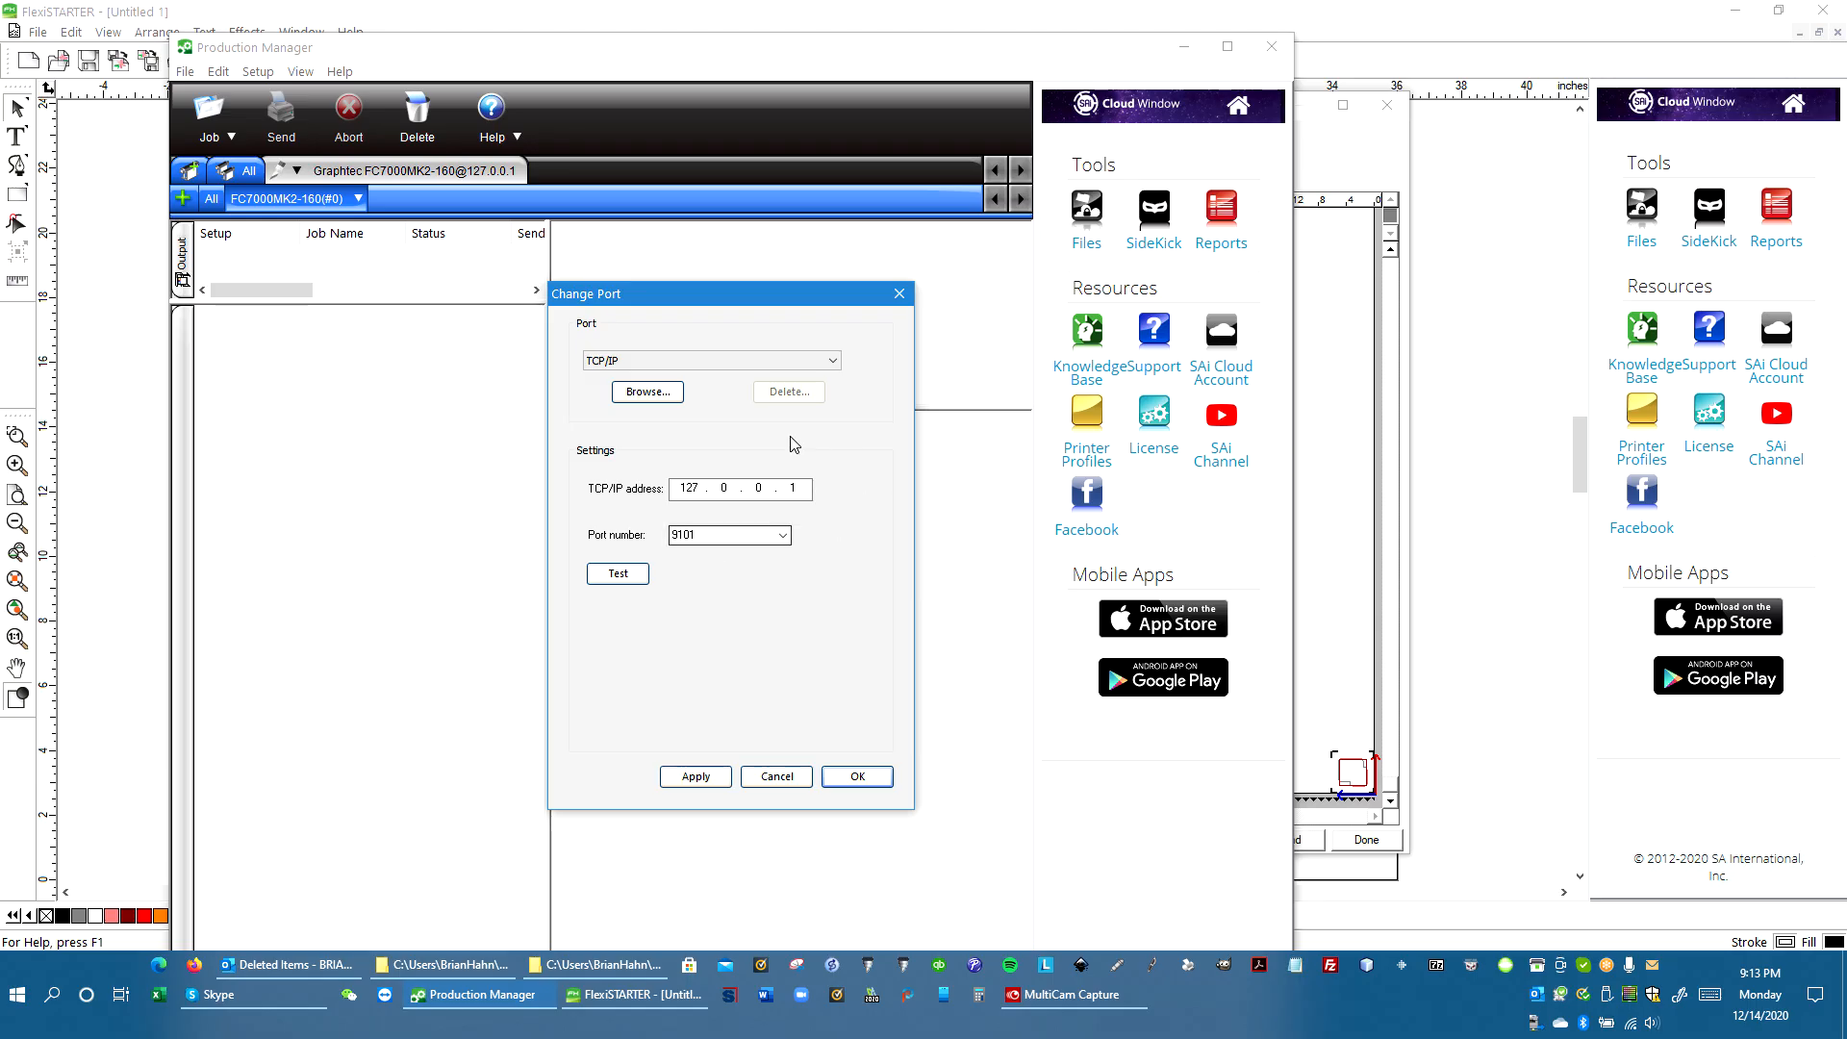
Check the ARMS server status from the system tray, then close it and the Change Port settings
{"action": "right_click", "coordinate": [1540, 970]}
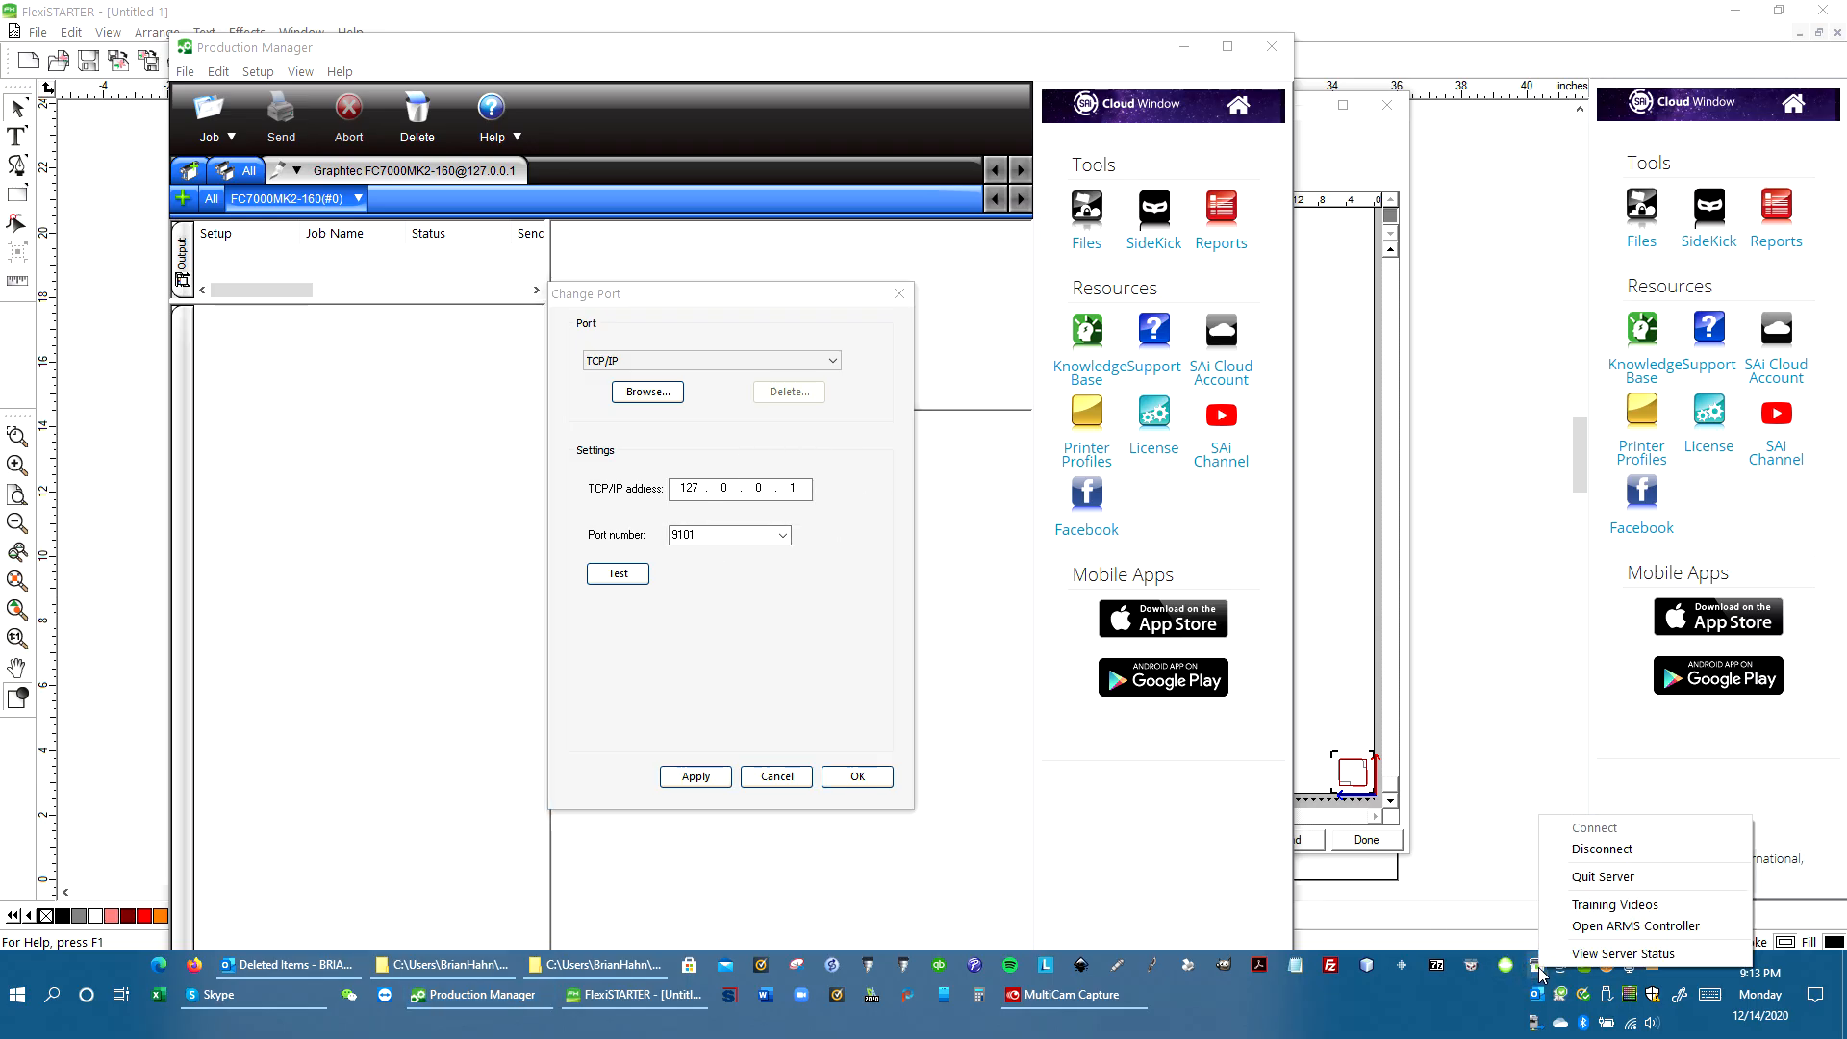
{"action": "left_click", "coordinate": [1623, 954]}
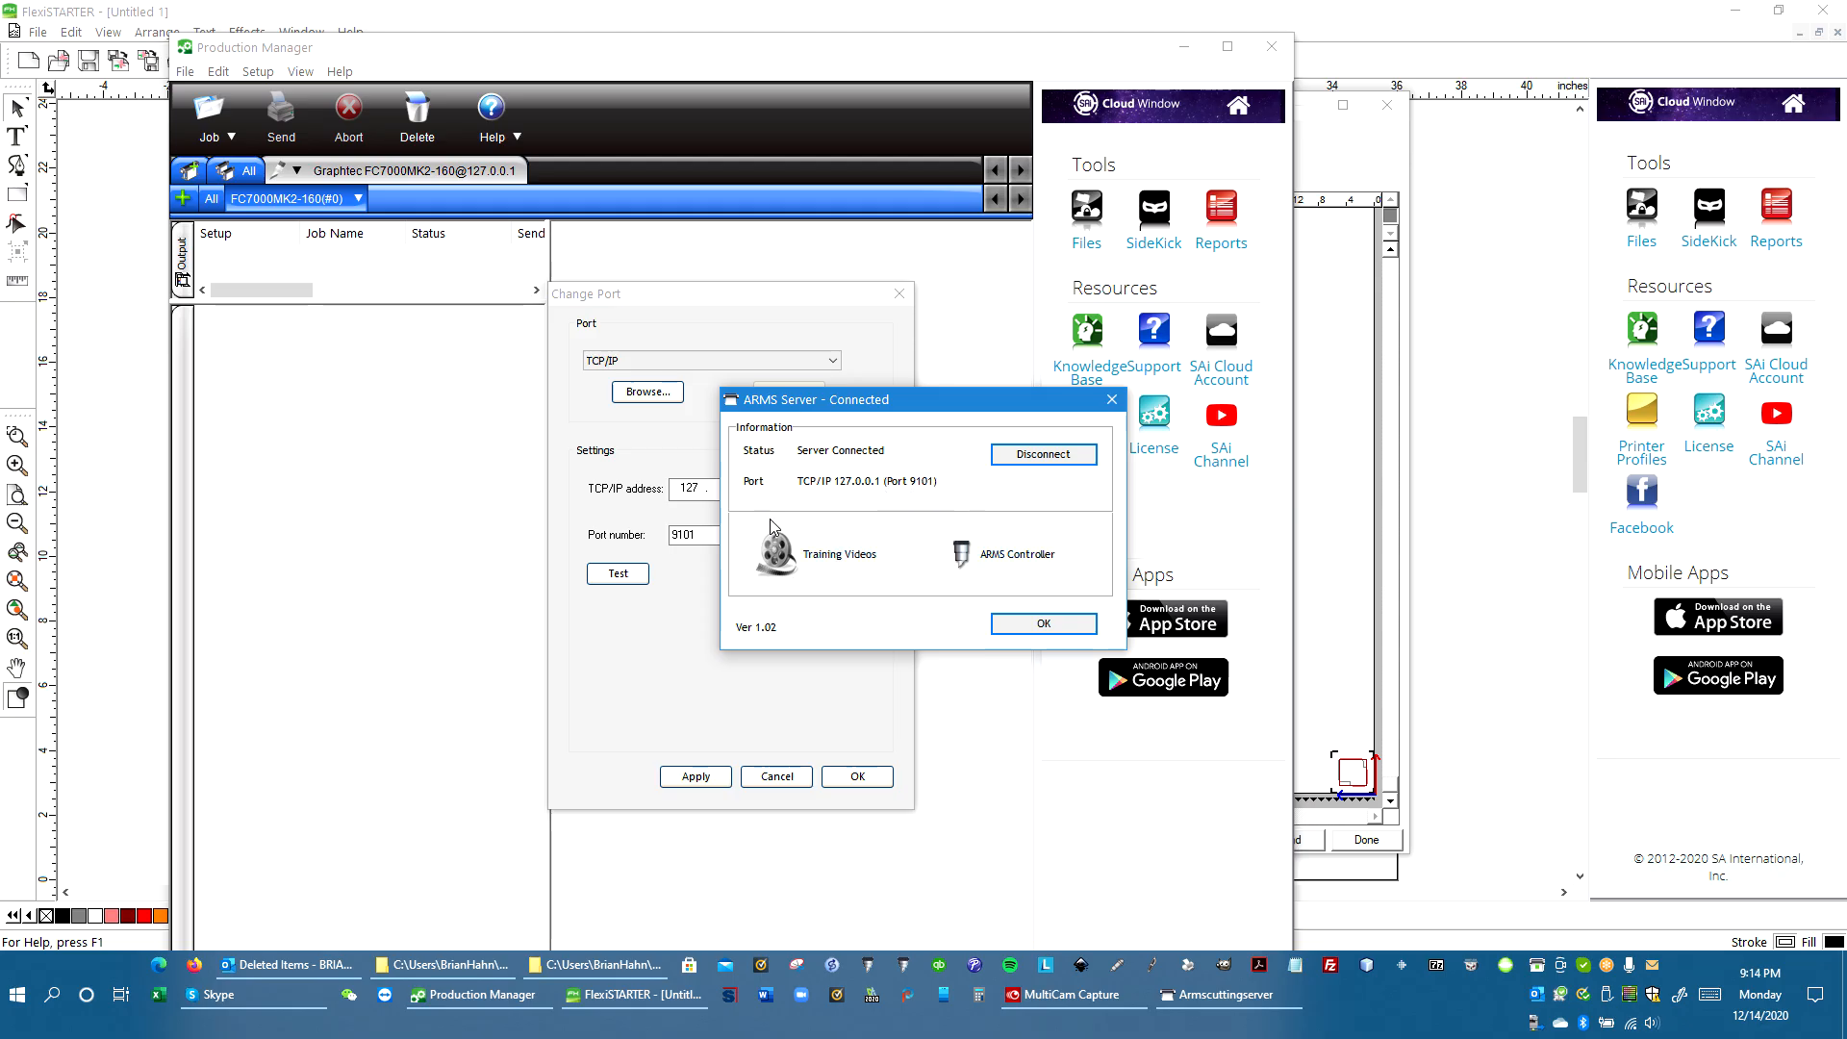
{"action": "left_click", "coordinate": [848, 404]}
{"action": "left_click_drag", "start_coordinate": [850, 411], "coordinate": [766, 577]}
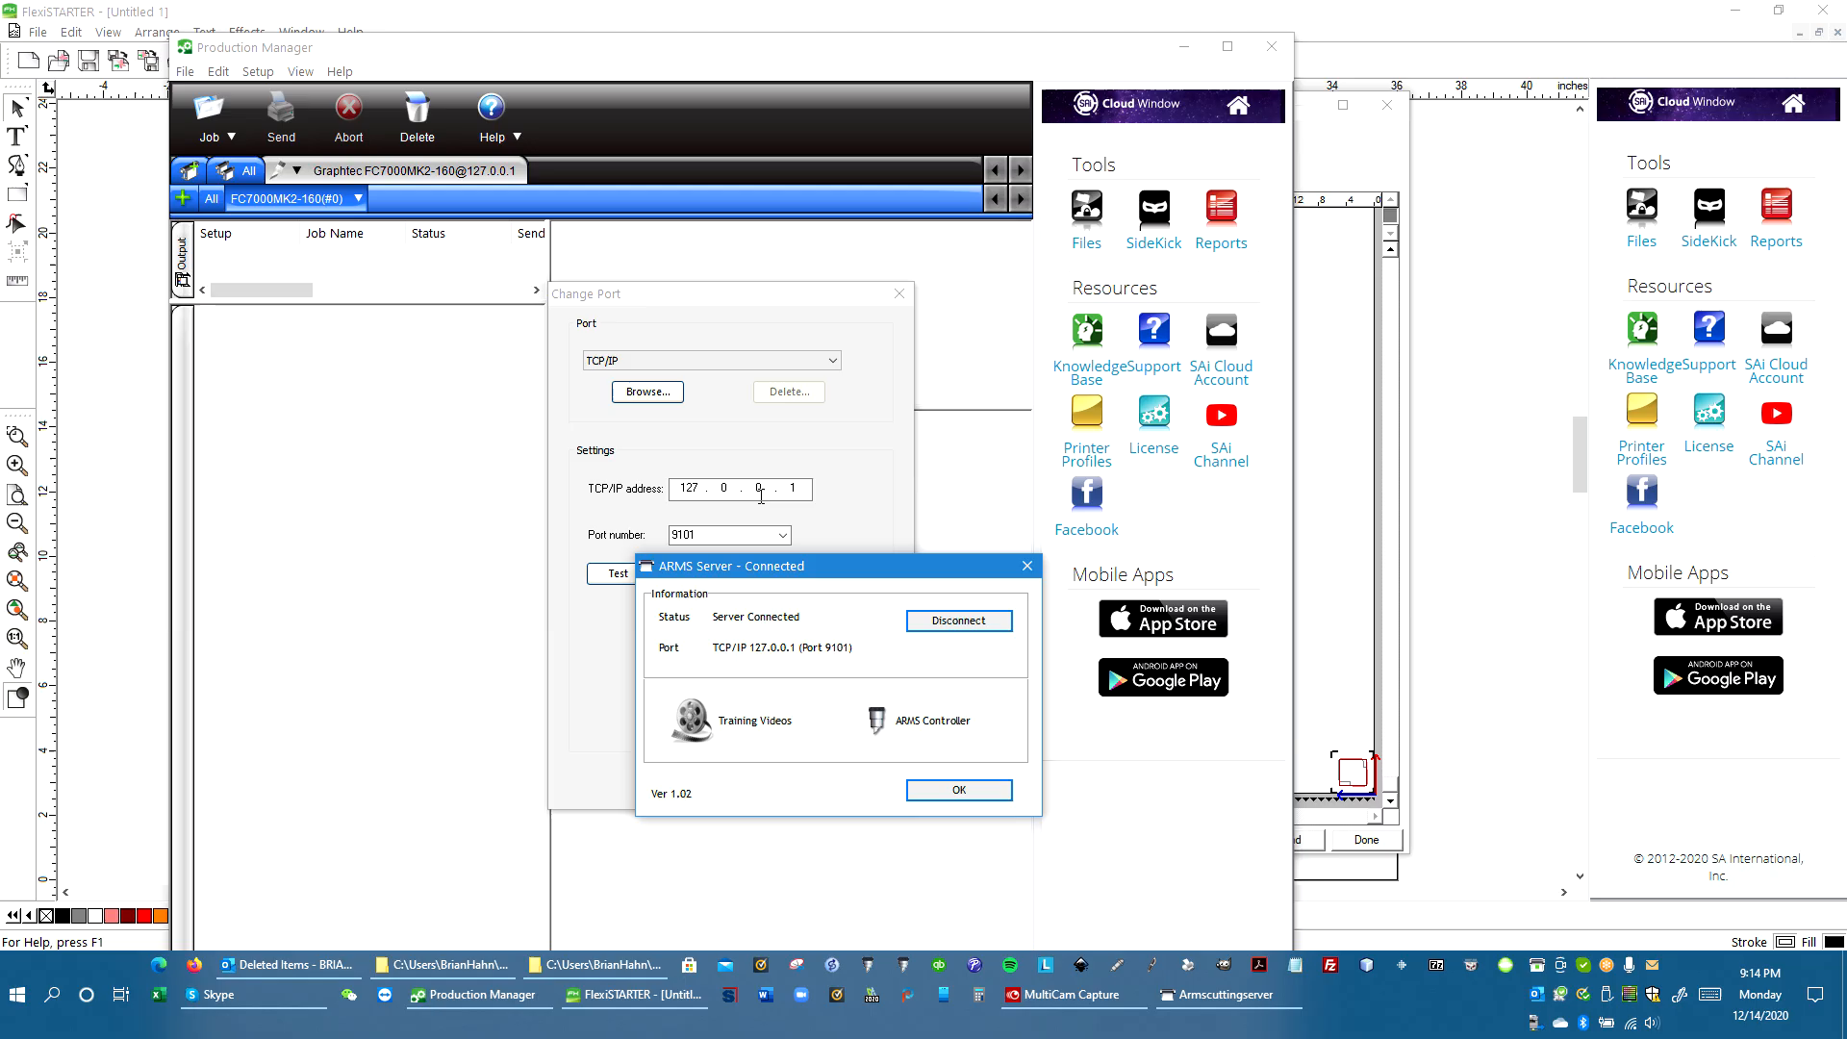
{"action": "left_click", "coordinate": [978, 791]}
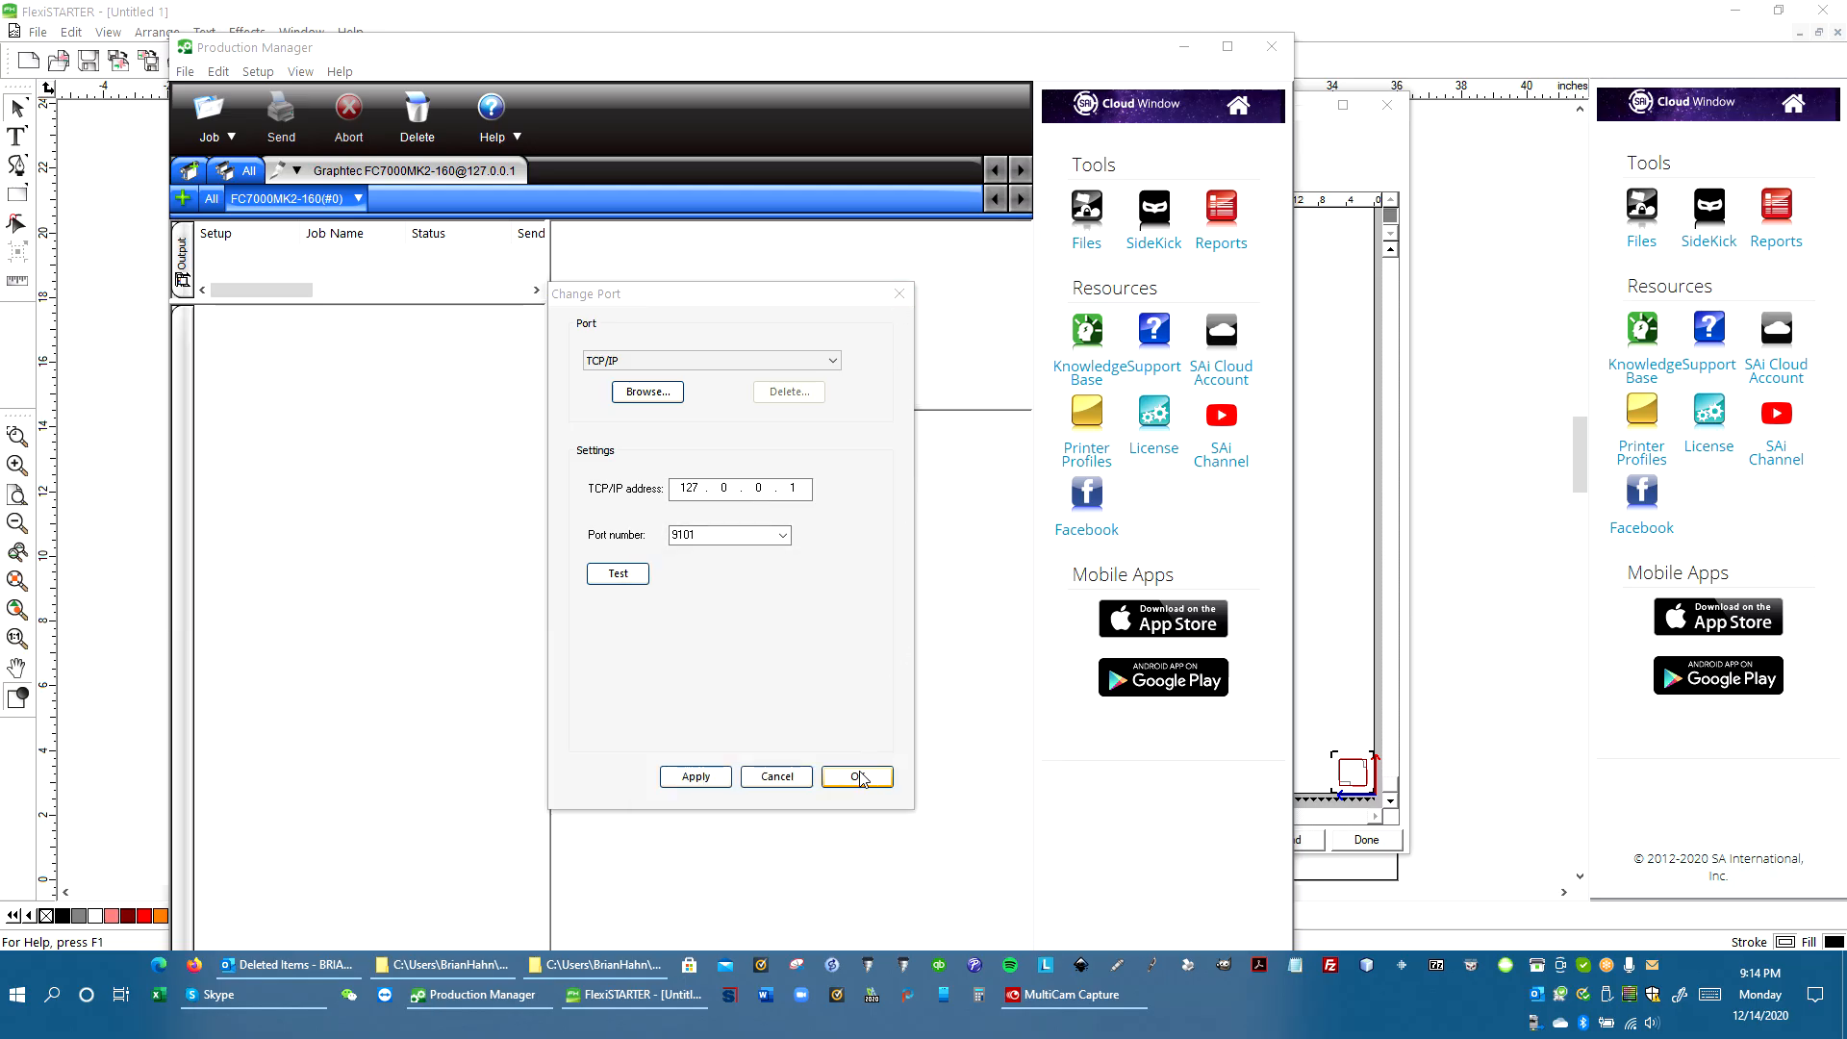
{"action": "left_click", "coordinate": [859, 778]}
Send the contour job to the cutter and confirm starting mark detection
{"action": "left_click", "coordinate": [1324, 452]}
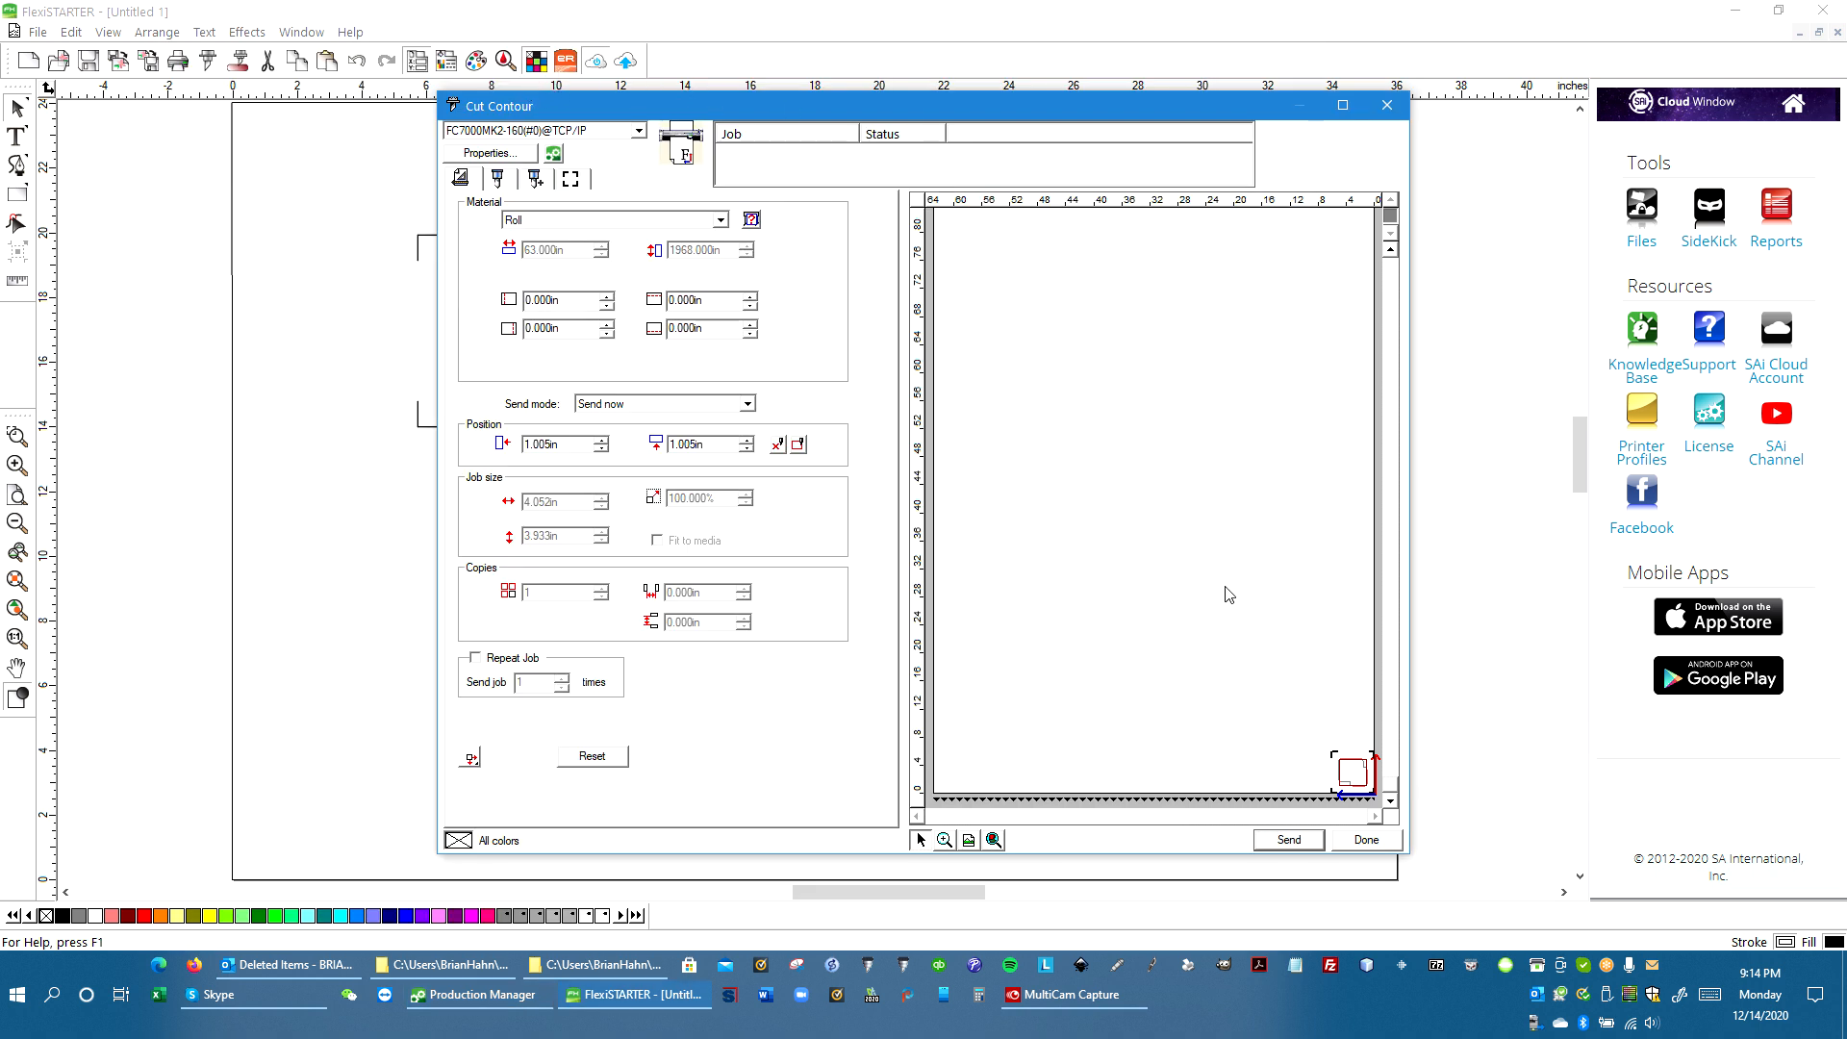
{"action": "left_click", "coordinate": [1295, 840]}
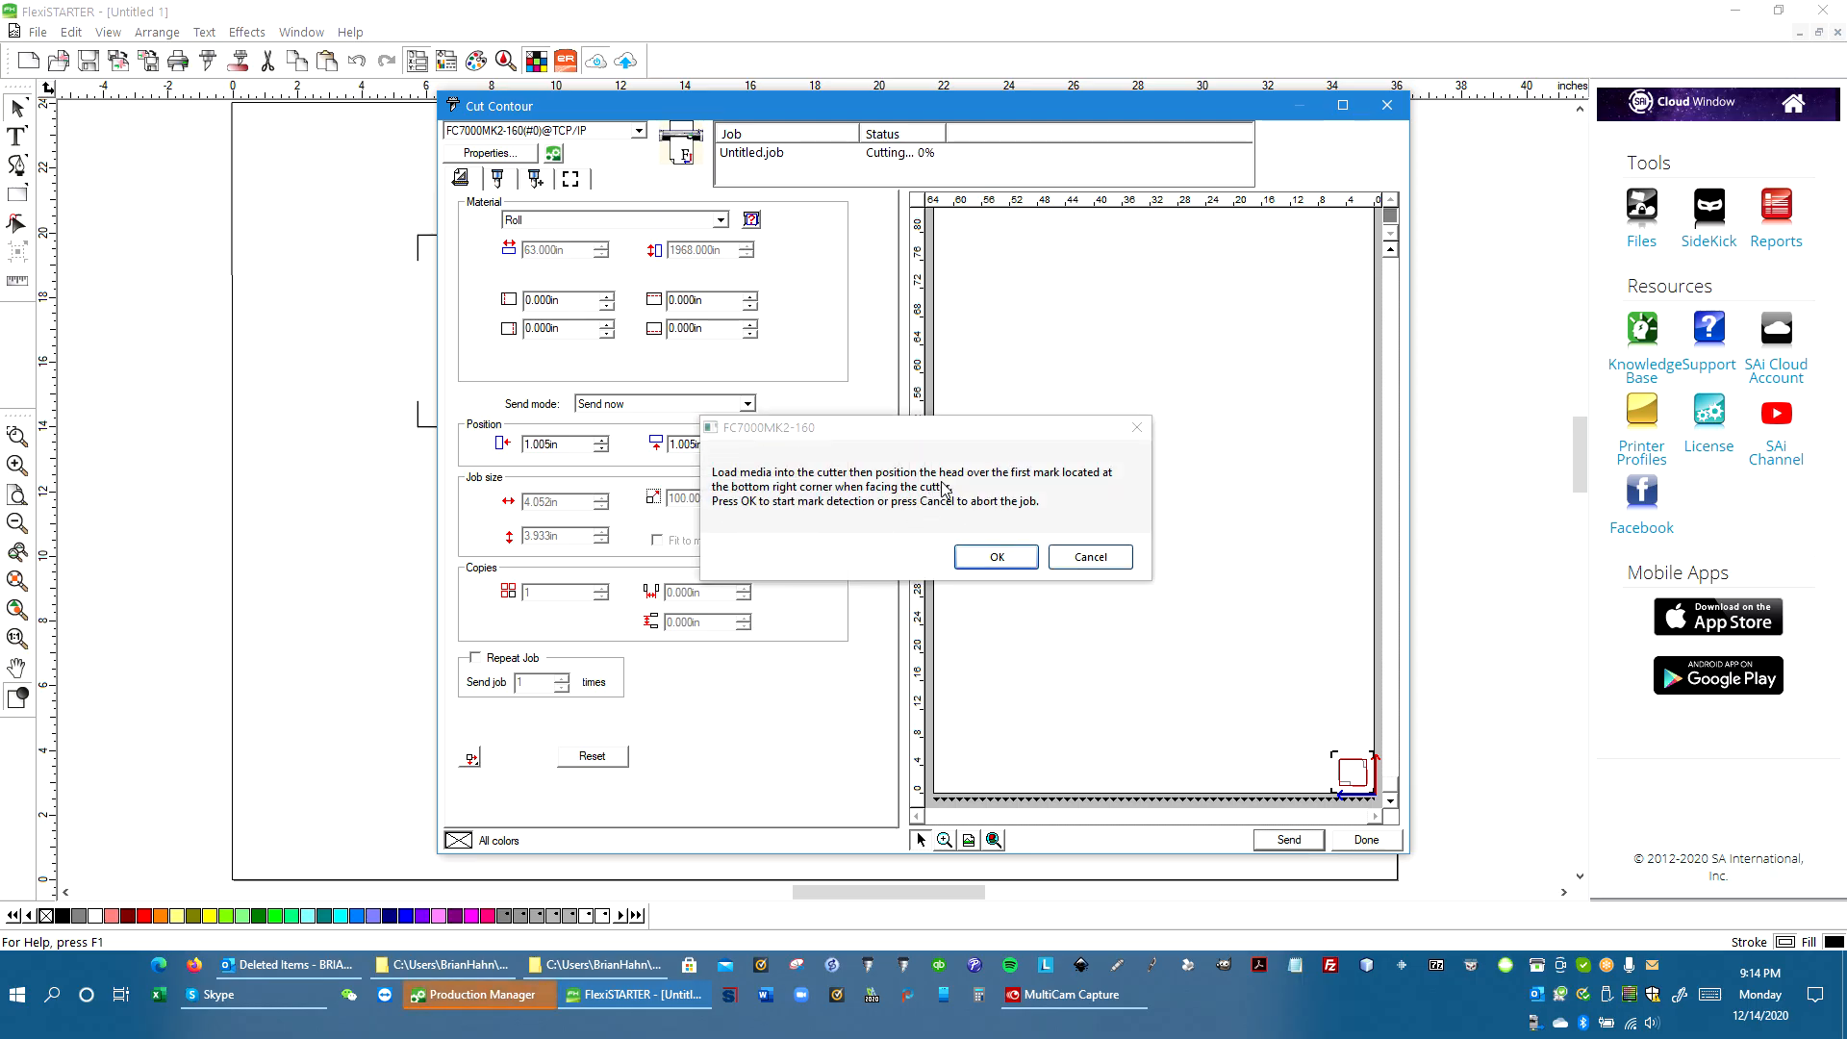
{"action": "left_click", "coordinate": [1010, 566]}
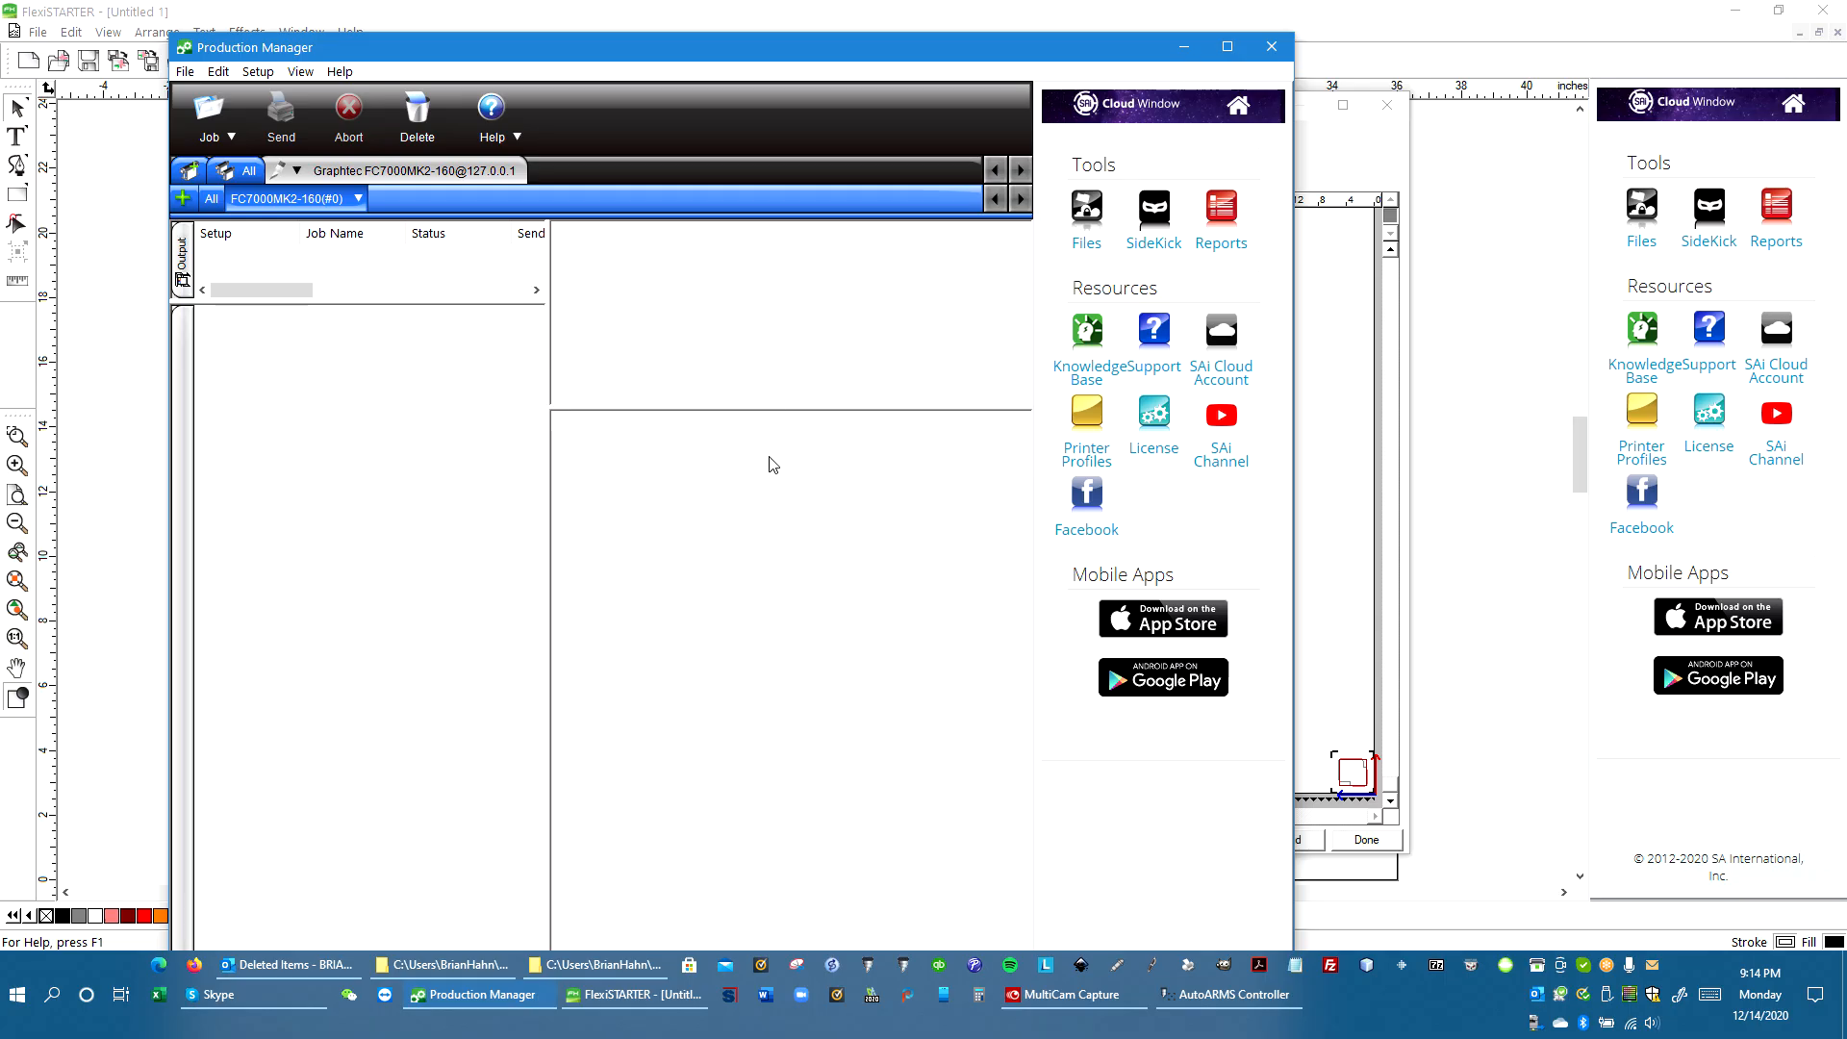
Switch to the AutoARMS Controller and start the job in the Automark Cutting Module
{"action": "left_click", "coordinate": [1246, 993]}
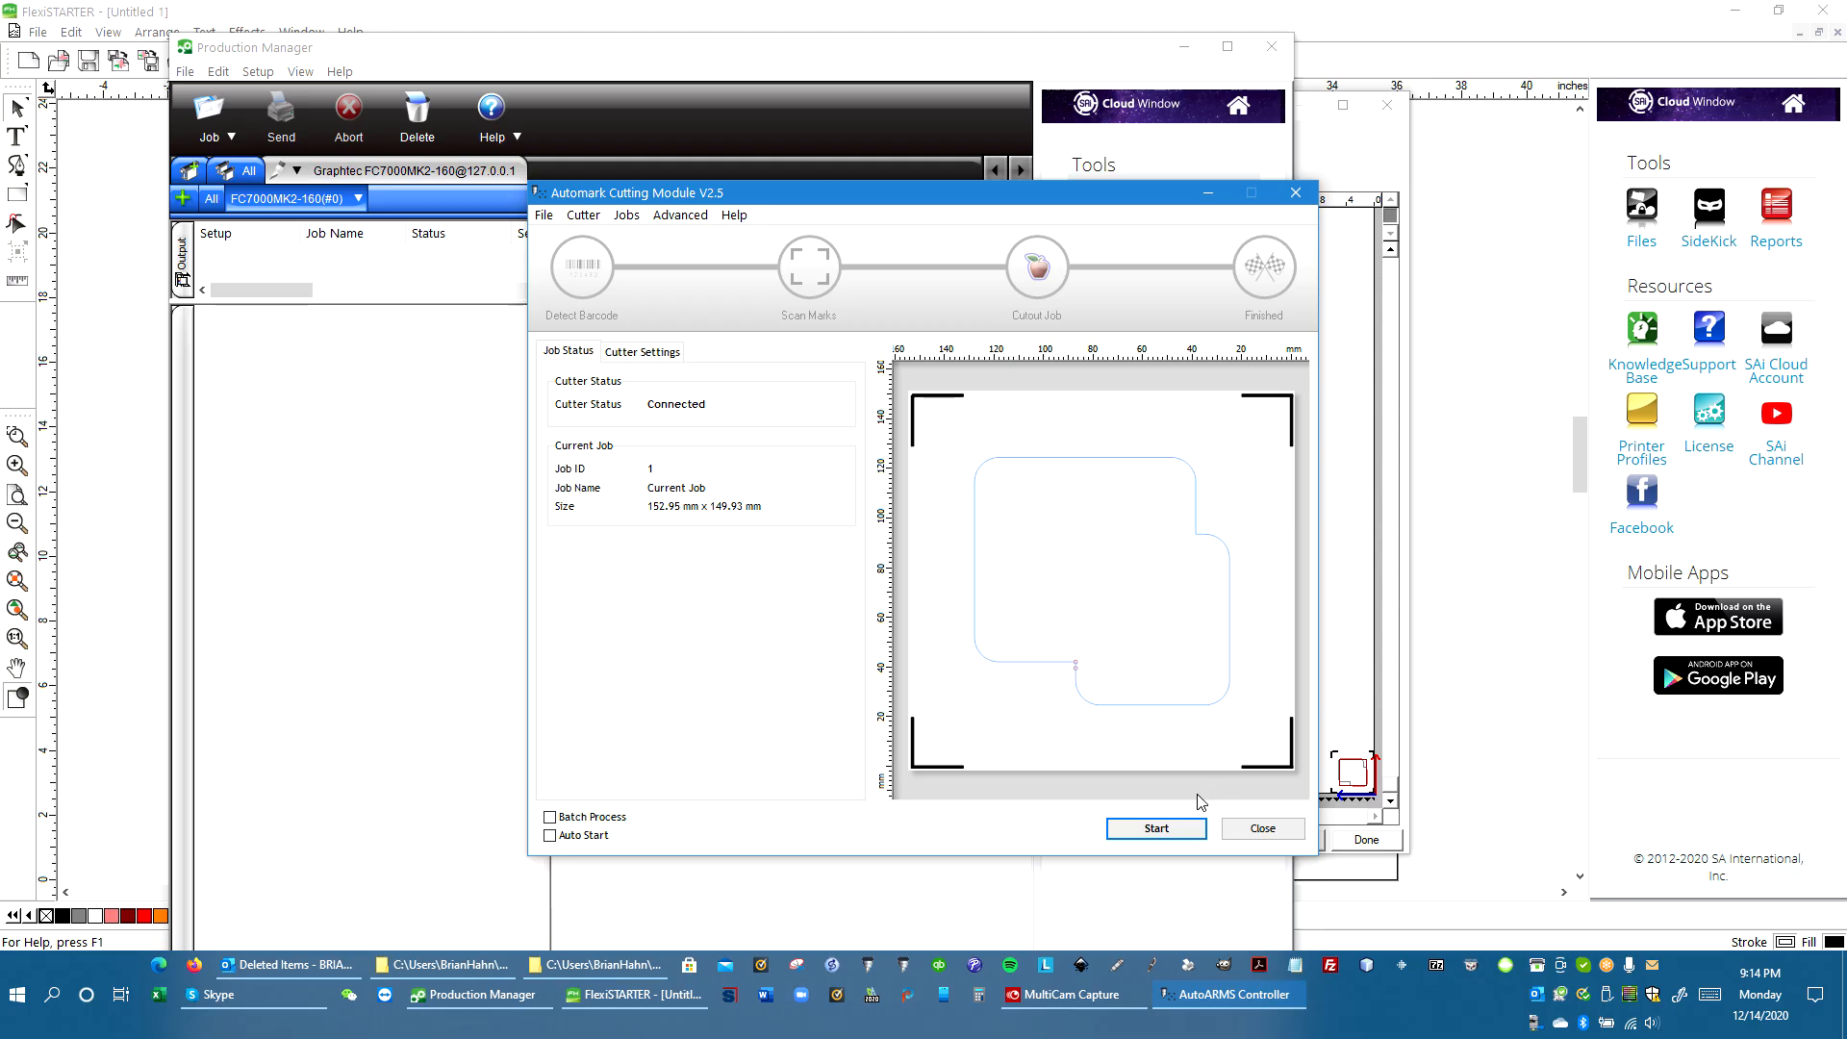
{"action": "left_click", "coordinate": [1157, 830]}
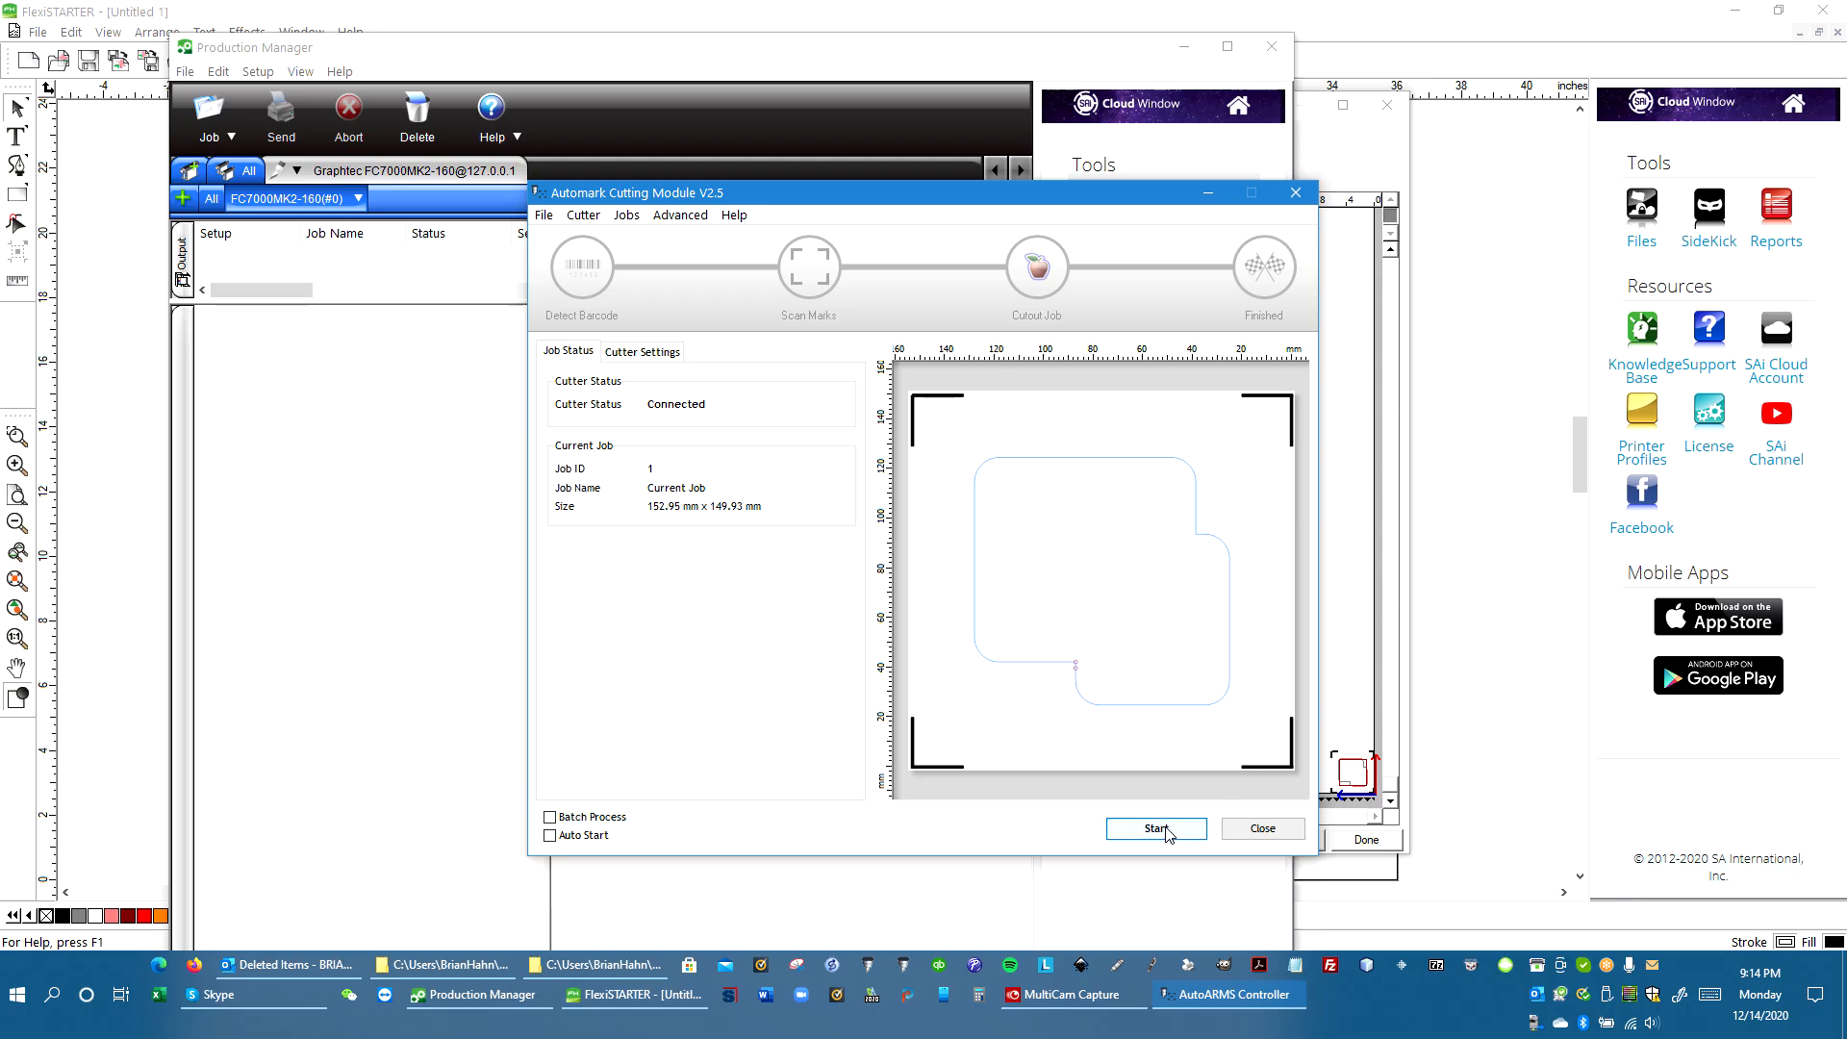
Examine the Automark Cutting Module's Cutter, Jobs and Advanced menu options
{"action": "left_click", "coordinate": [583, 215]}
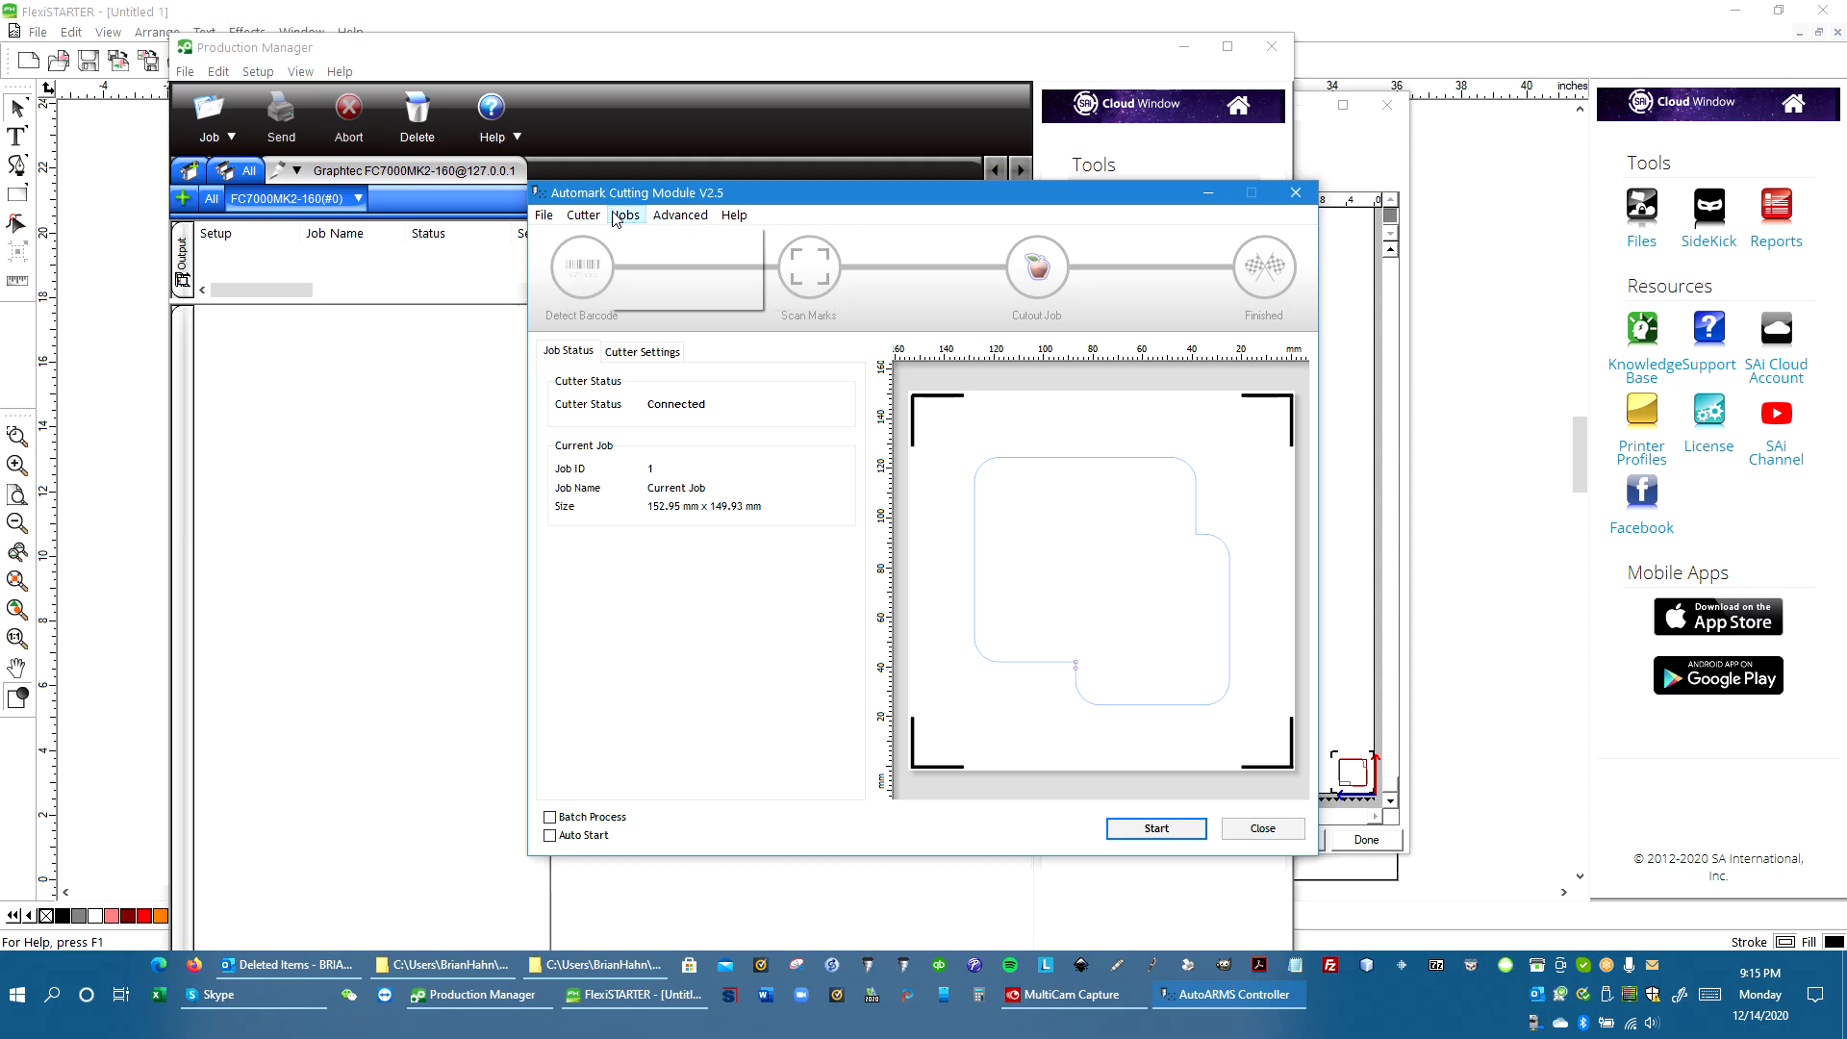
{"action": "left_click", "coordinate": [654, 215]}
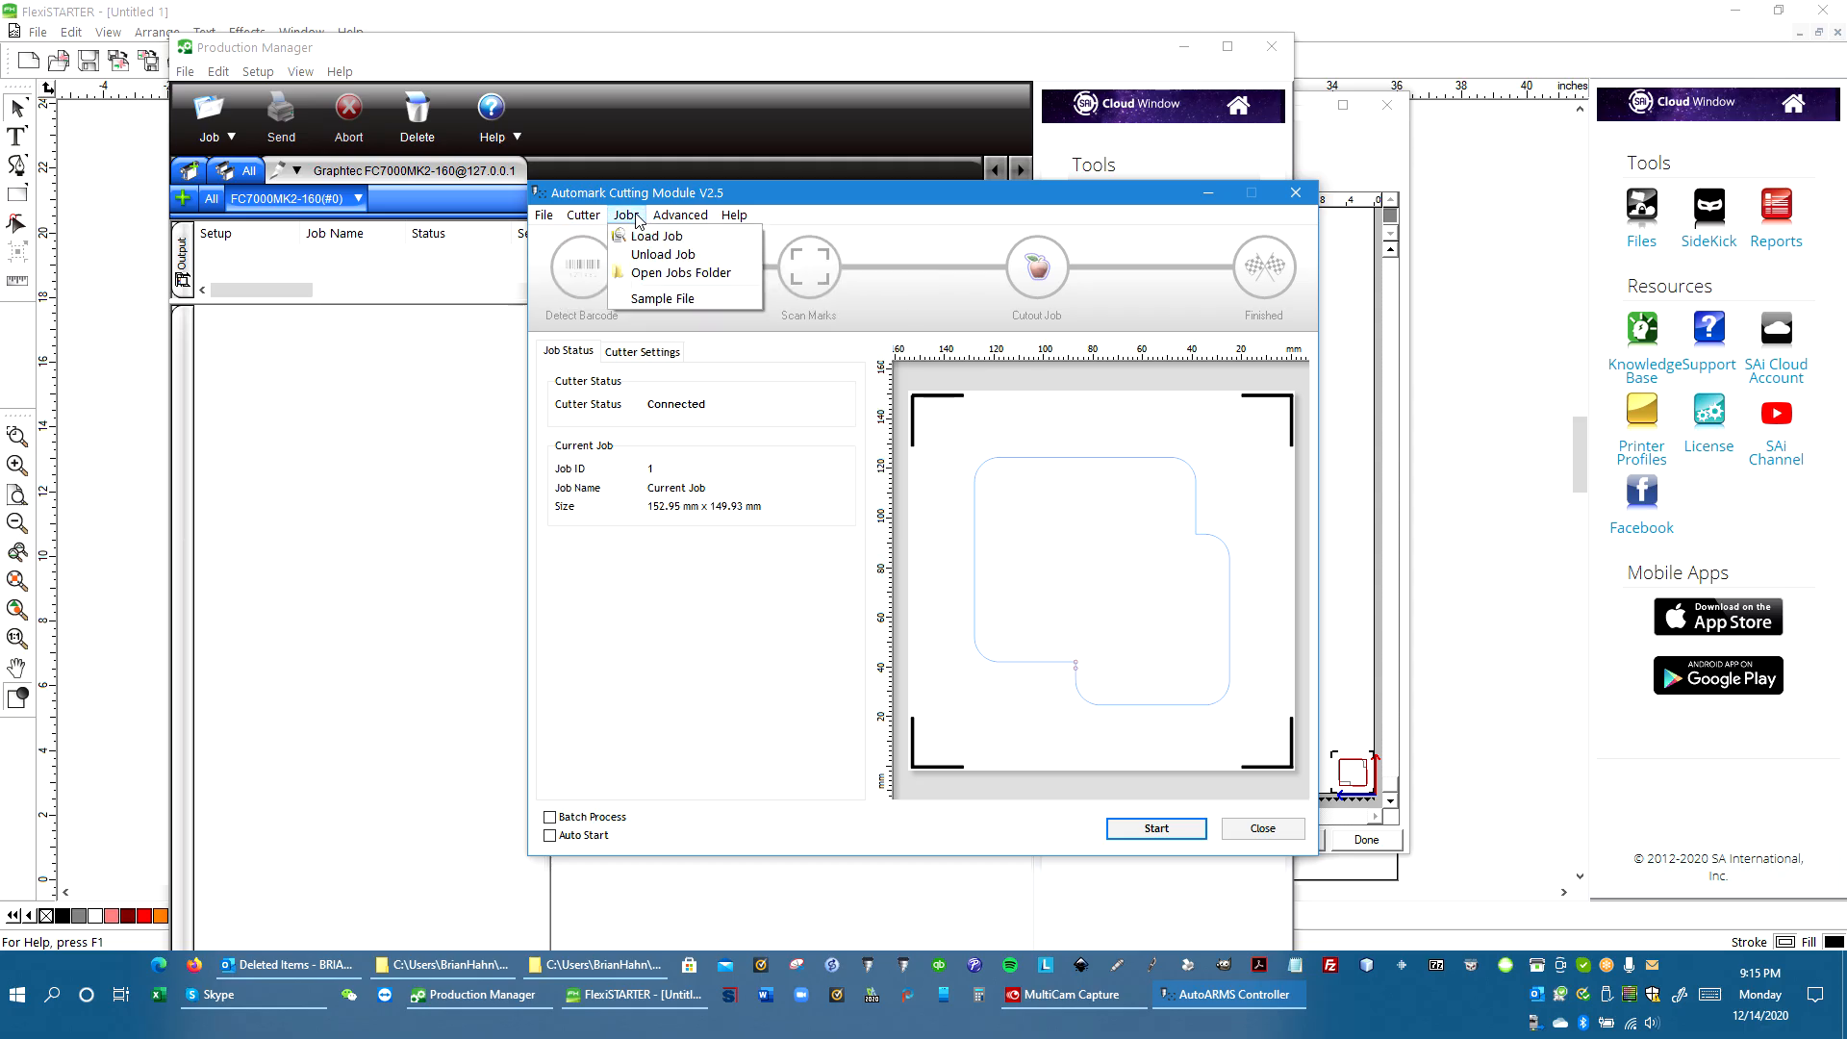
{"action": "mouse_move", "coordinate": [599, 220]}
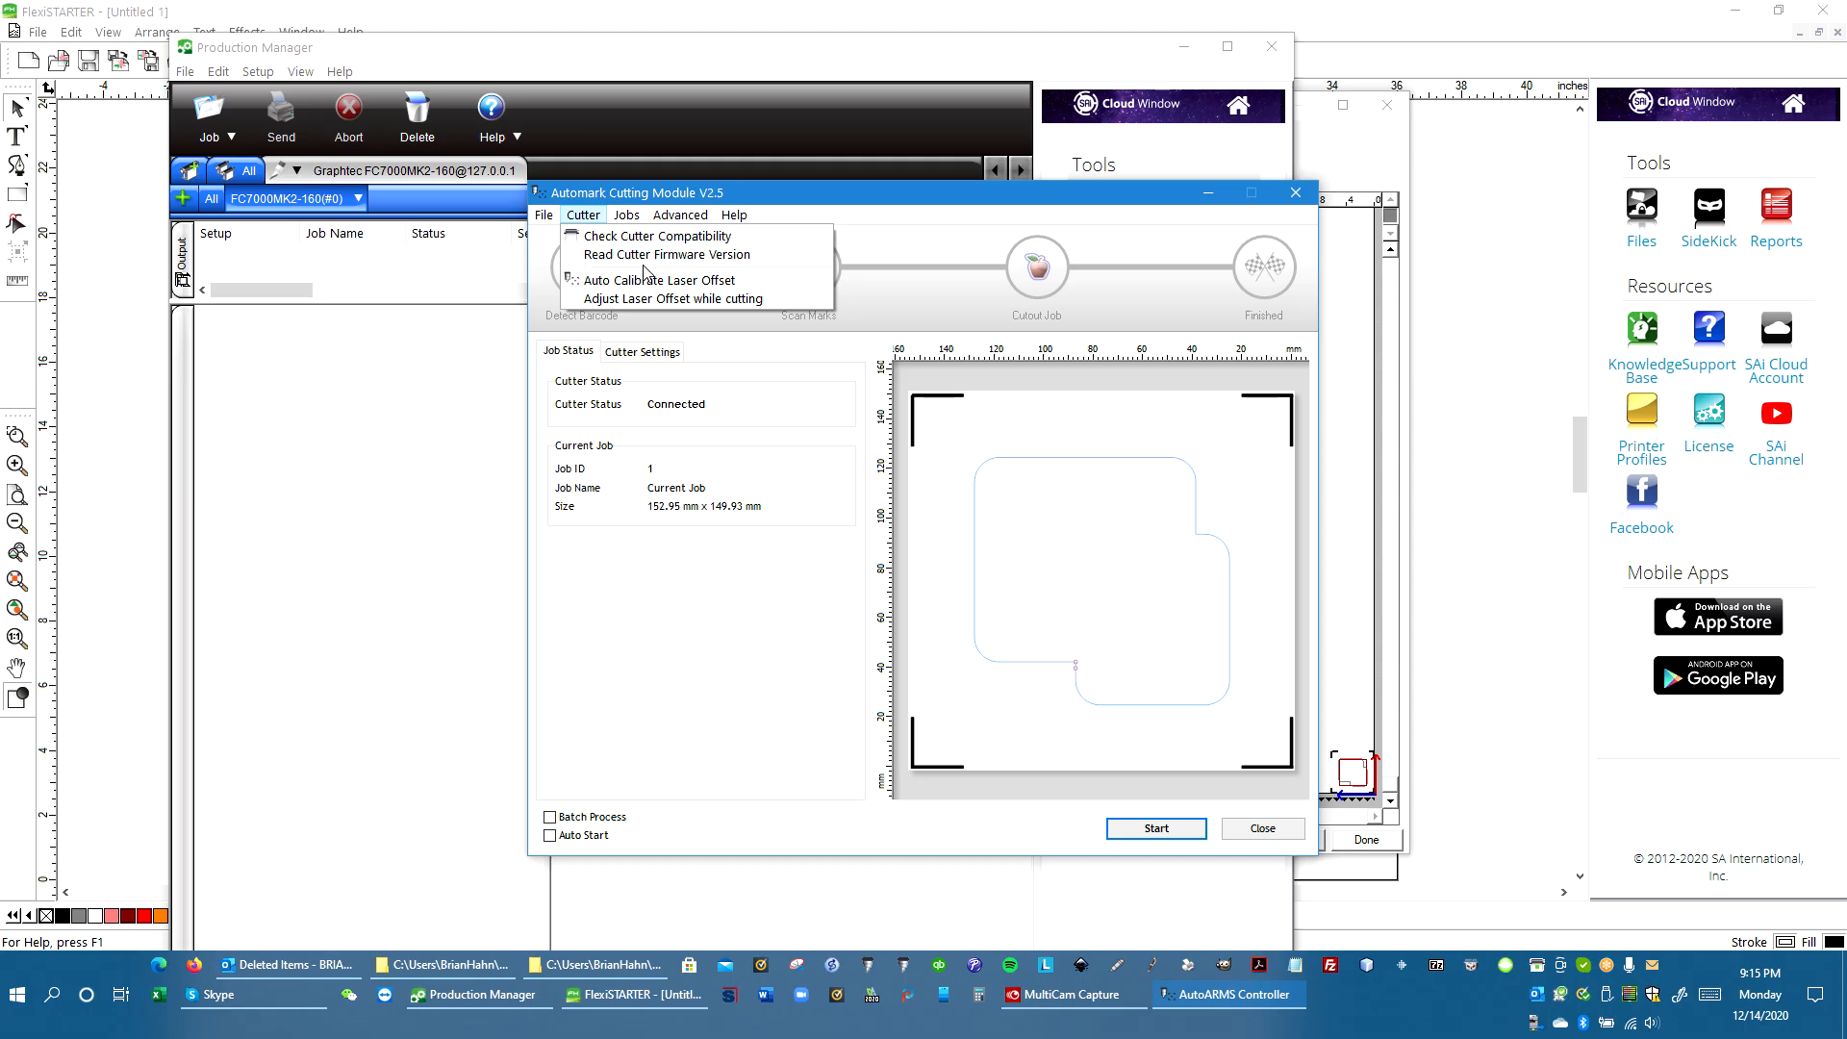
{"action": "mouse_move", "coordinate": [662, 219]}
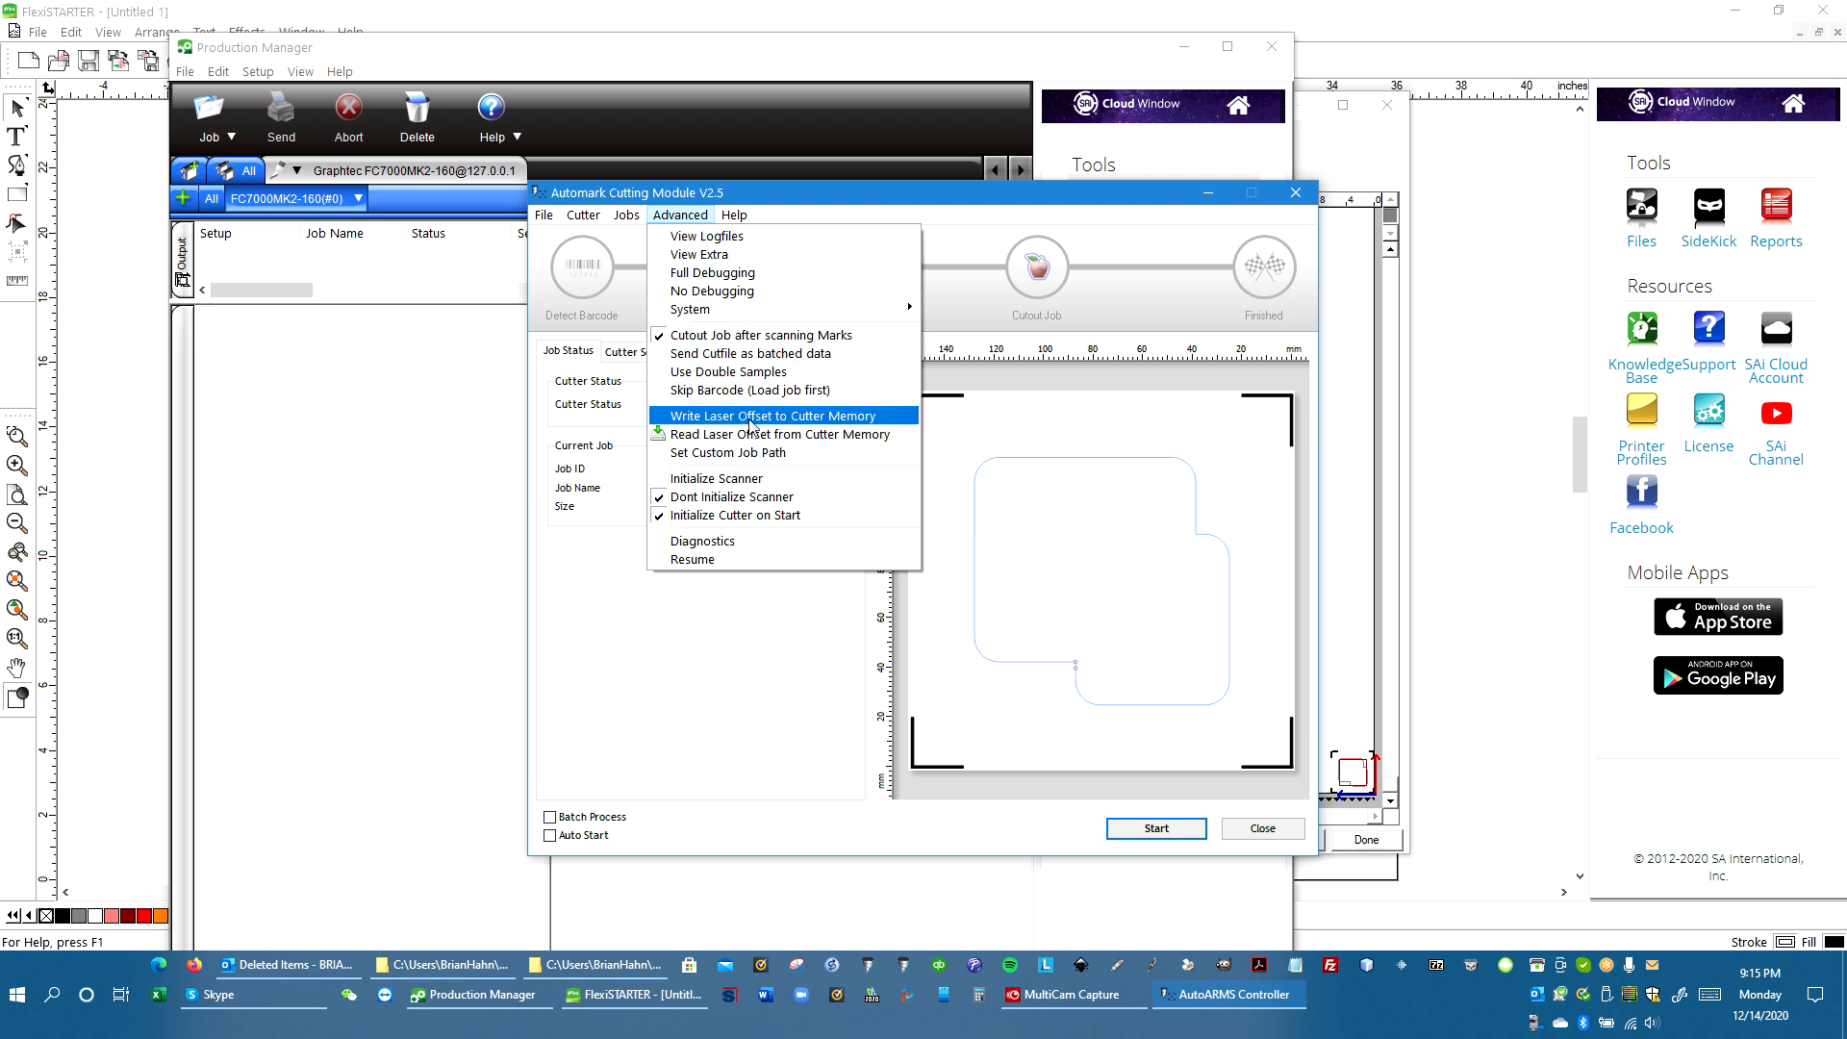
{"action": "left_click", "coordinate": [738, 273]}
{"action": "left_click", "coordinate": [596, 218]}
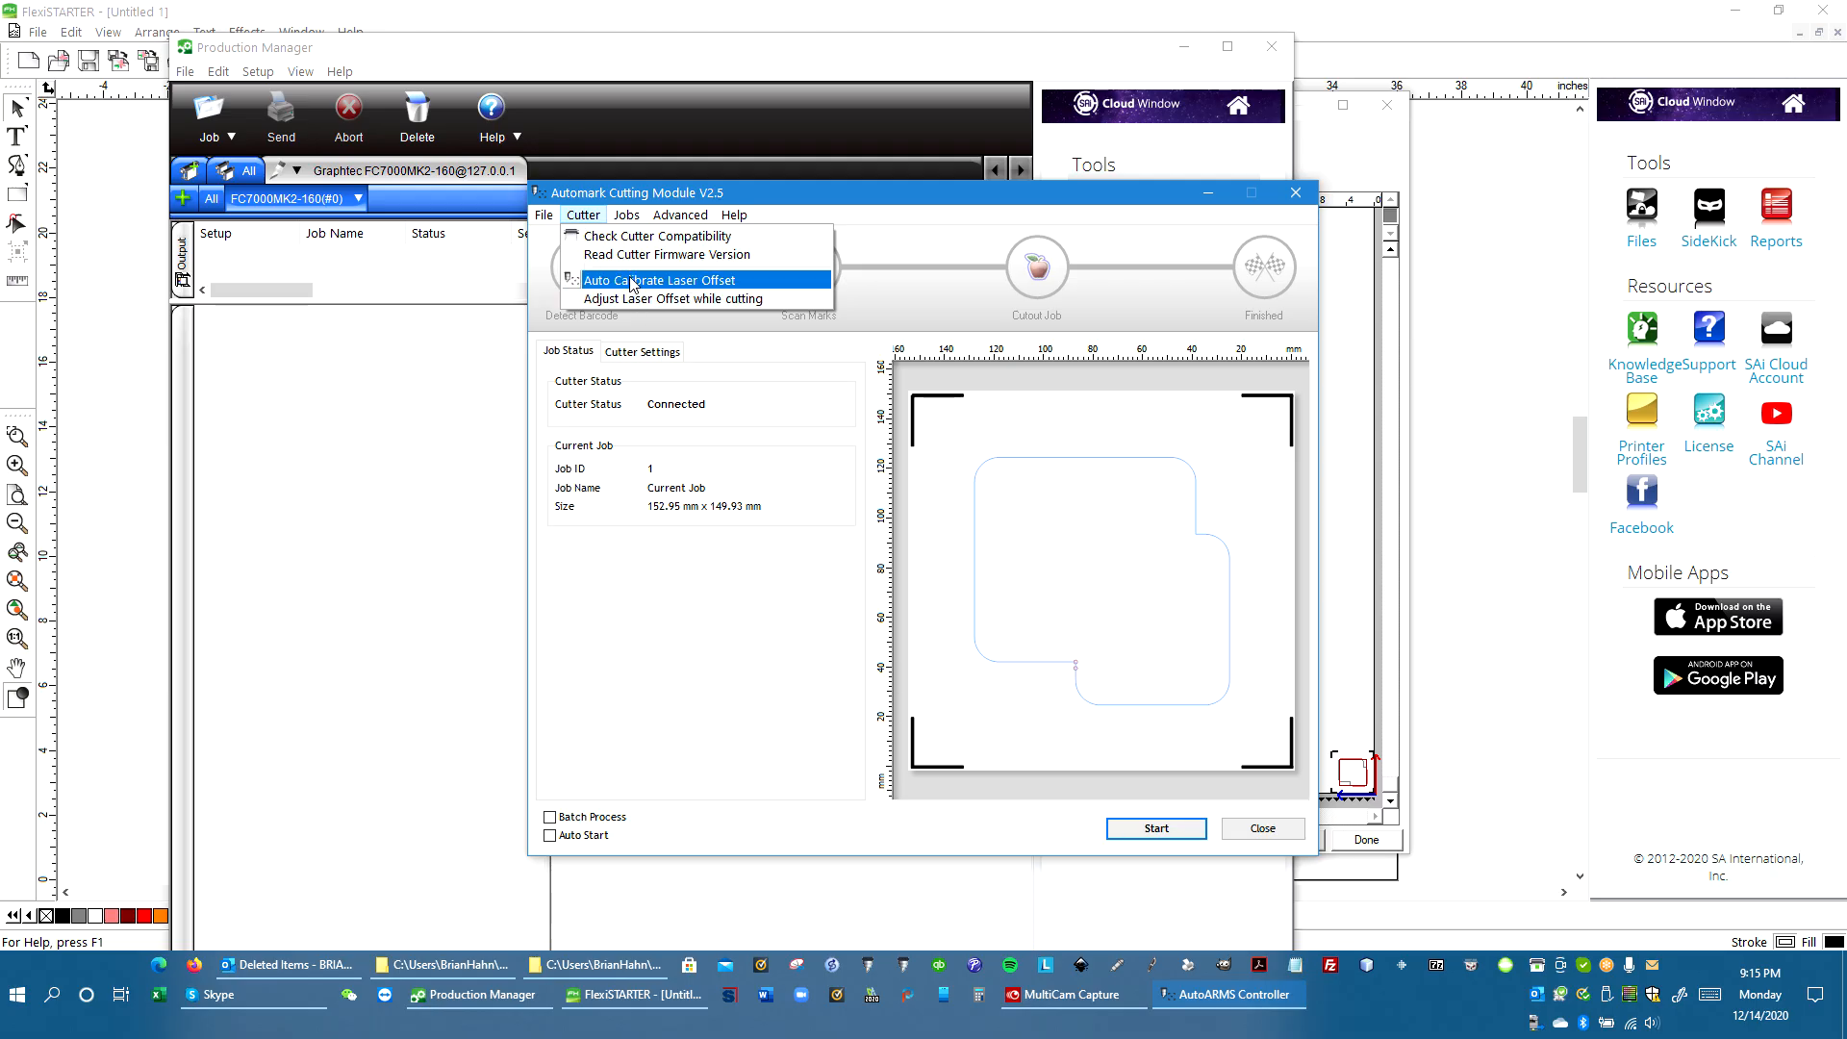
{"action": "left_click", "coordinate": [568, 219]}
{"action": "left_click", "coordinate": [568, 220]}
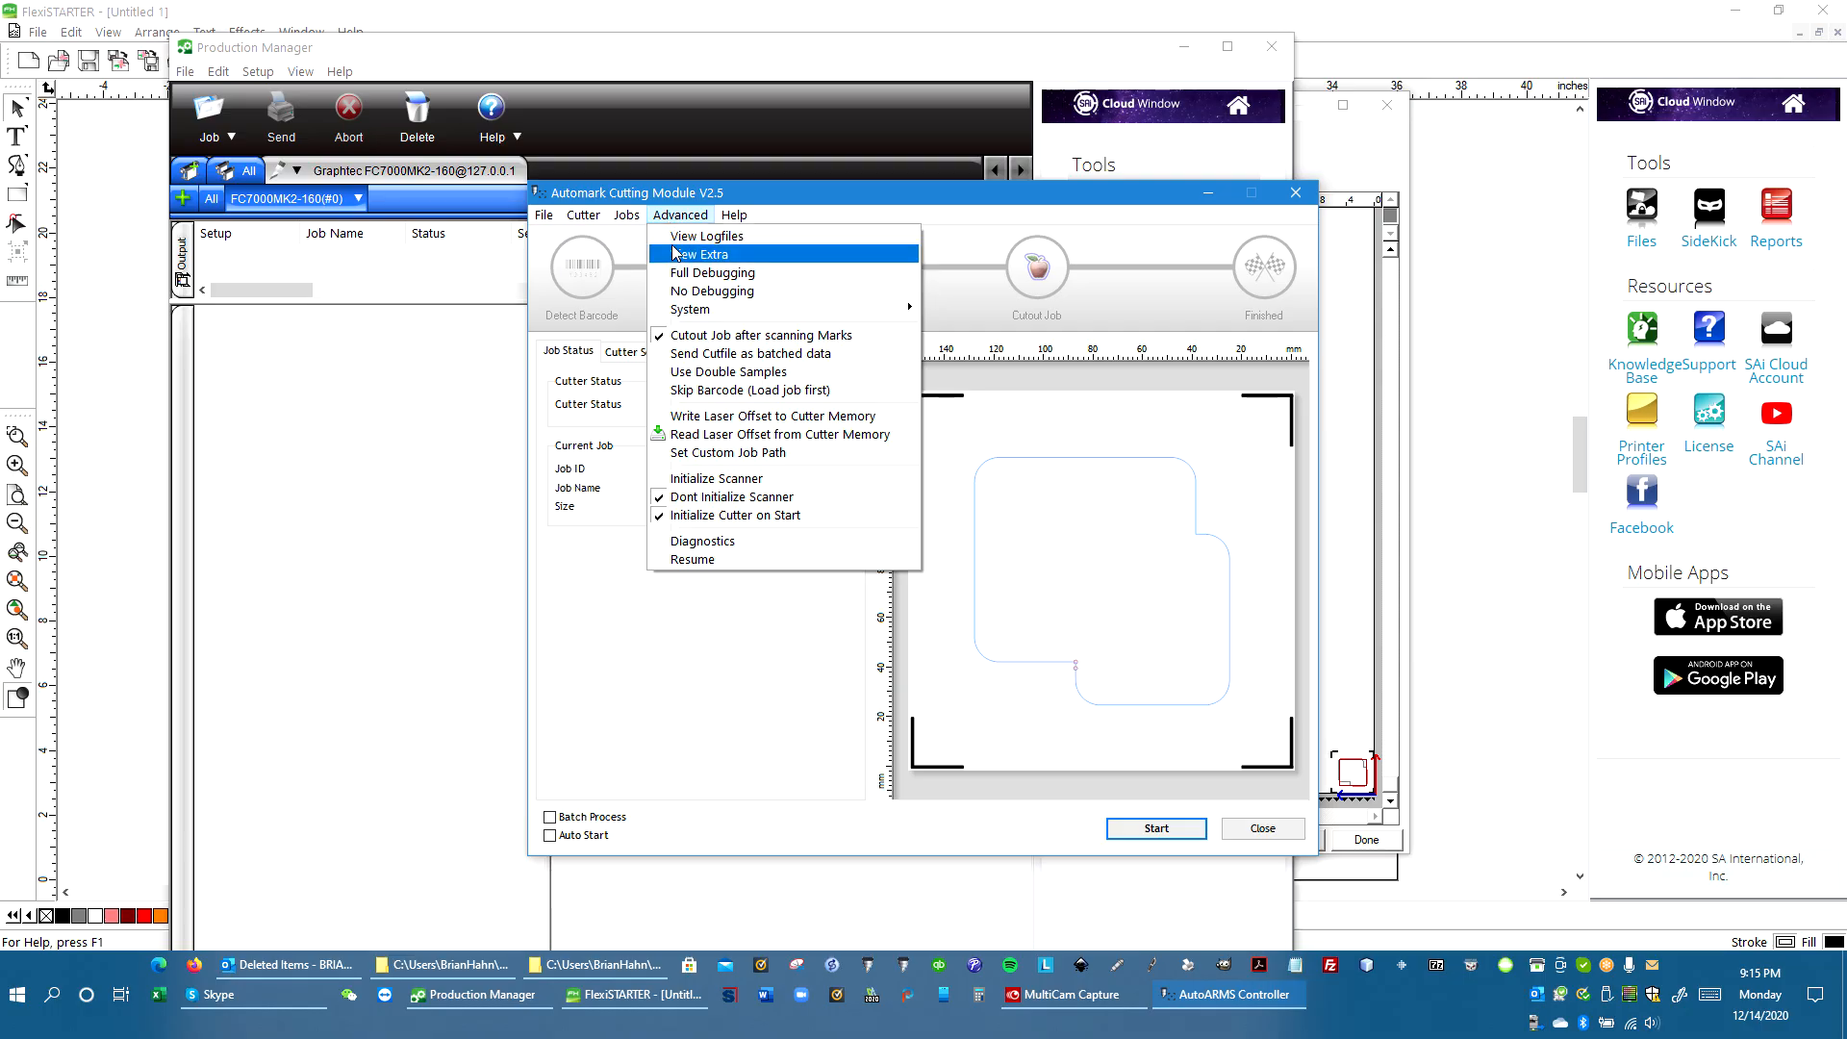
{"action": "mouse_move", "coordinate": [693, 313]}
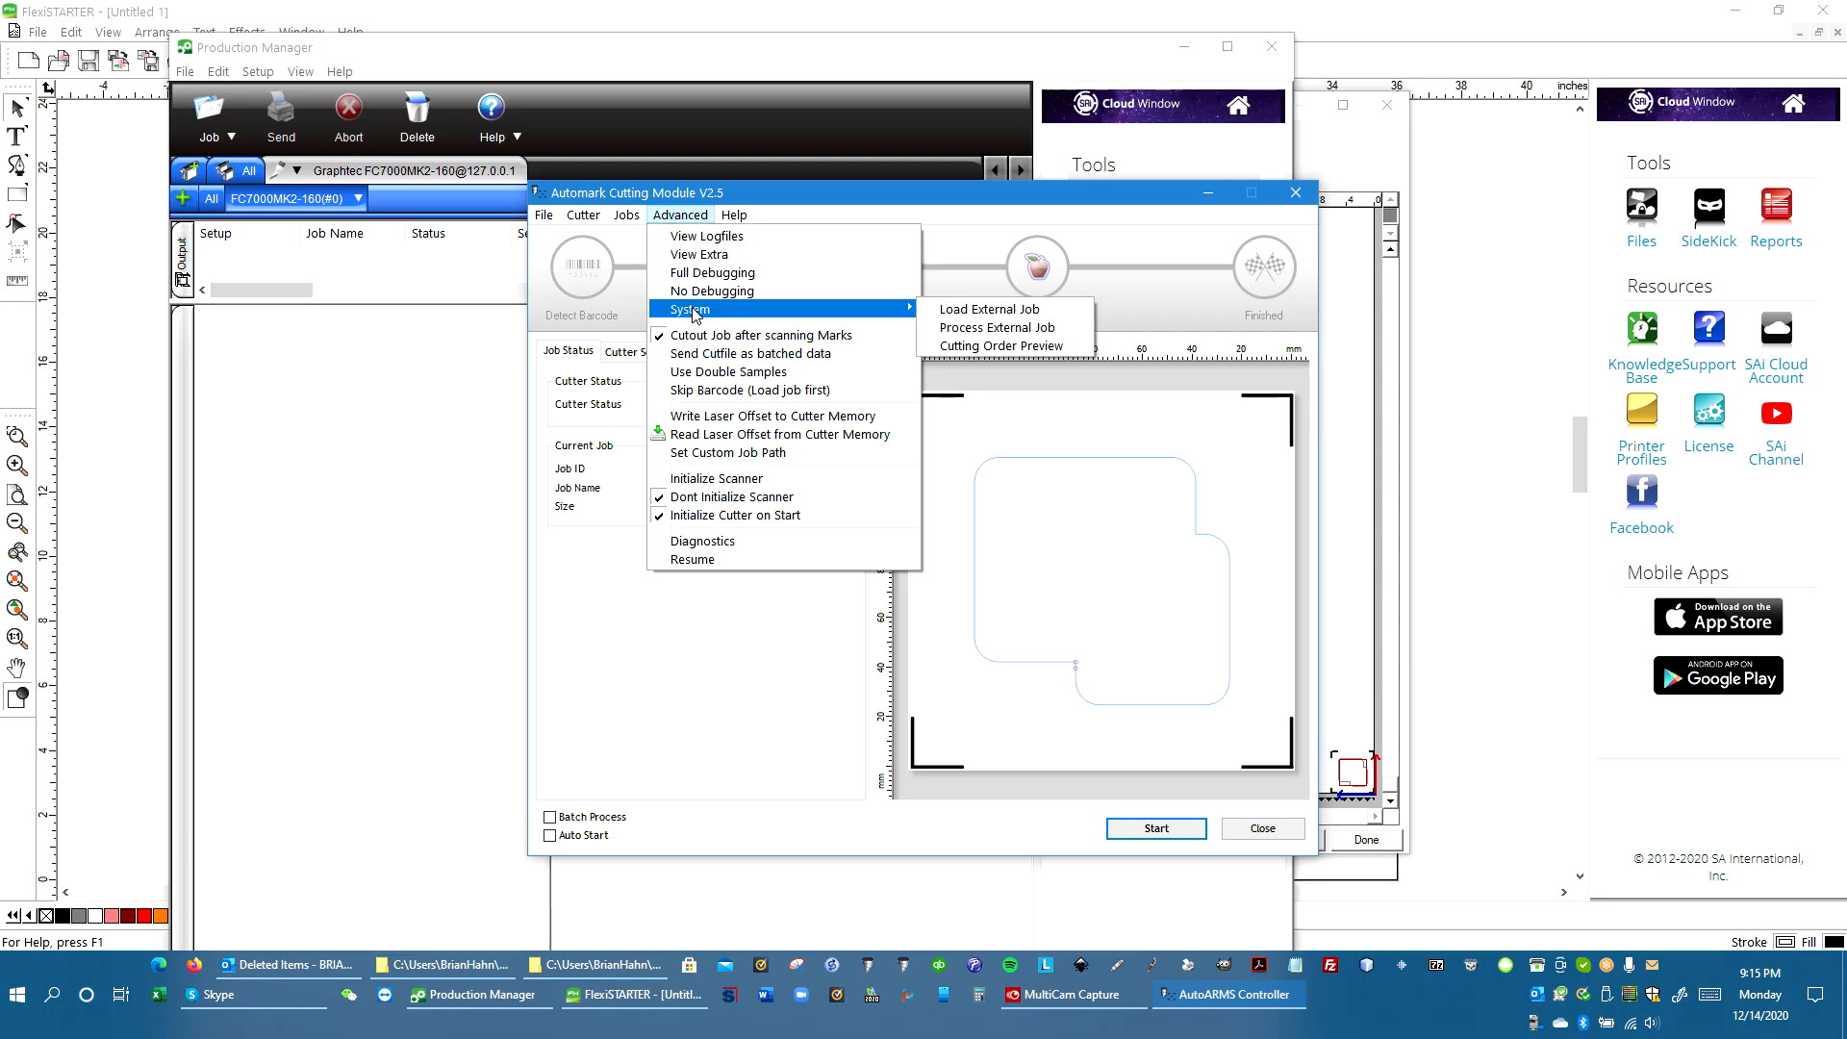